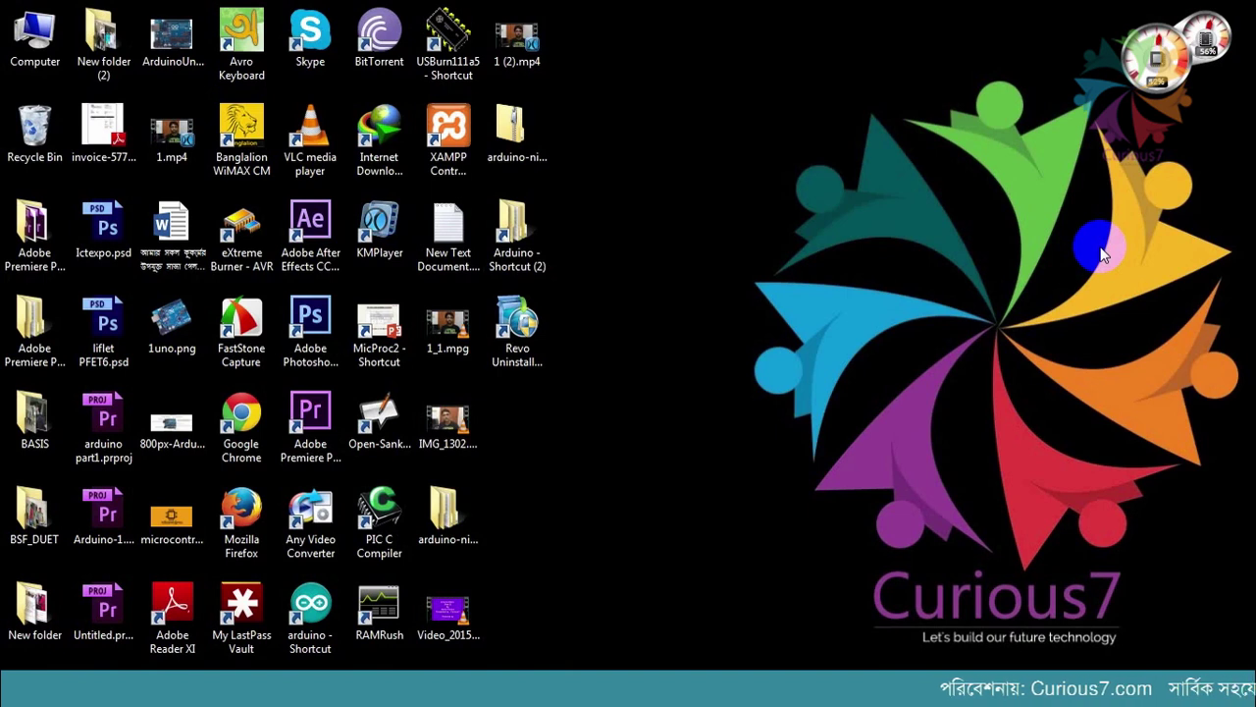
Run the P710sp0.exe installer from the Arduino shortcut's soft\Proteus 7.10\P7.10_SP0_2_2 folder.
double_click(530, 246)
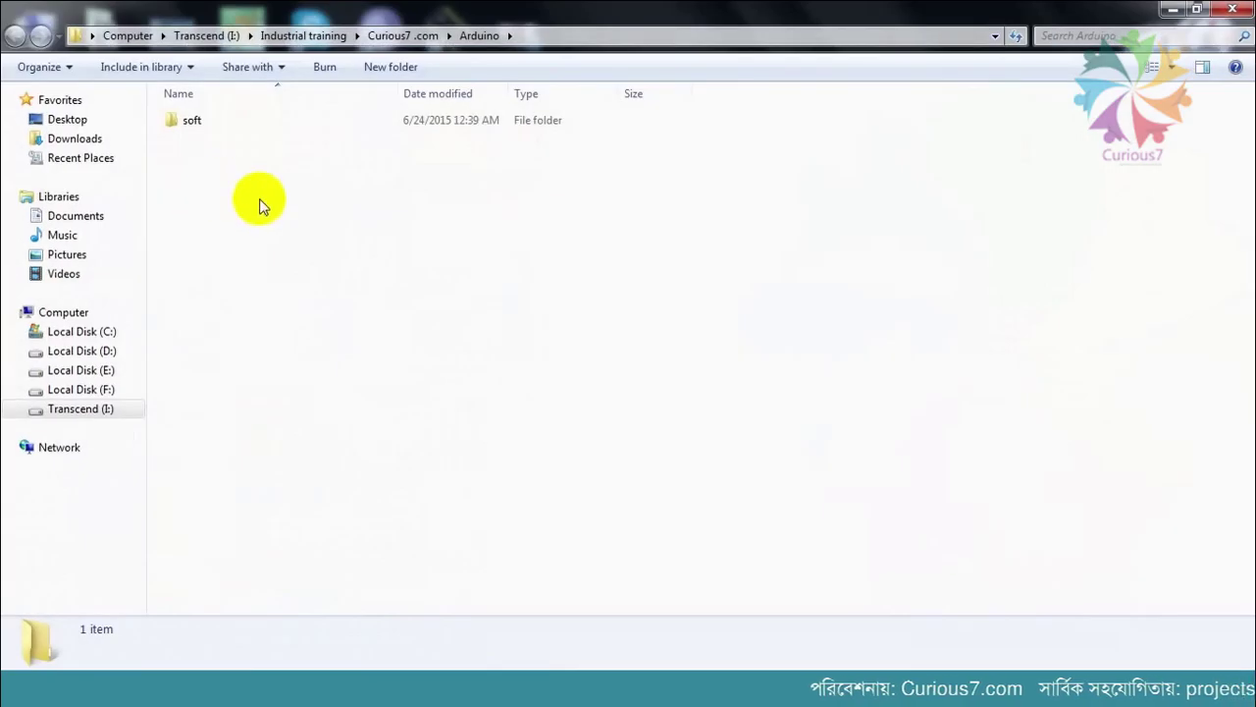
double_click(227, 123)
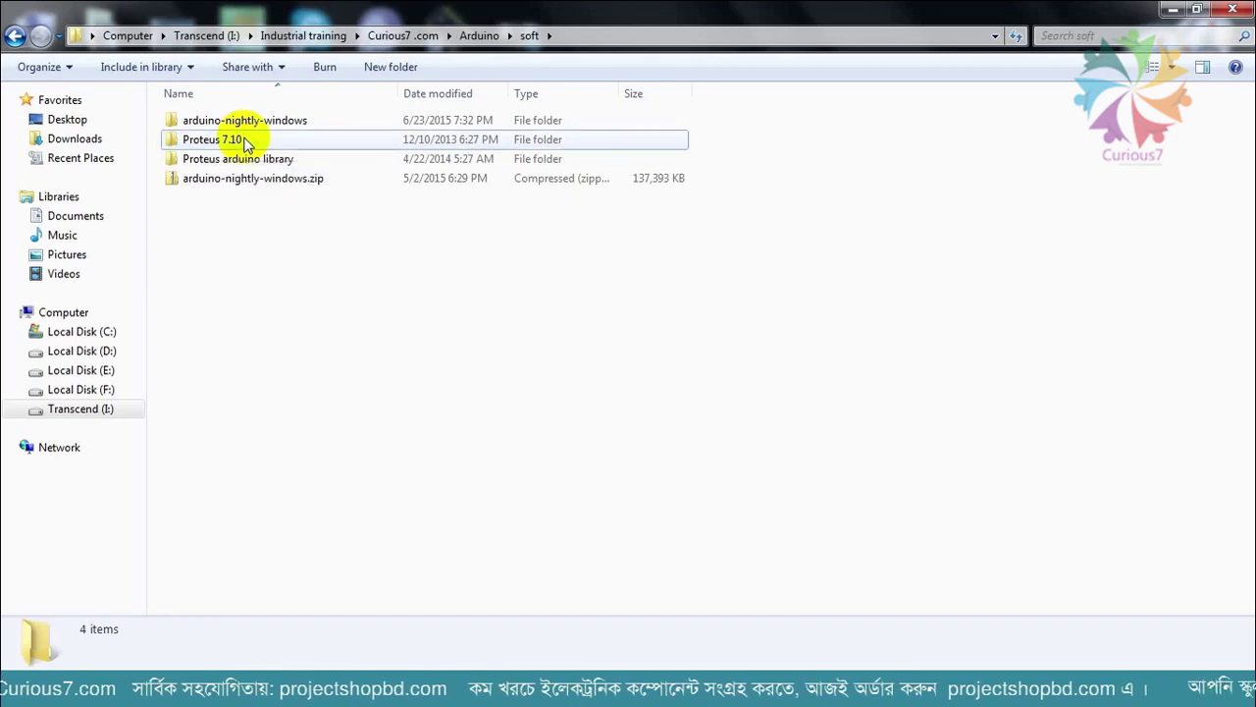
double_click(245, 144)
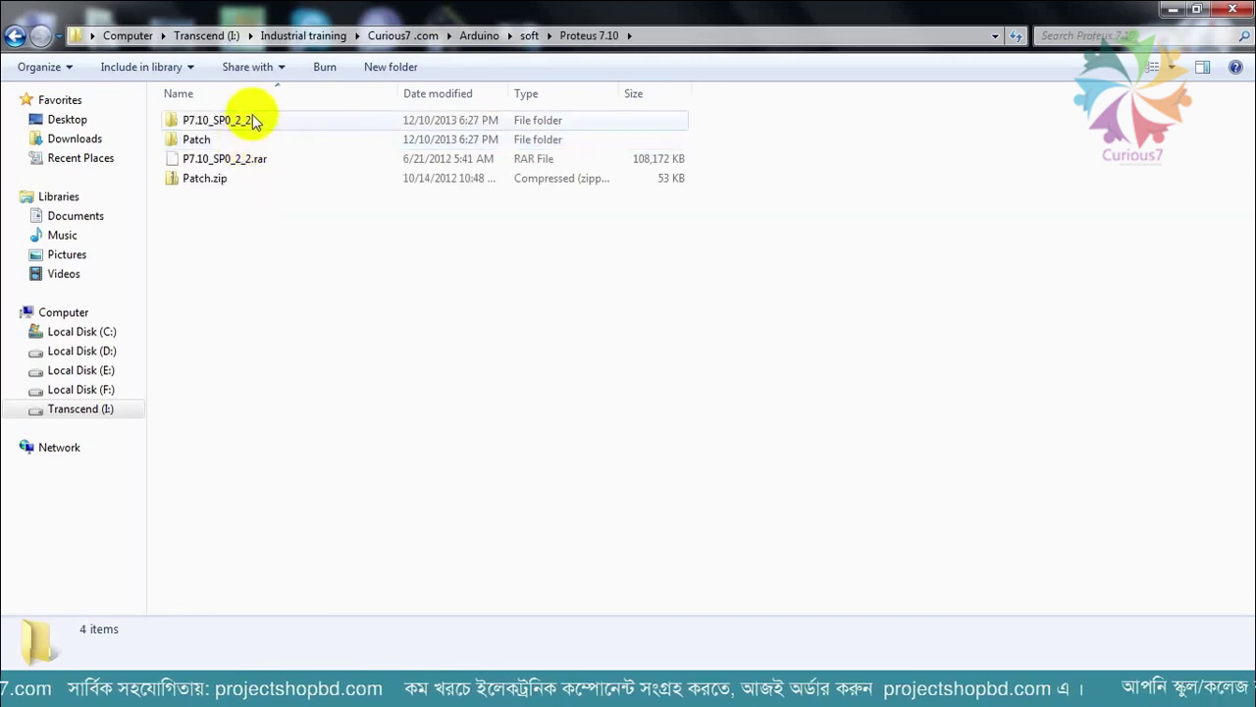
double_click(252, 122)
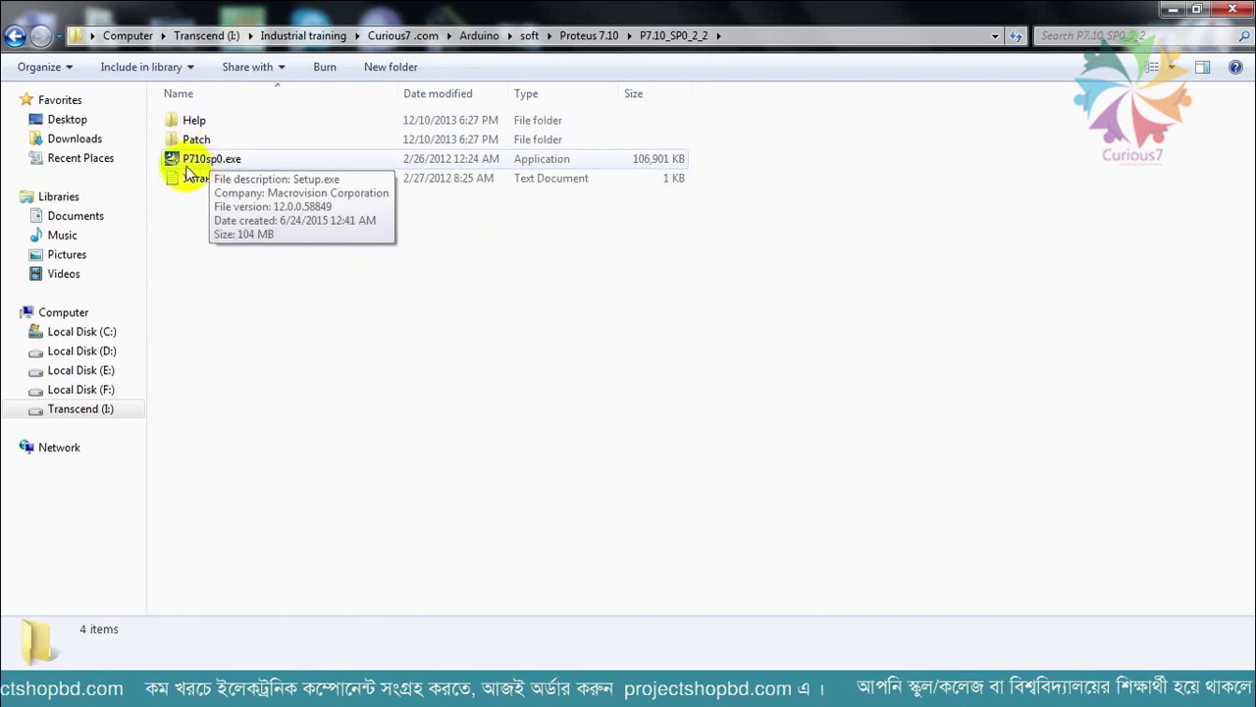
click(226, 165)
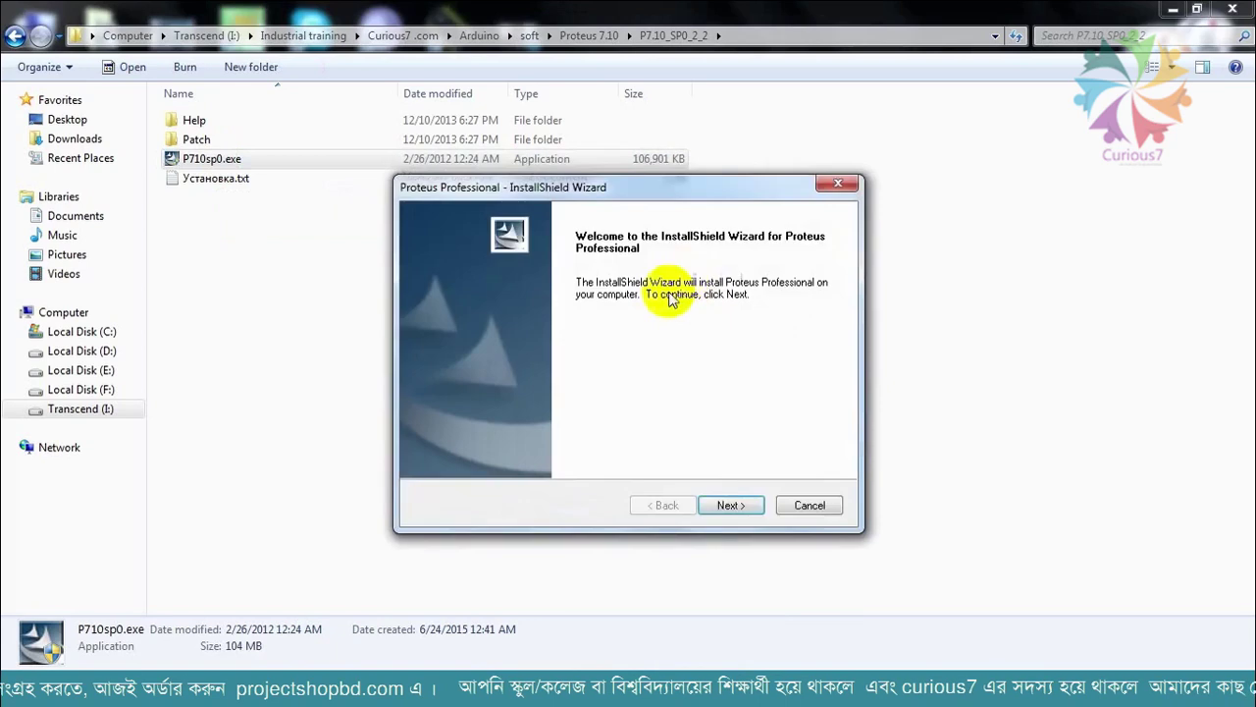
Accept the Proteus Professional licence agreement and continue with a locally installed licence key to reach the Licence Manager.
click(738, 502)
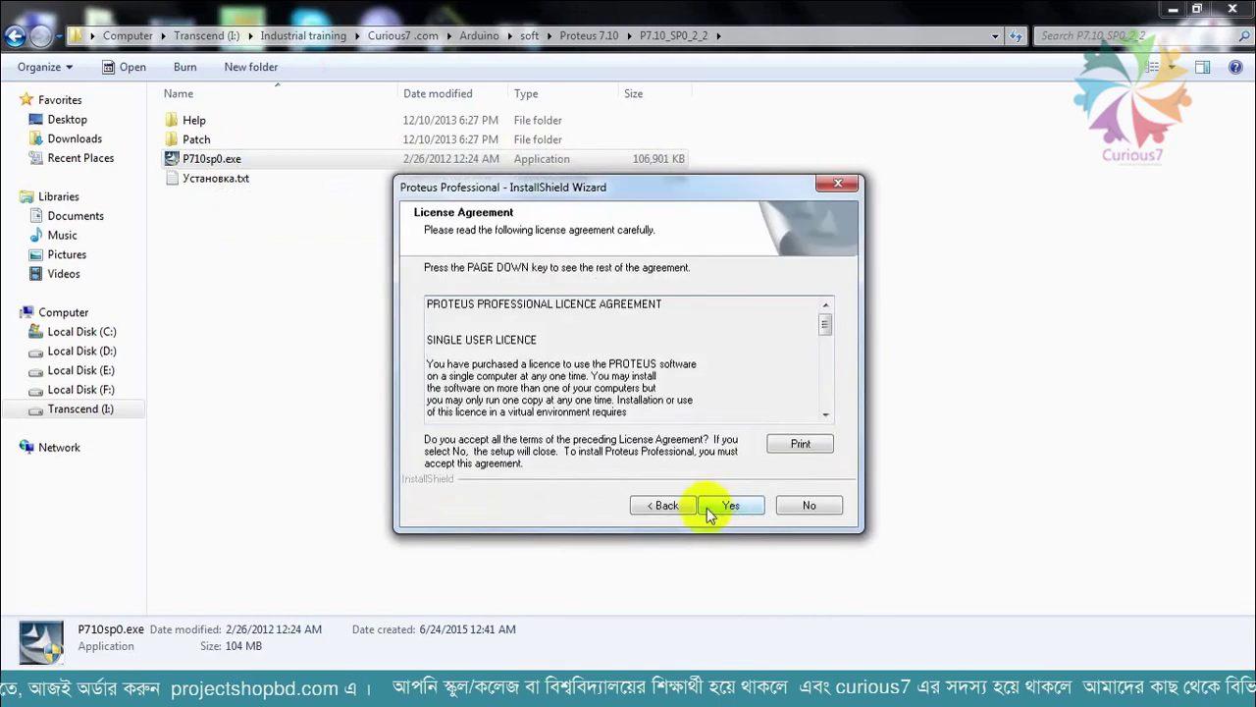
click(746, 508)
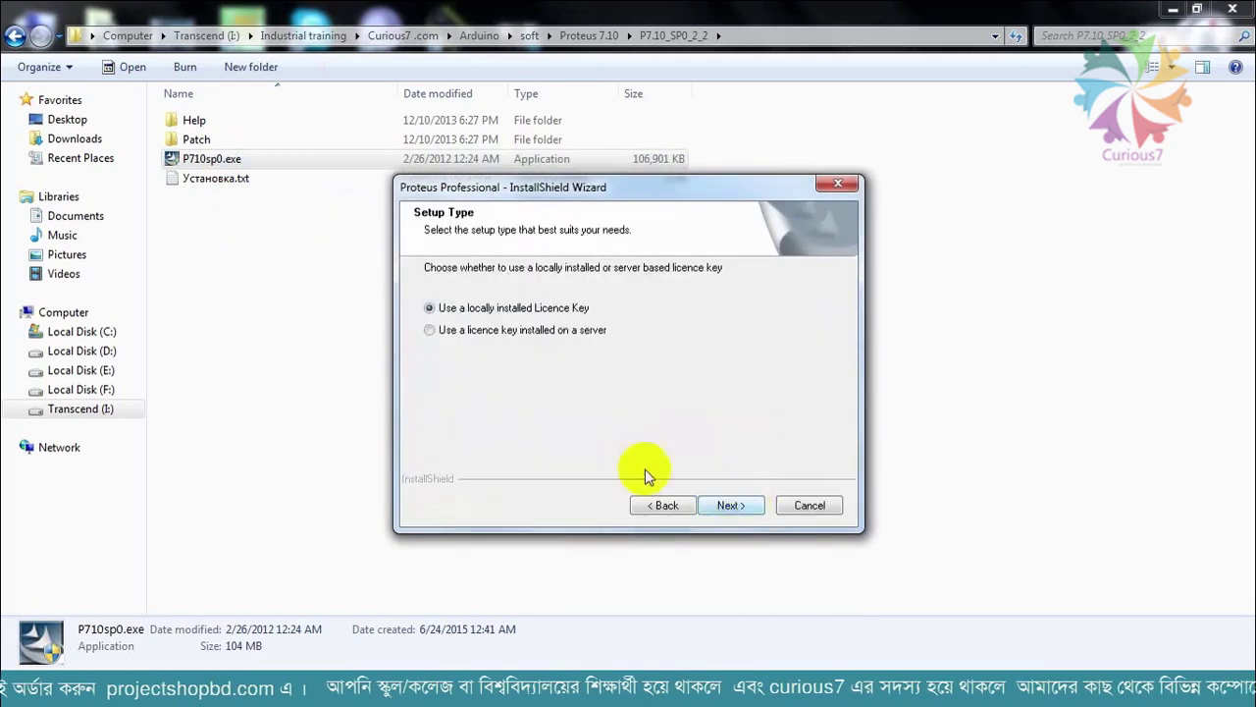
click(728, 507)
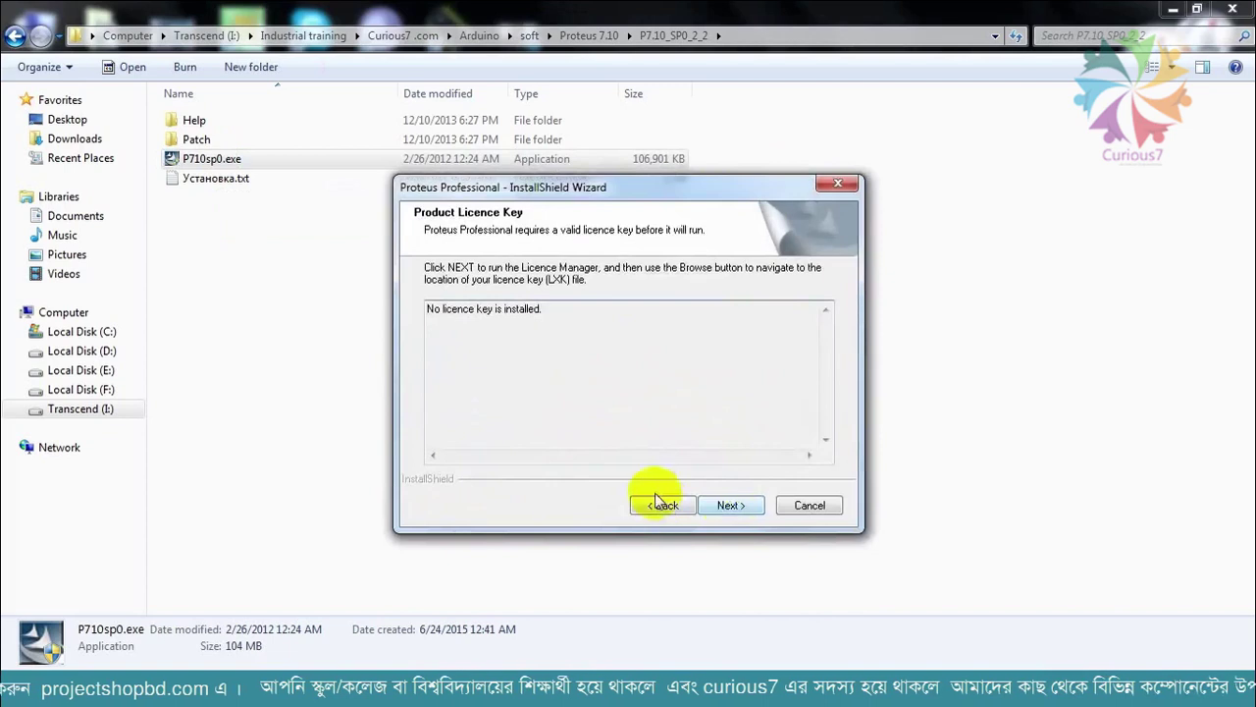
click(726, 506)
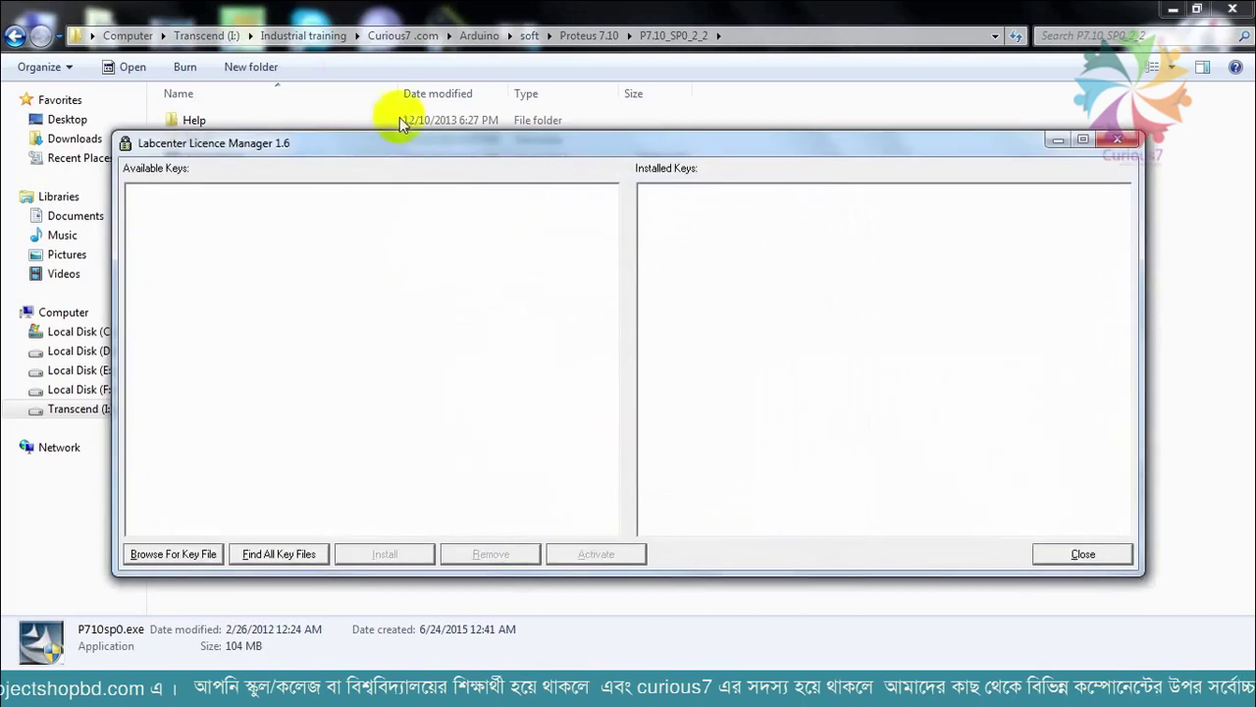
Load the key file Grassington North Yorkshire.lxk from the Proteus 7.10\Patch folder into the Licence Manager.
drag(579, 145, 491, 120)
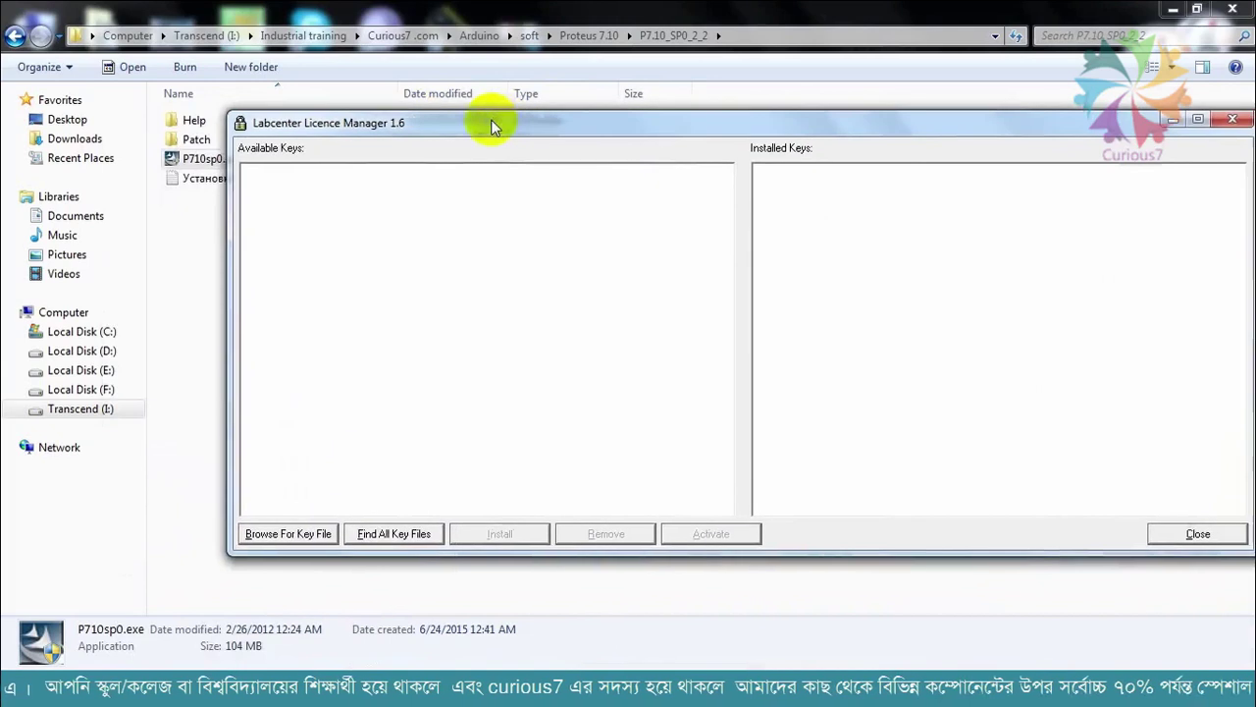
click(292, 542)
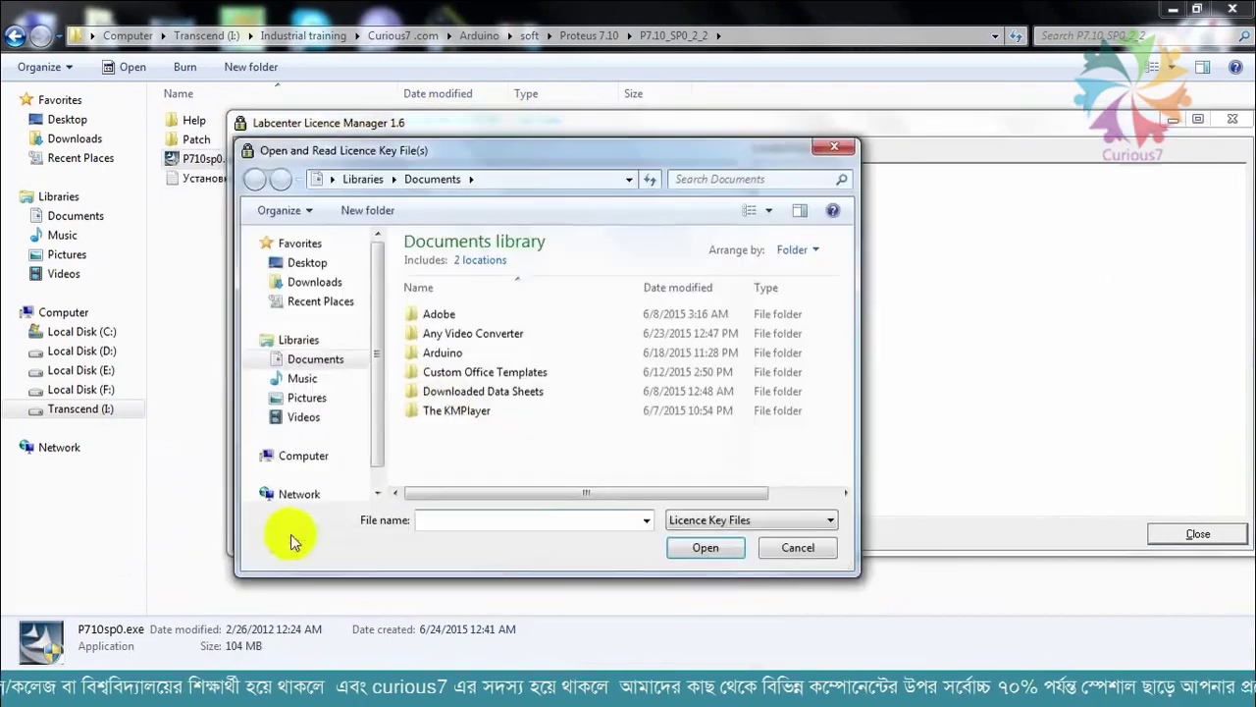
double_click(517, 154)
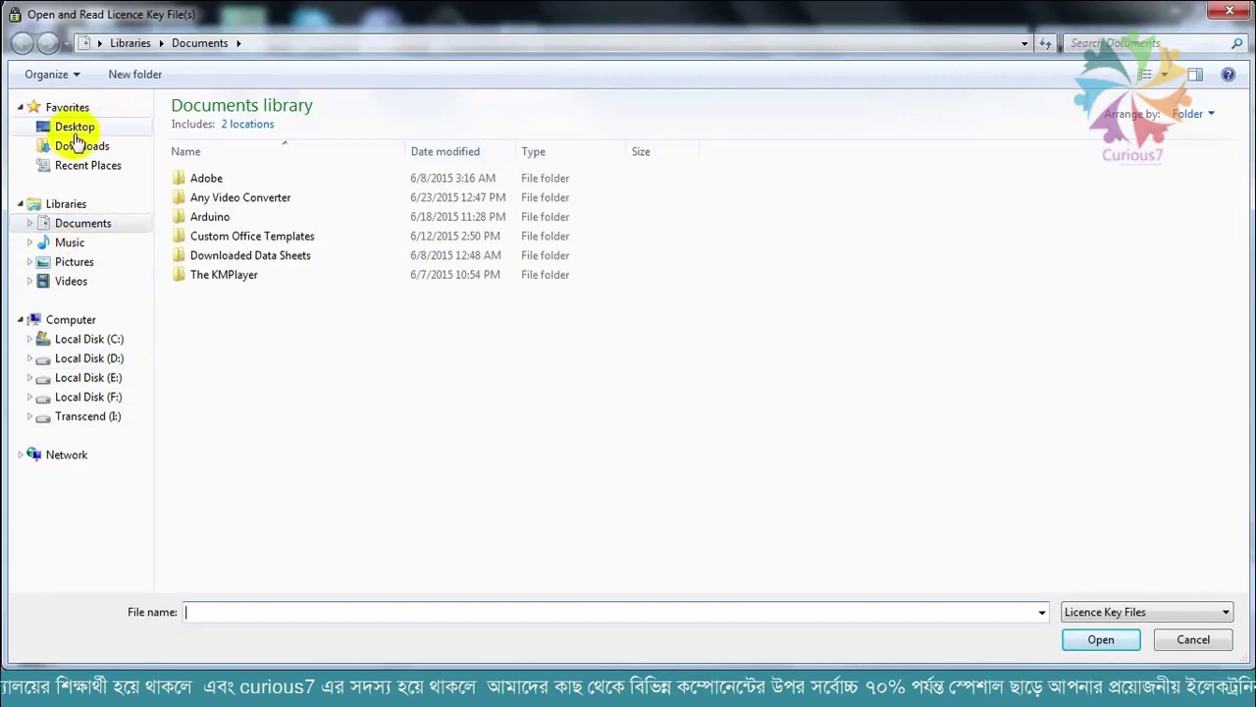
click(77, 128)
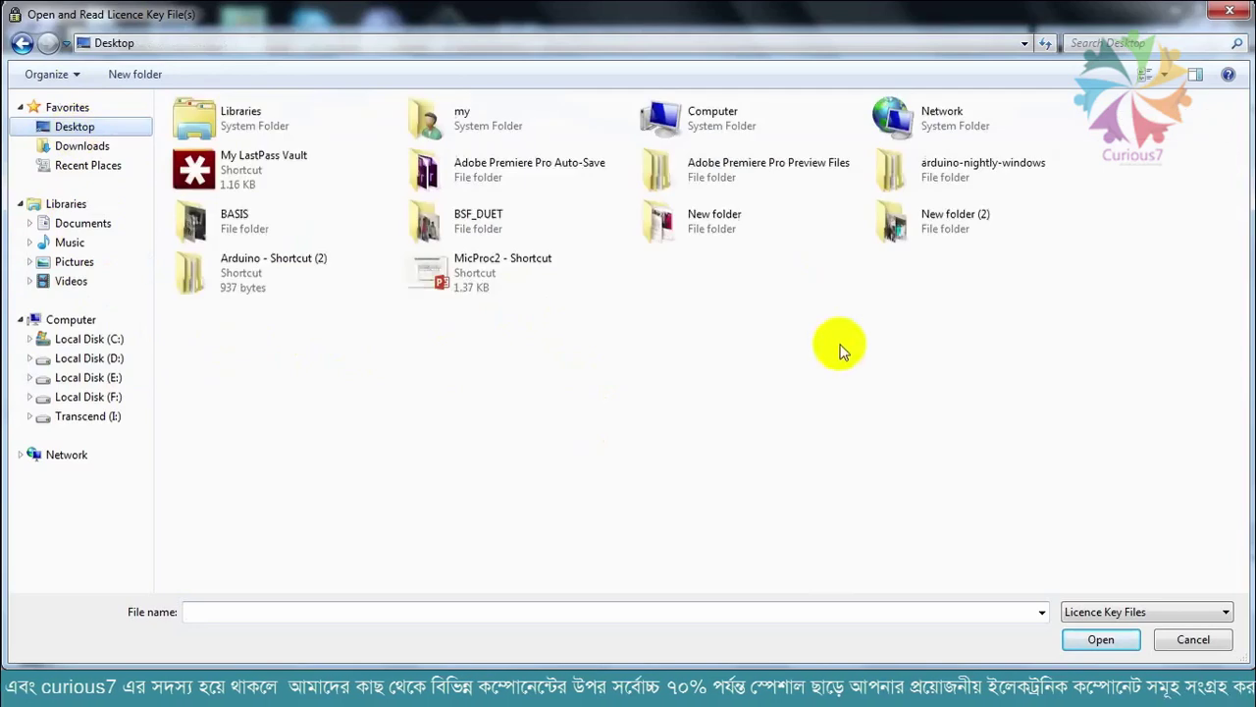
double_click(253, 285)
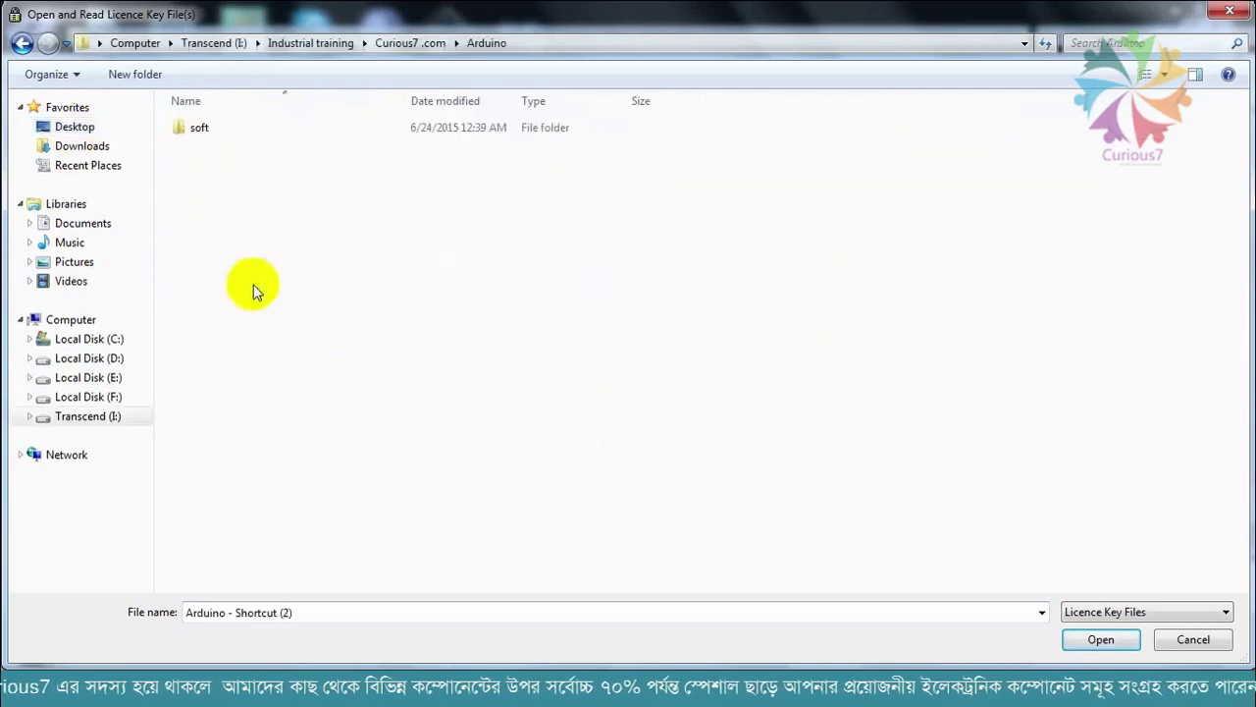
double_click(236, 132)
double_click(218, 148)
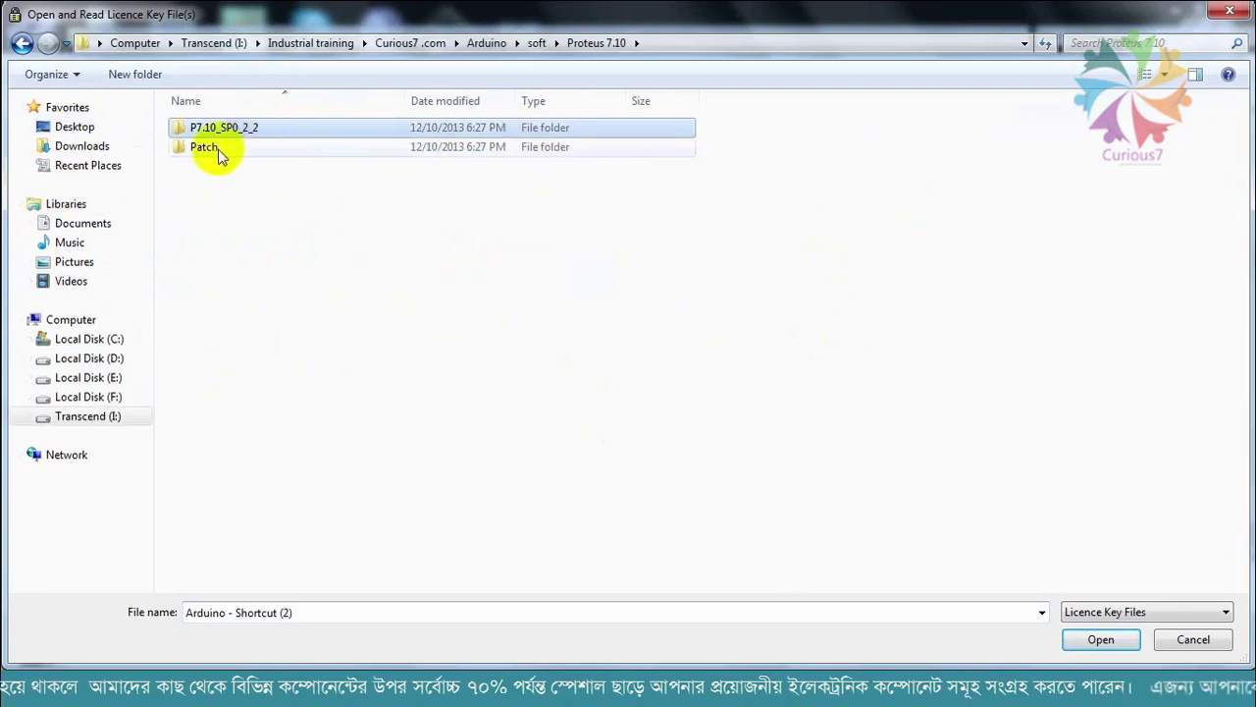
double_click(217, 152)
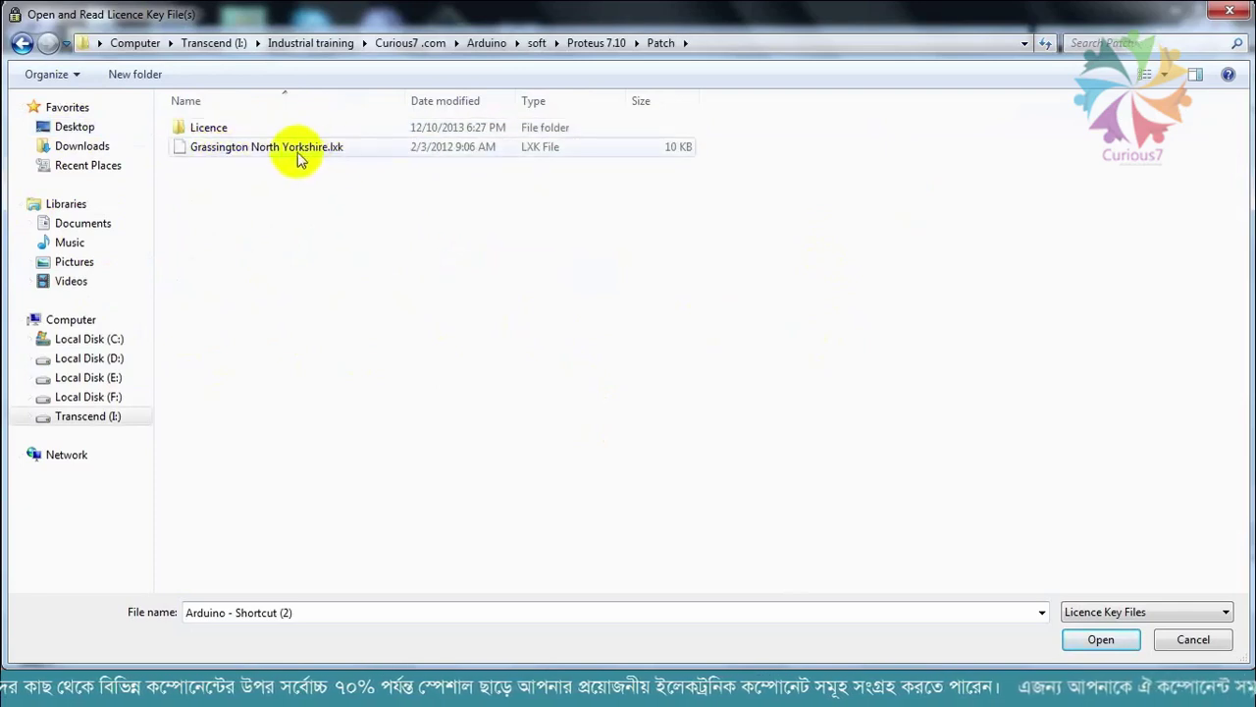
click(579, 154)
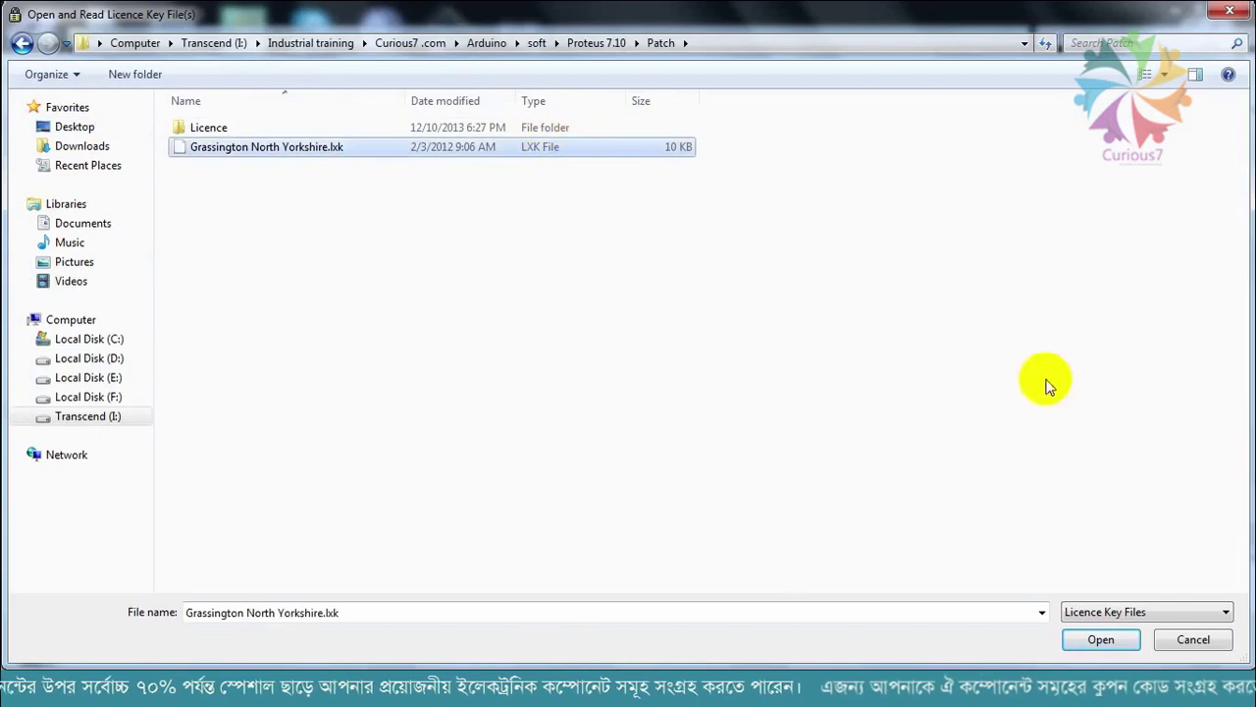
click(1119, 644)
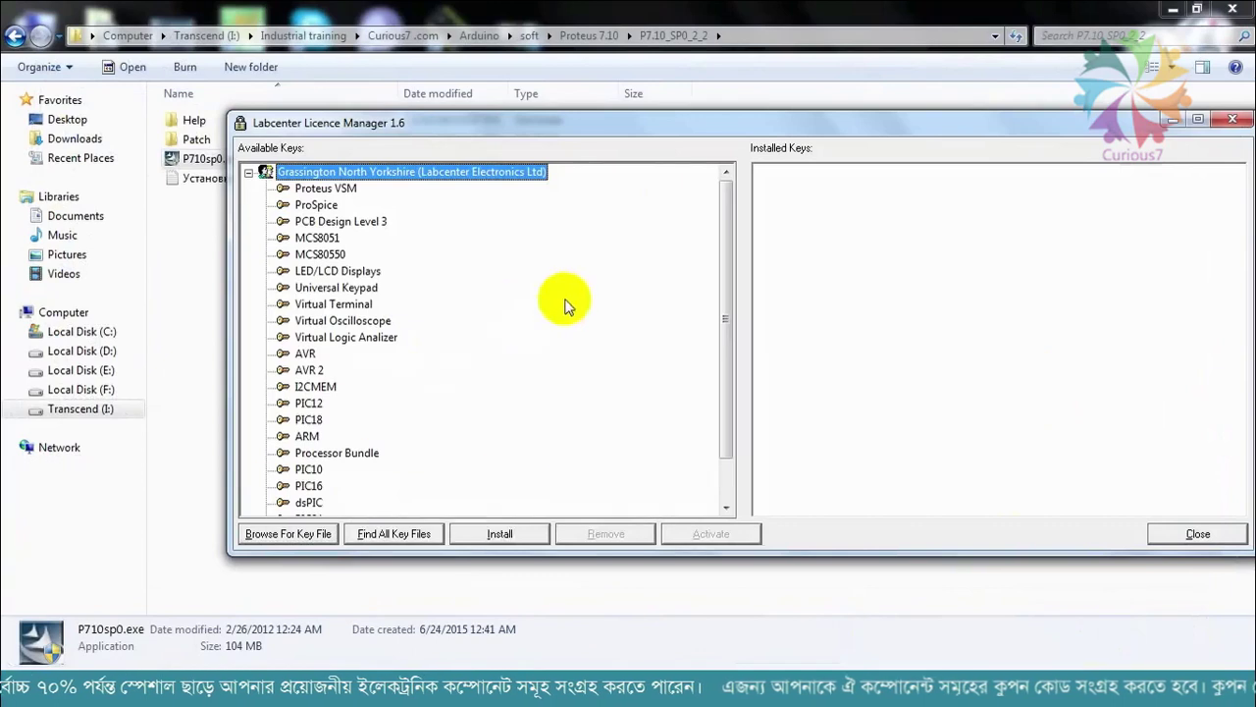
Install the loaded licence keys and close the Licence Manager.
click(506, 534)
click(689, 579)
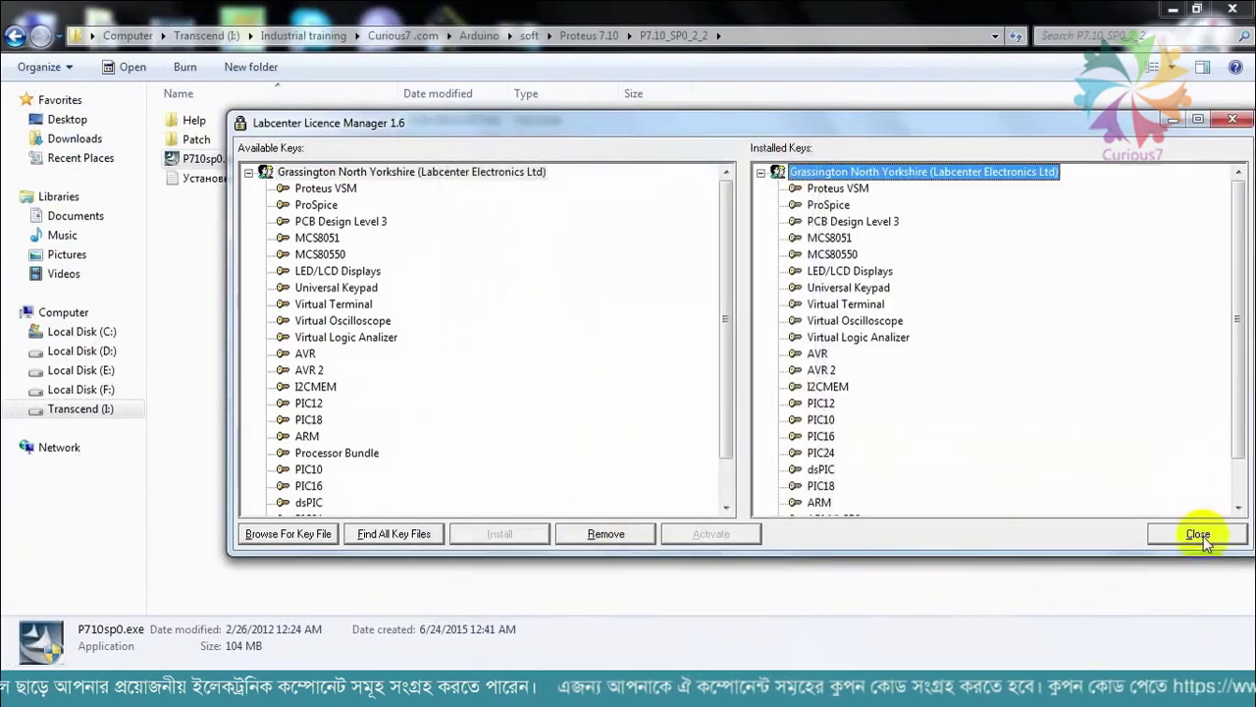
click(1197, 534)
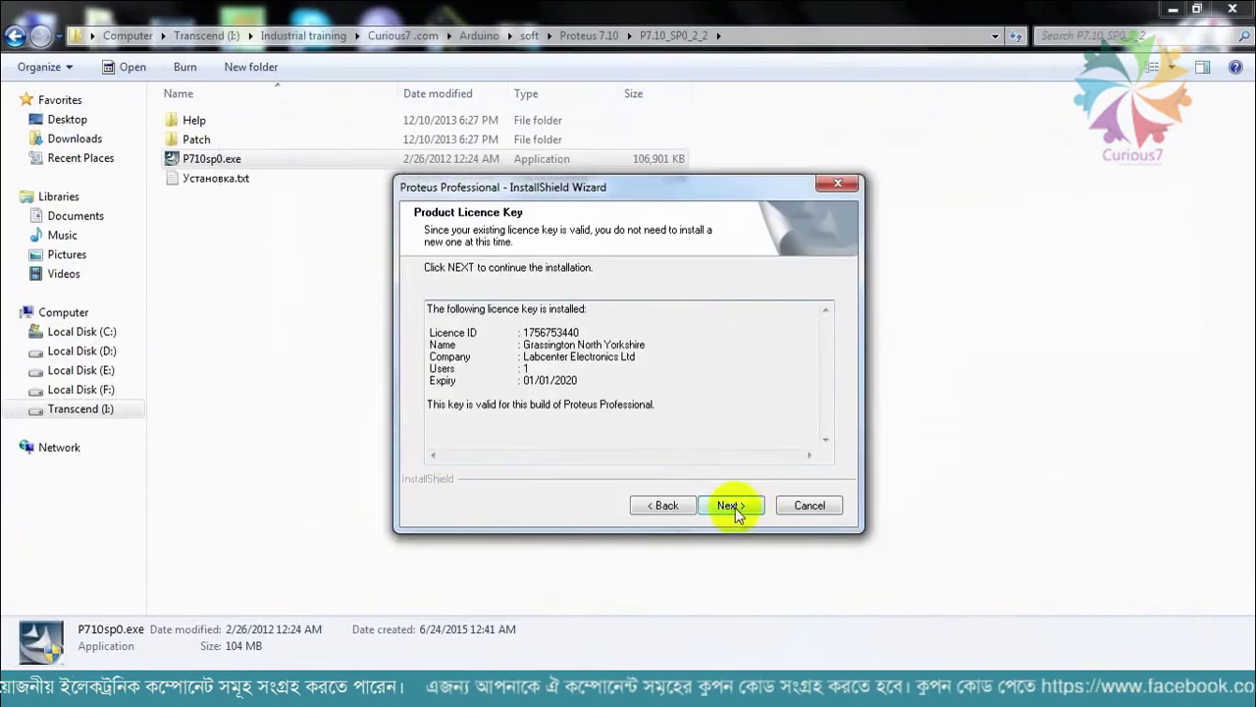
Start the installation with the default destination, default features and the Proteus 7 Professional program folder.
click(741, 510)
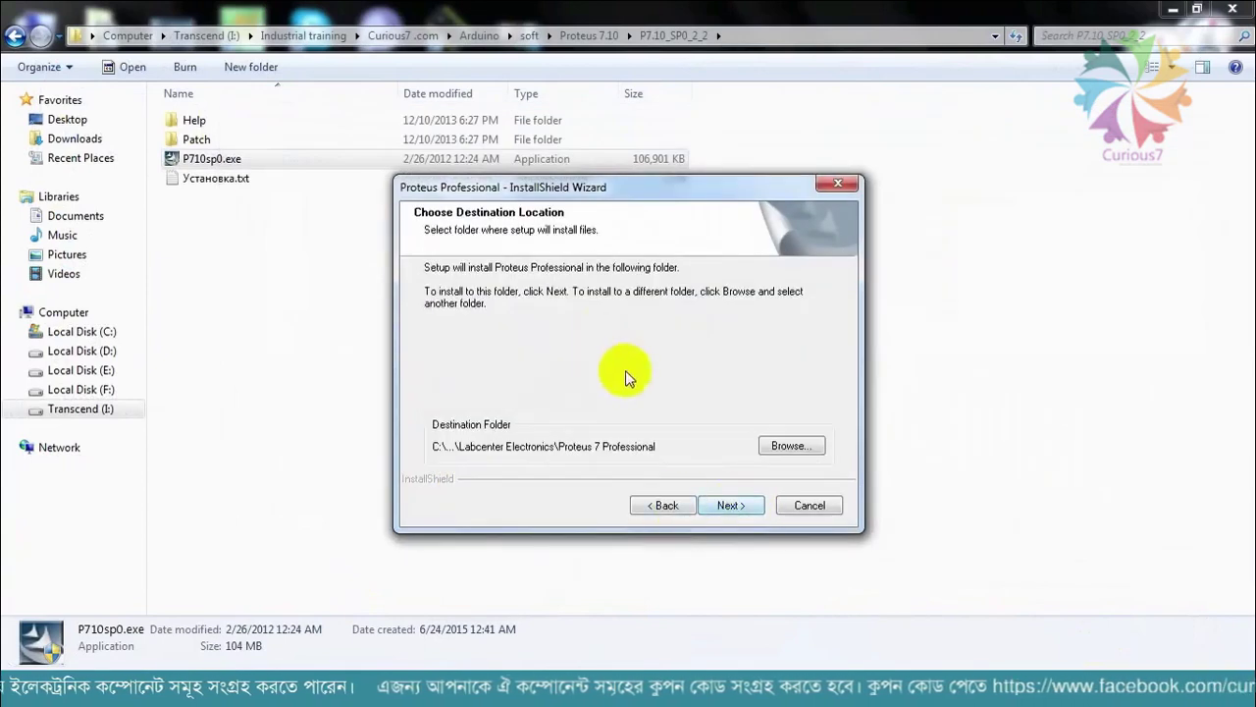
click(731, 505)
click(735, 502)
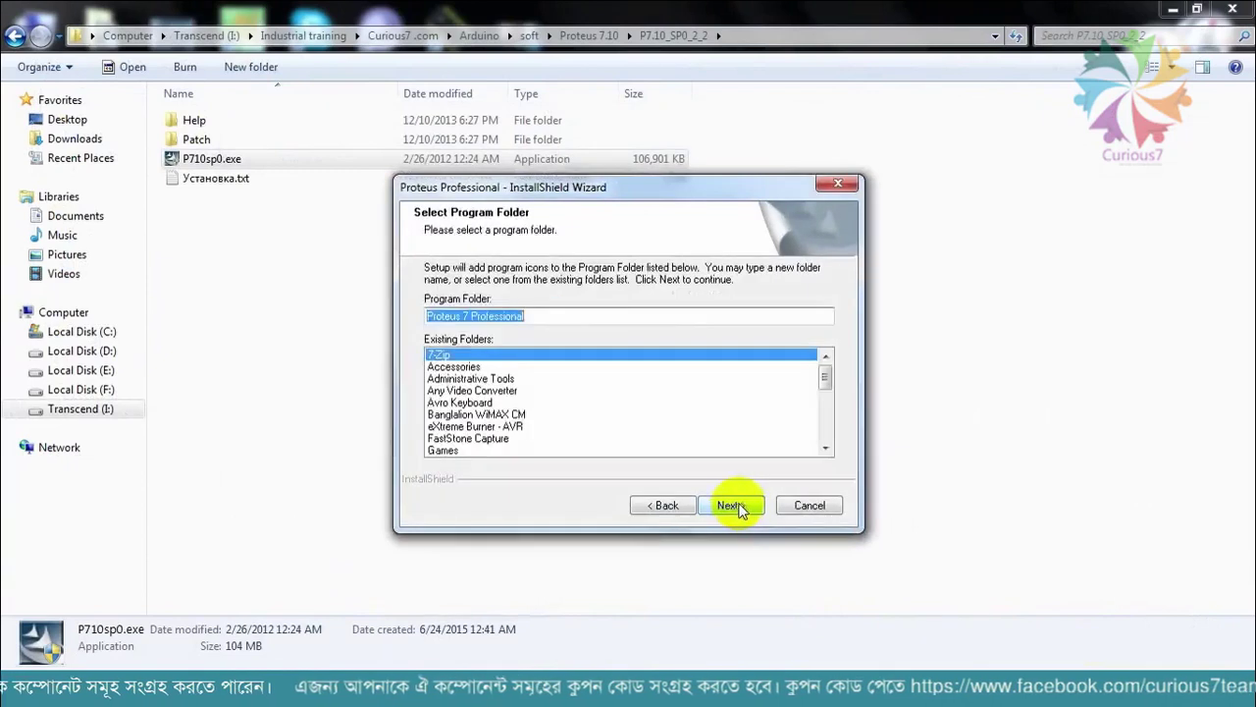
click(734, 504)
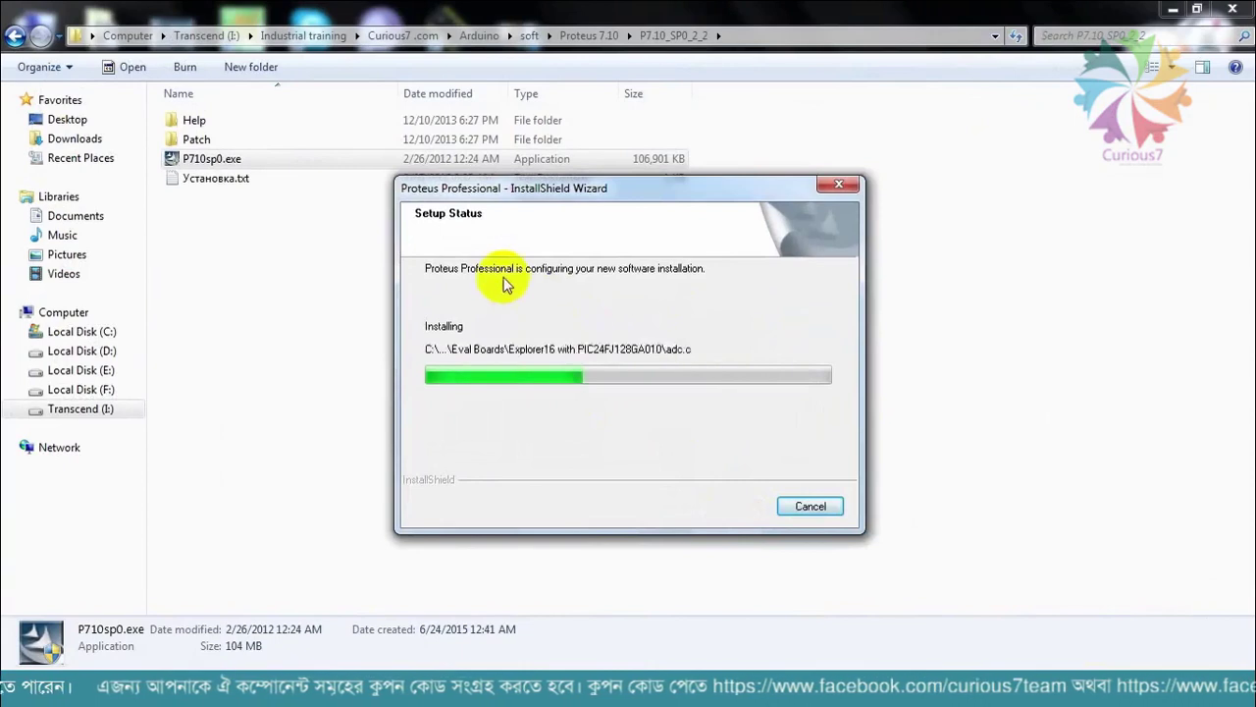
drag(552, 190, 498, 232)
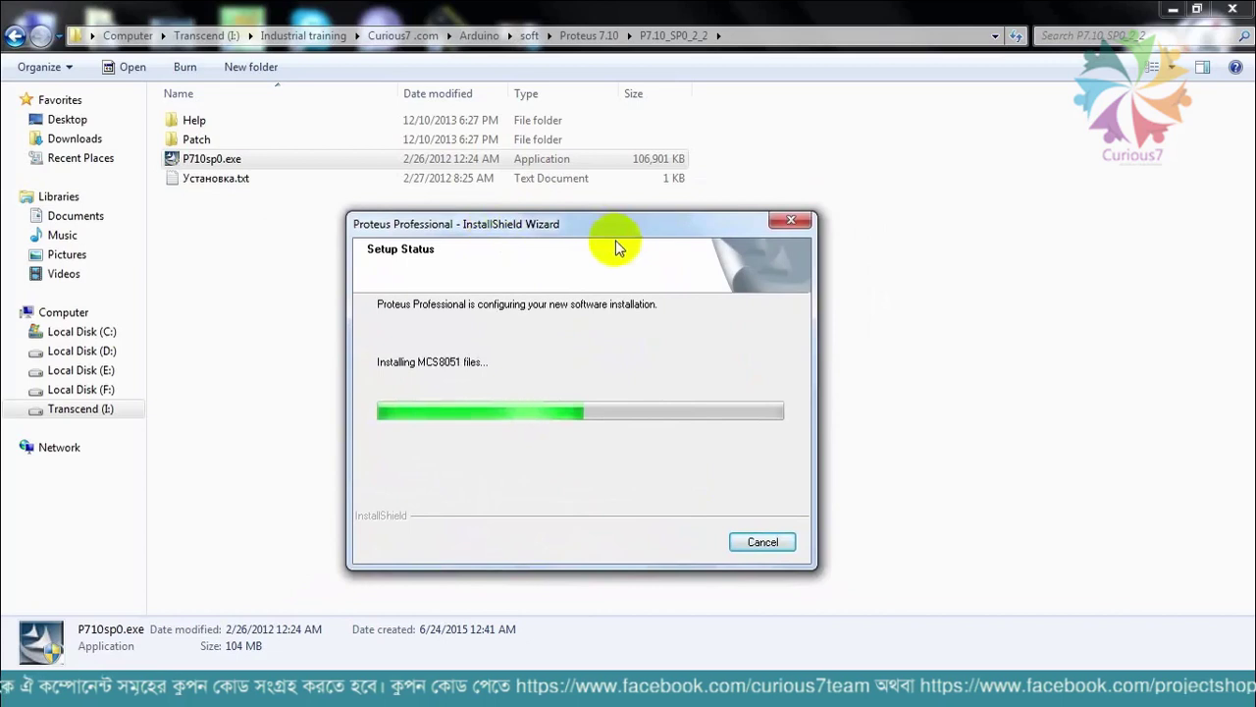
drag(601, 233, 558, 242)
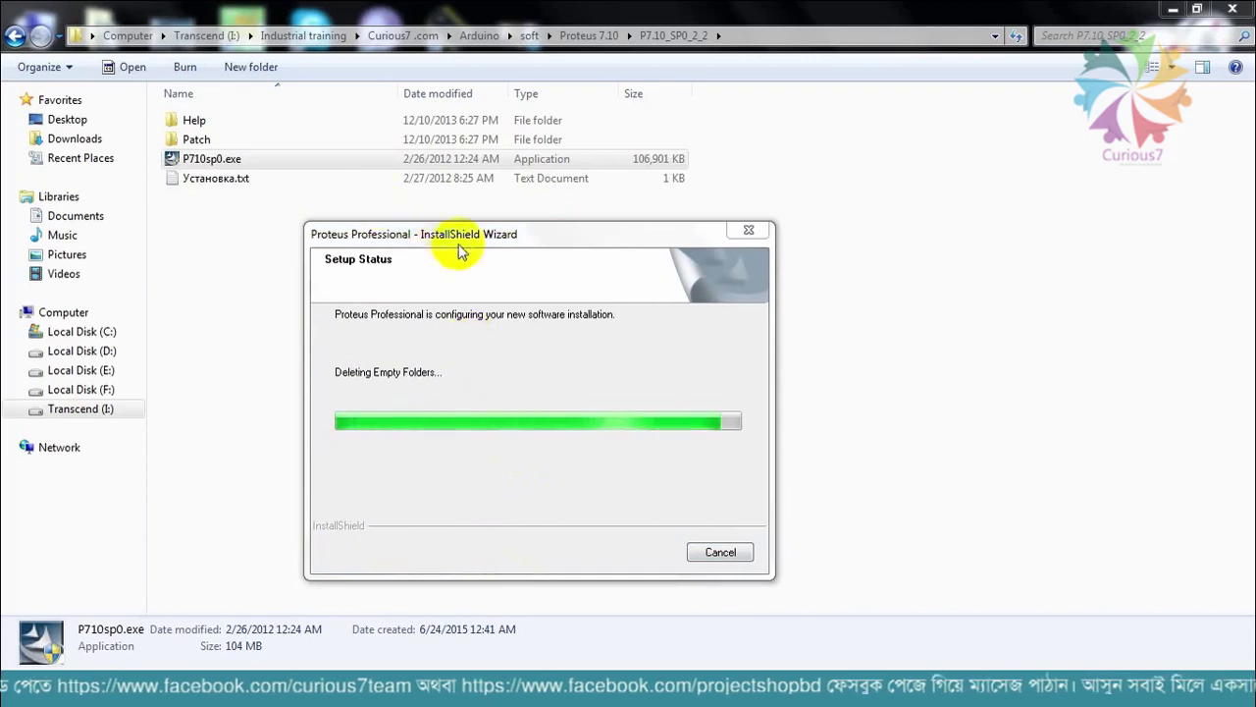
drag(457, 235, 611, 152)
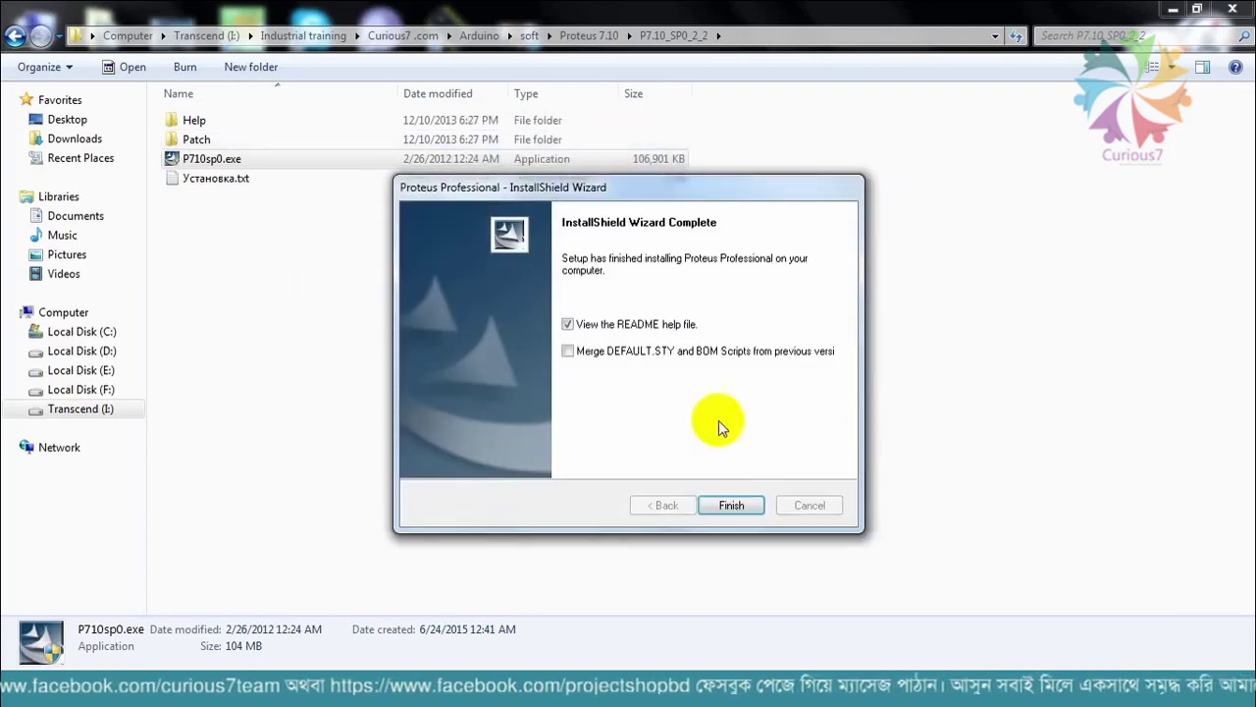
Finish the Proteus Professional setup wizard and close the release notes.
click(740, 506)
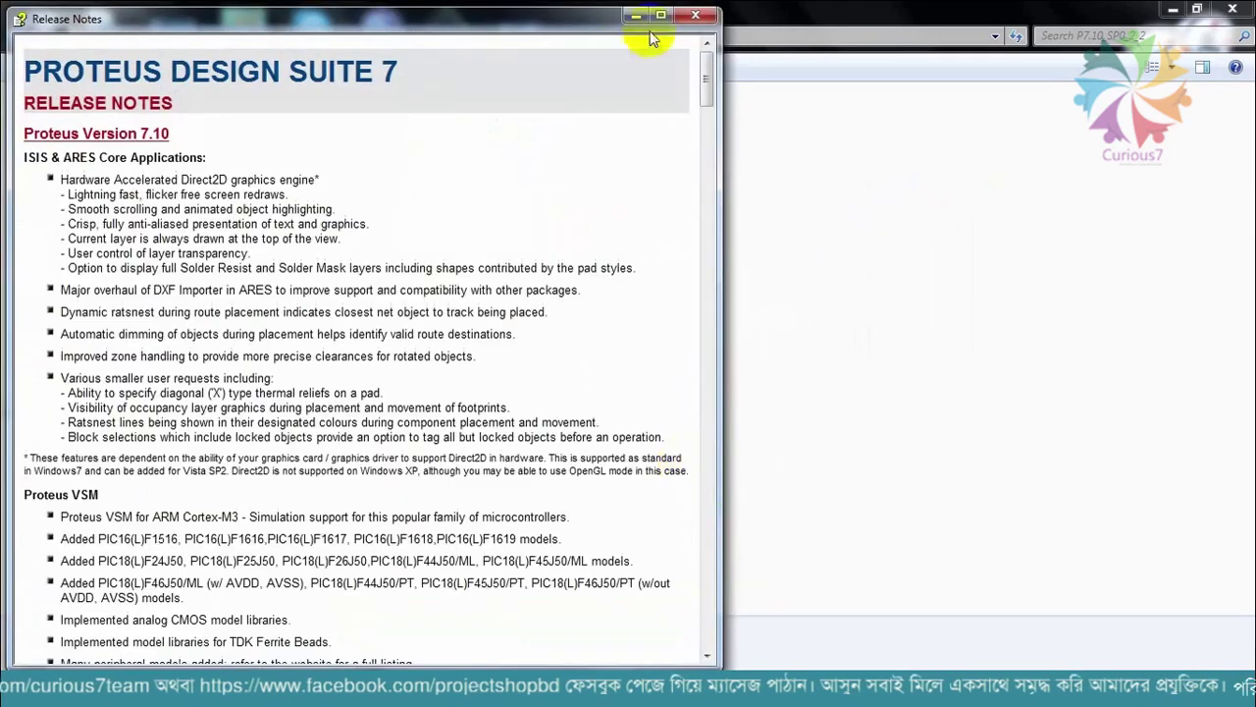
click(693, 10)
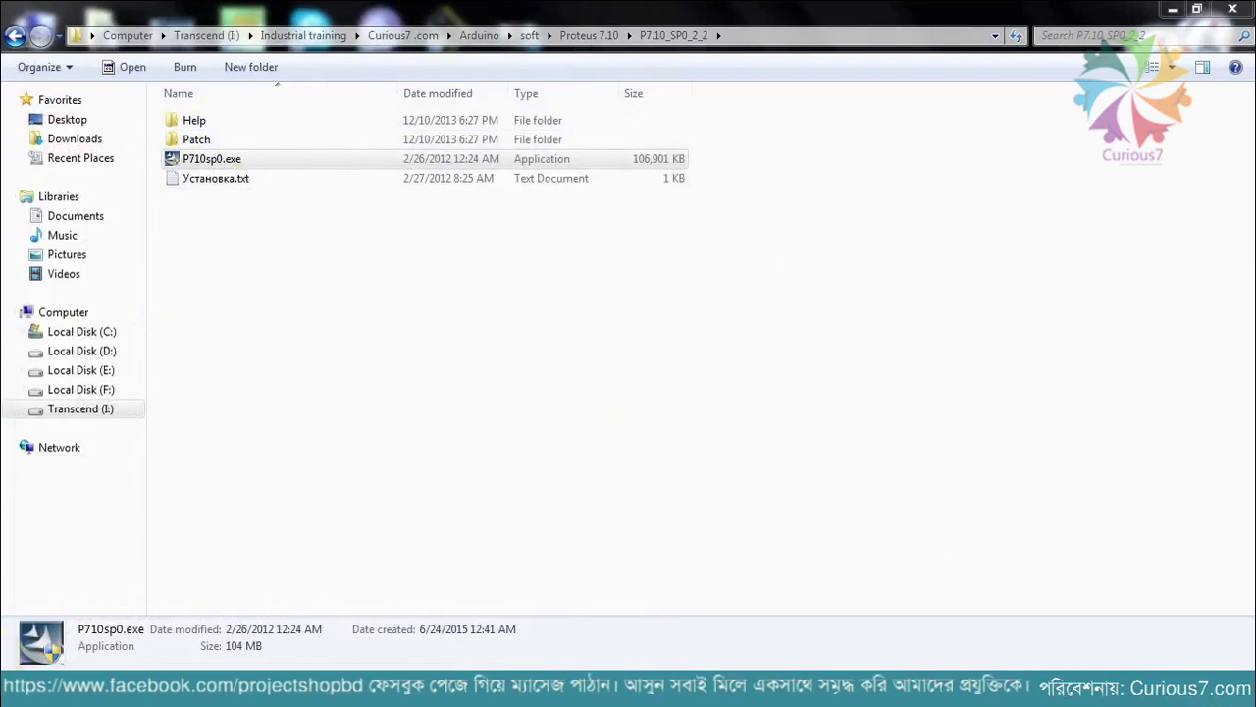
Try to launch ISIS 7 Professional from the Proteus 7 Professional program group.
click(22, 689)
mouse_move(86, 579)
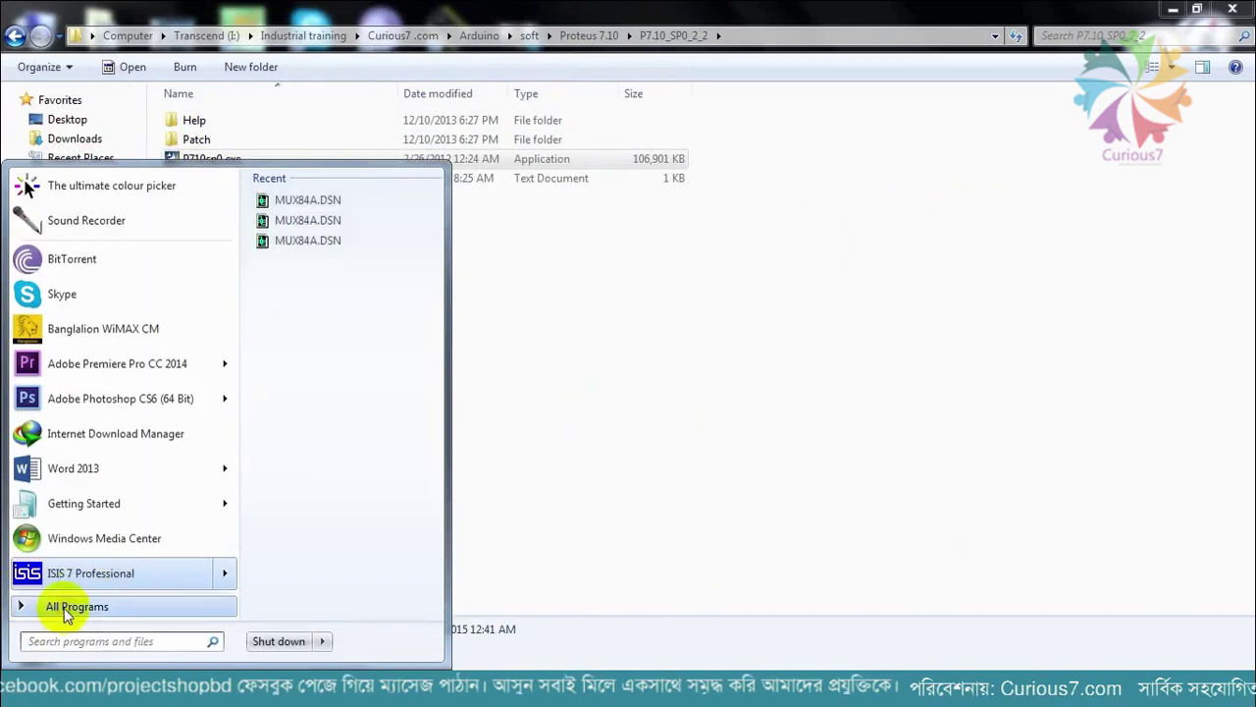
click(64, 608)
scroll(74, 314, down, 4)
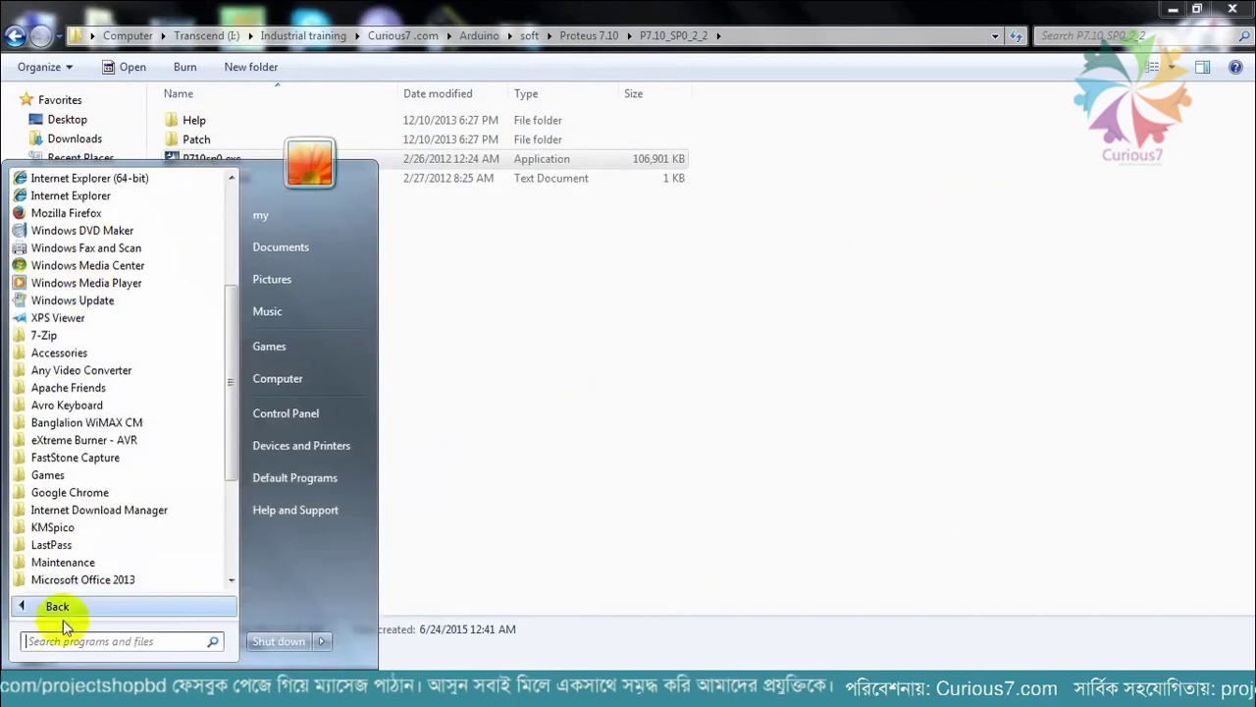
scroll(91, 422, down, 4)
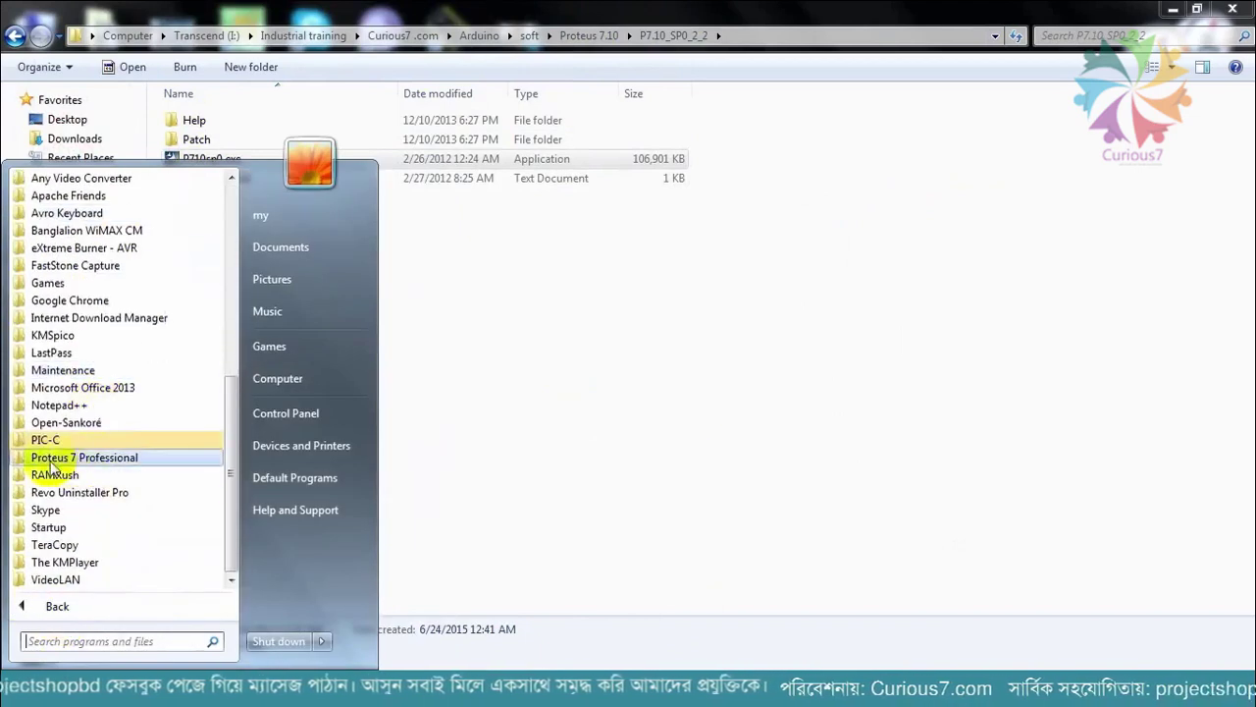
click(63, 450)
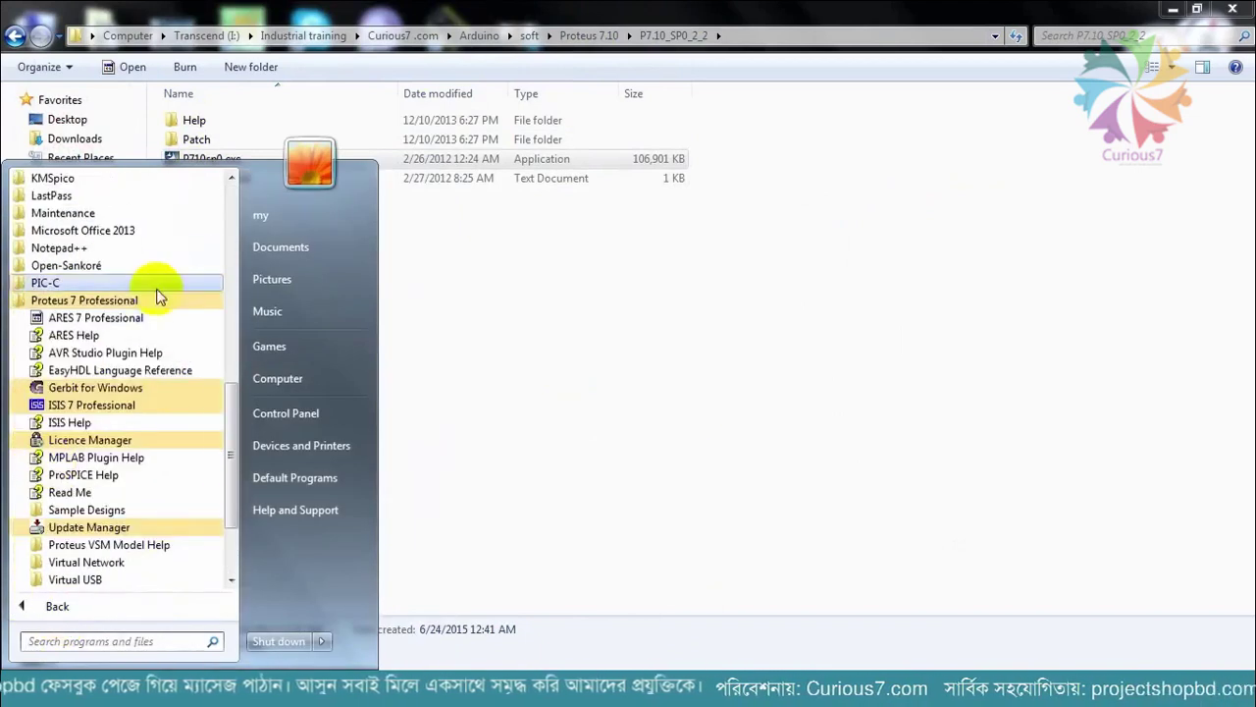
click(106, 406)
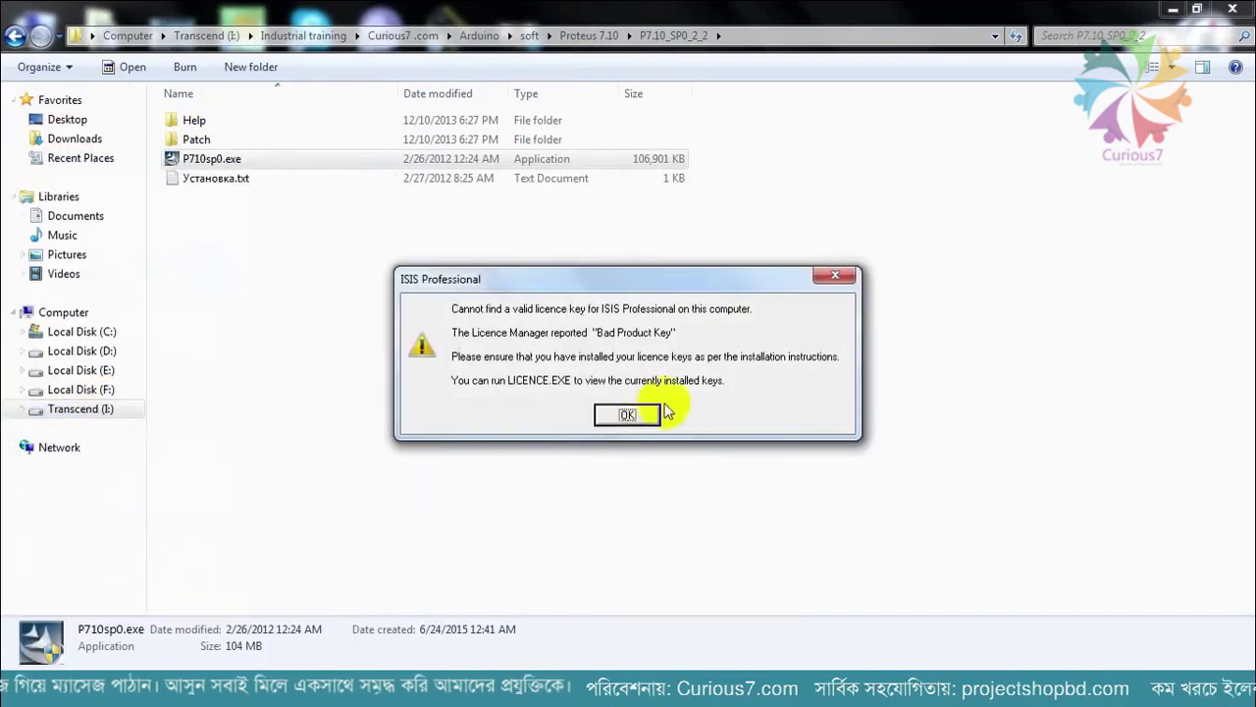
click(628, 417)
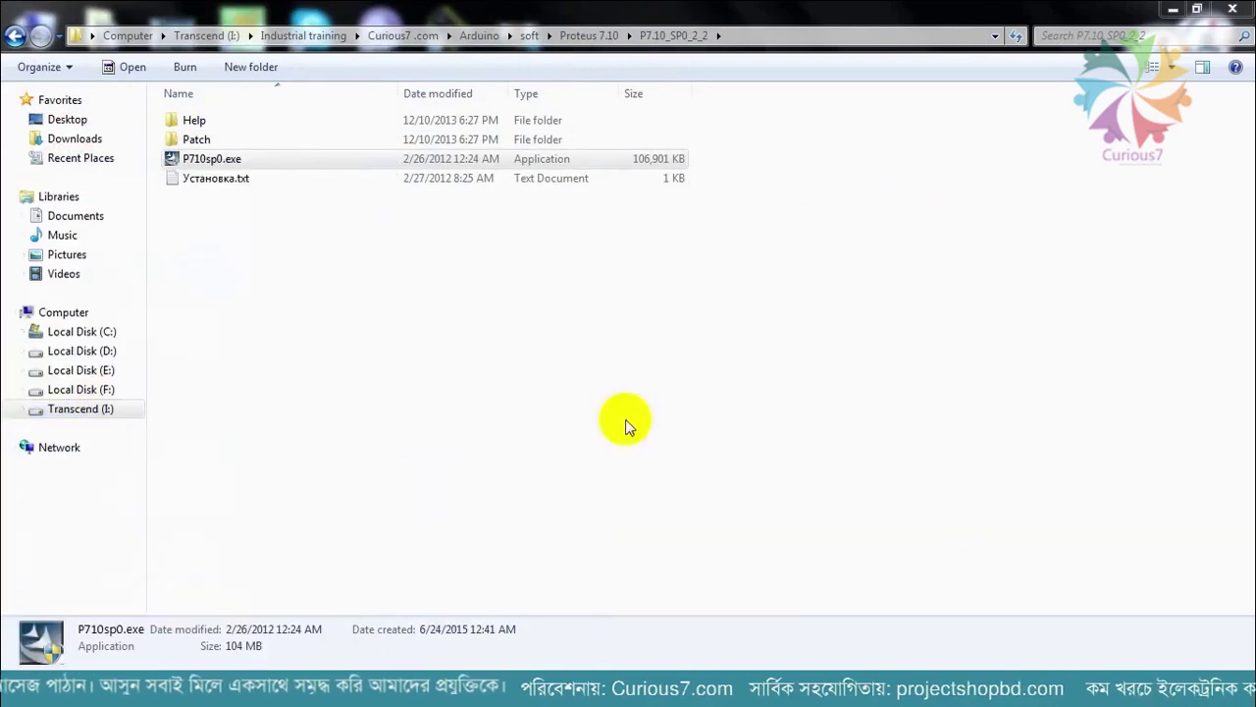
click(253, 259)
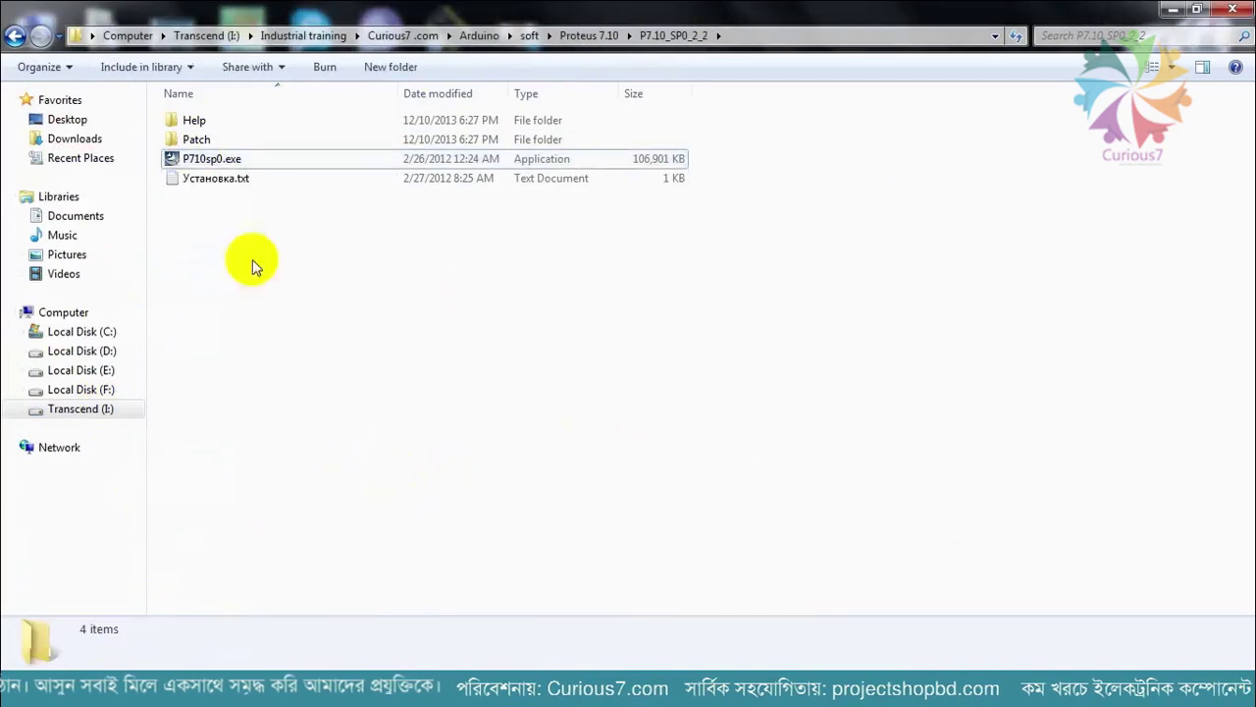
Open the Patch folder and run LXK Proteus 7.10 SP0 RUS v1.0.1.exe as administrator.
click(199, 146)
double_click(199, 142)
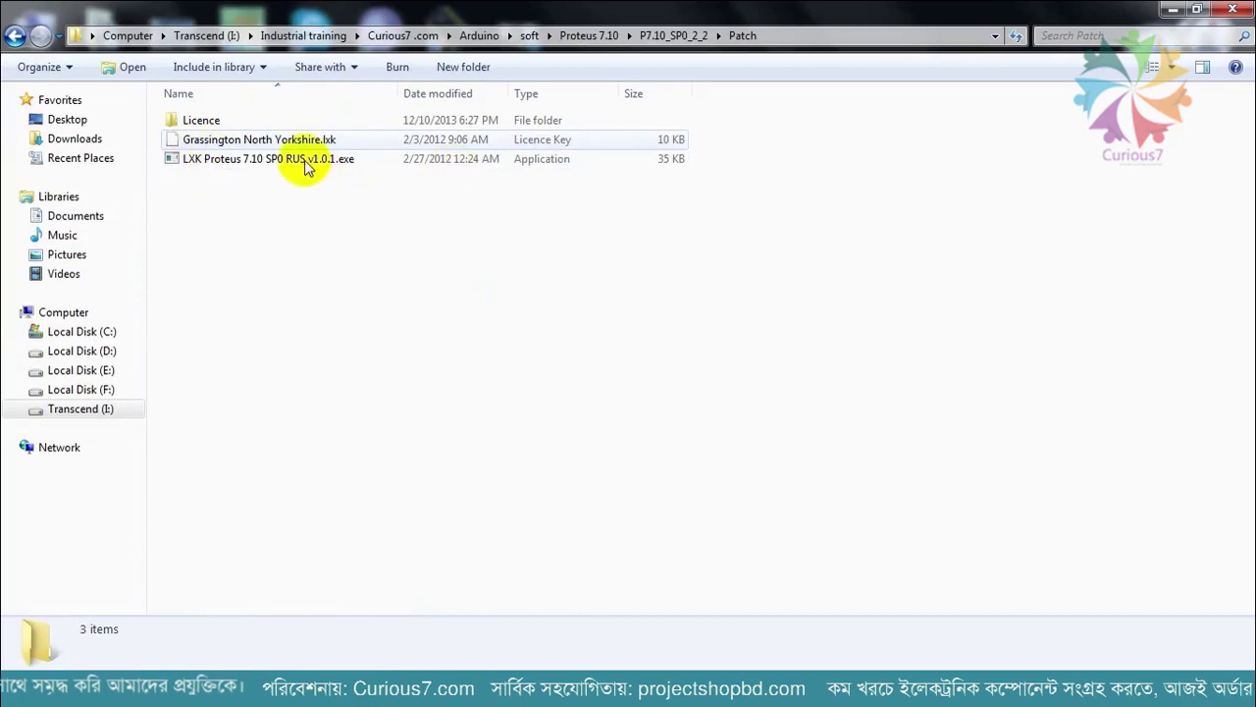
click(351, 165)
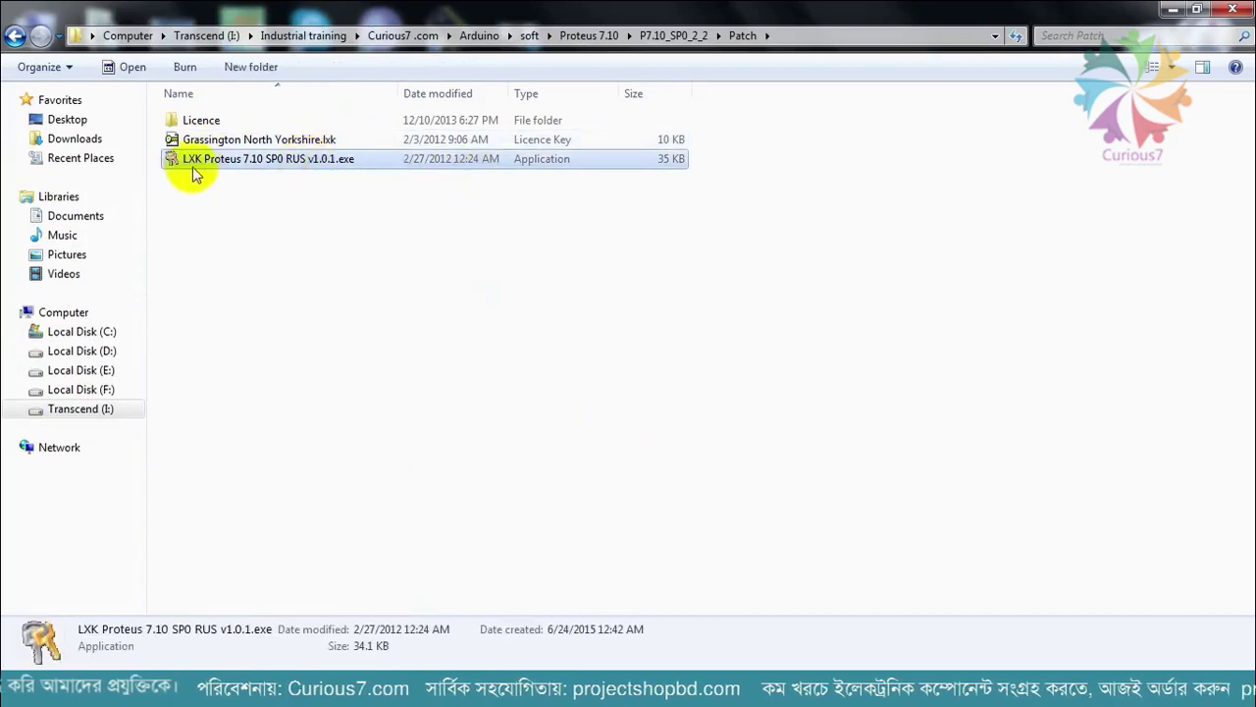
right_click(371, 161)
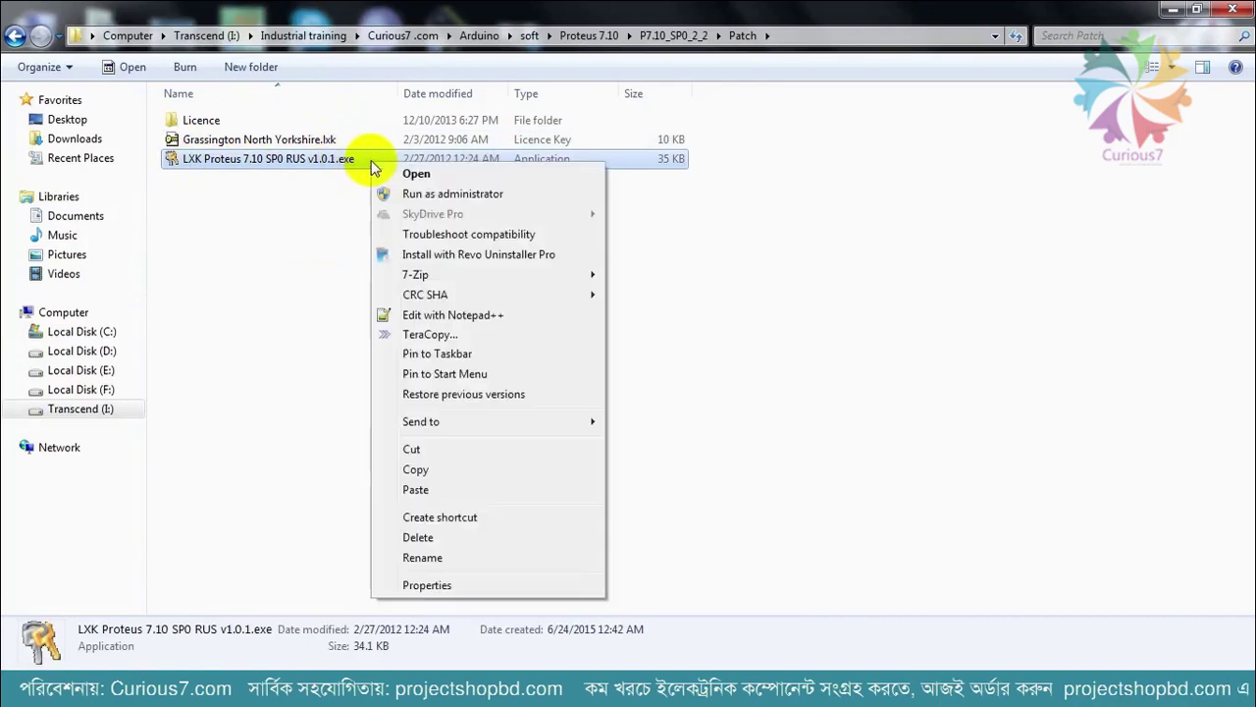
click(440, 194)
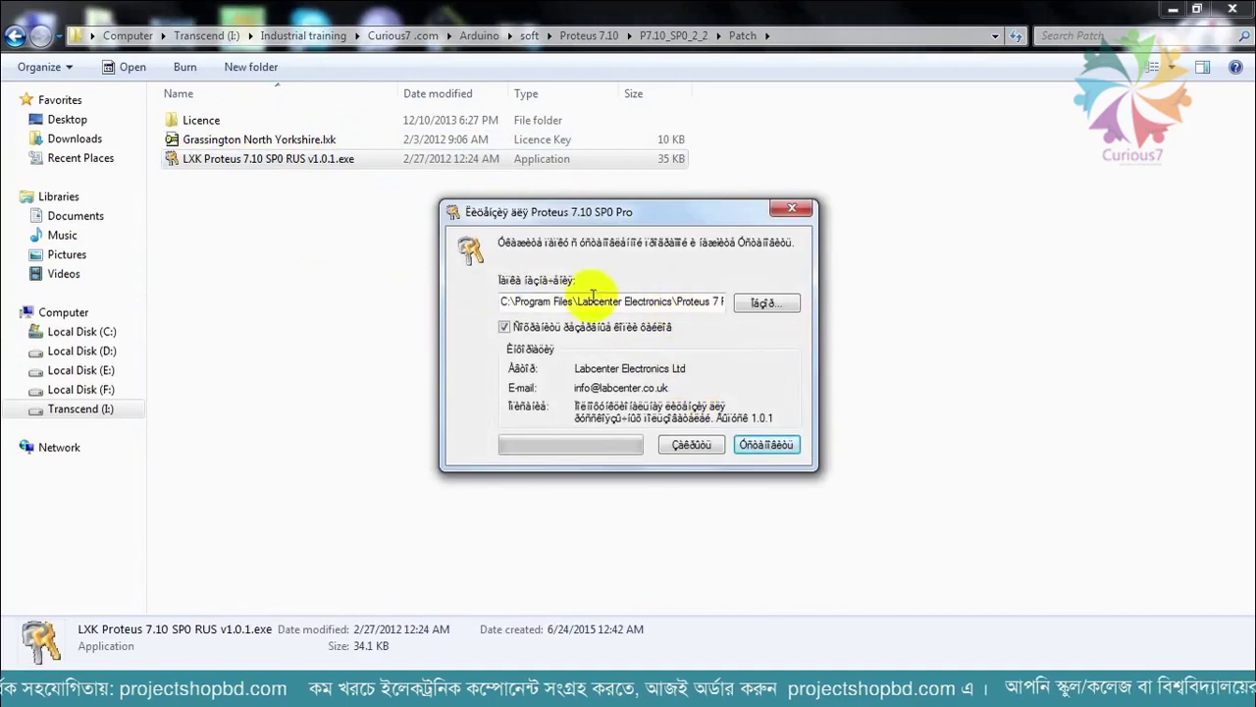
Try to apply the patch with its default Proteus 7 Professional destination folder.
drag(601, 304, 782, 469)
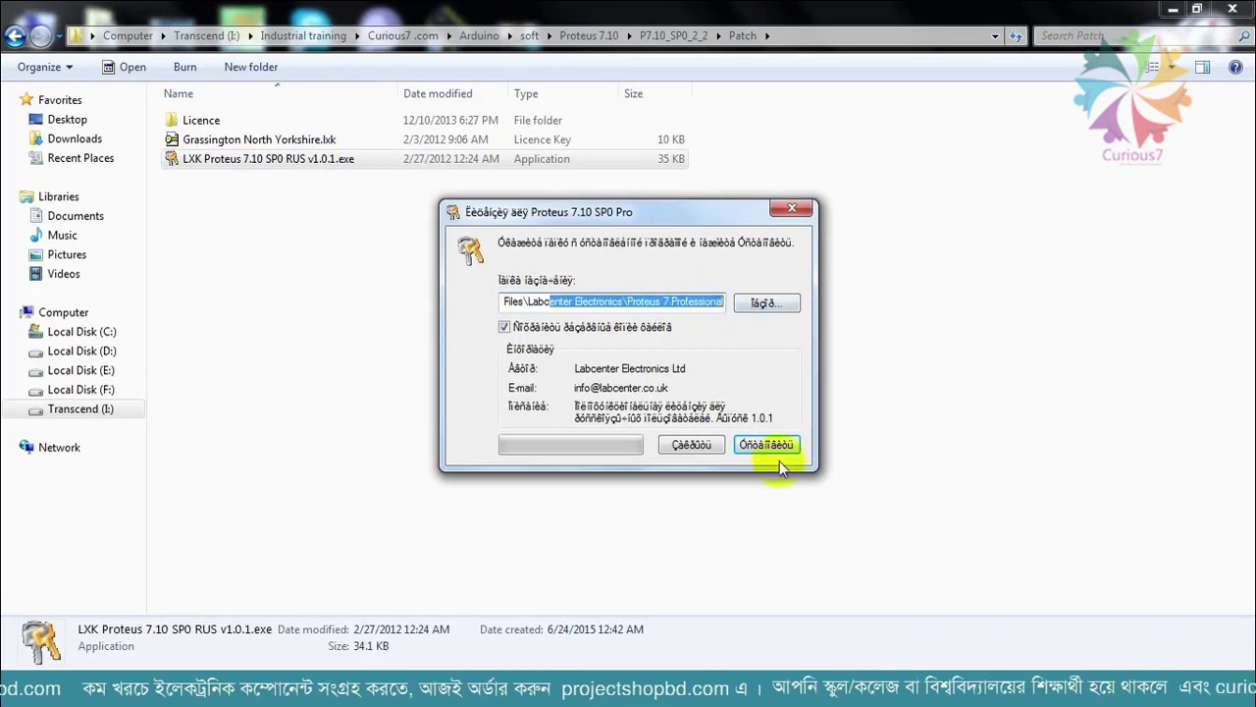
click(668, 302)
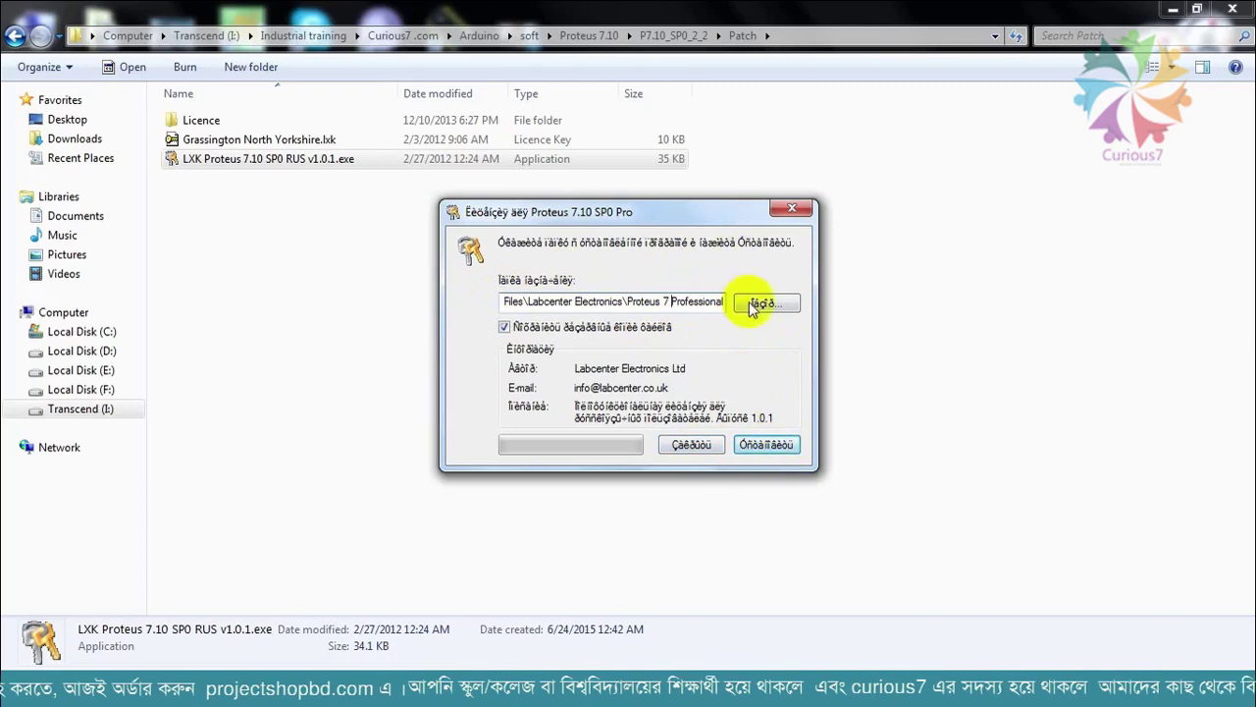
click(758, 448)
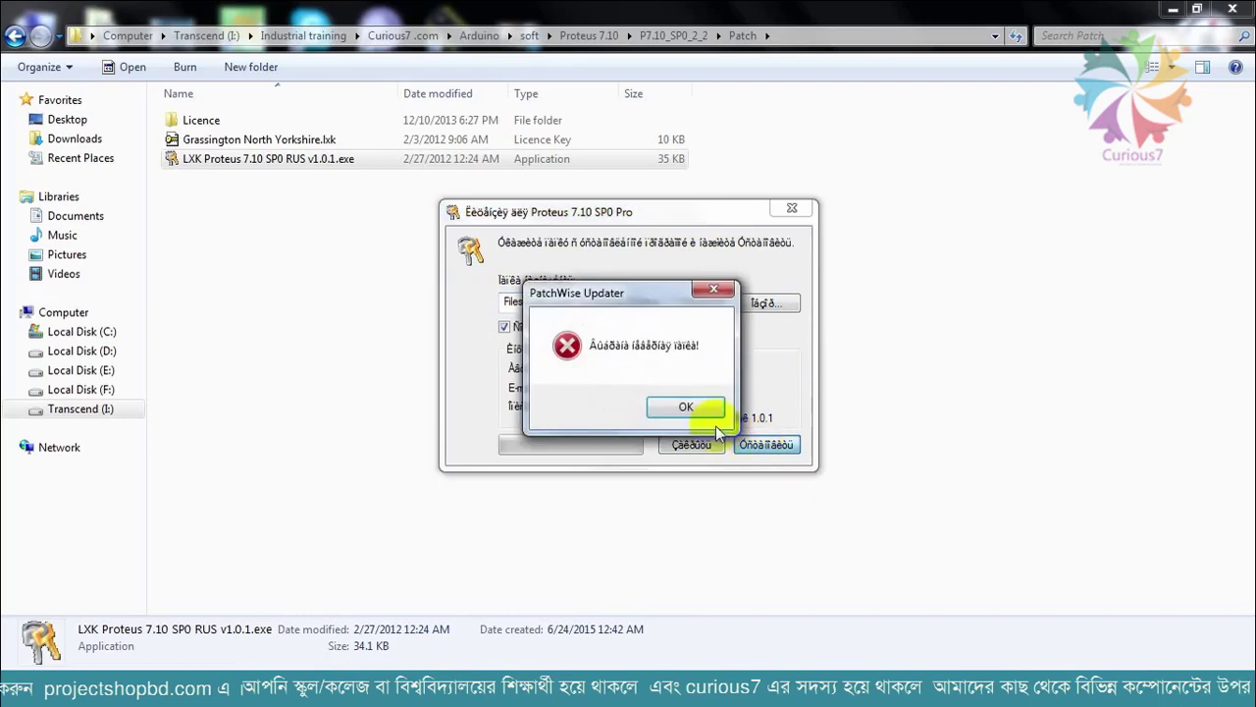
click(704, 292)
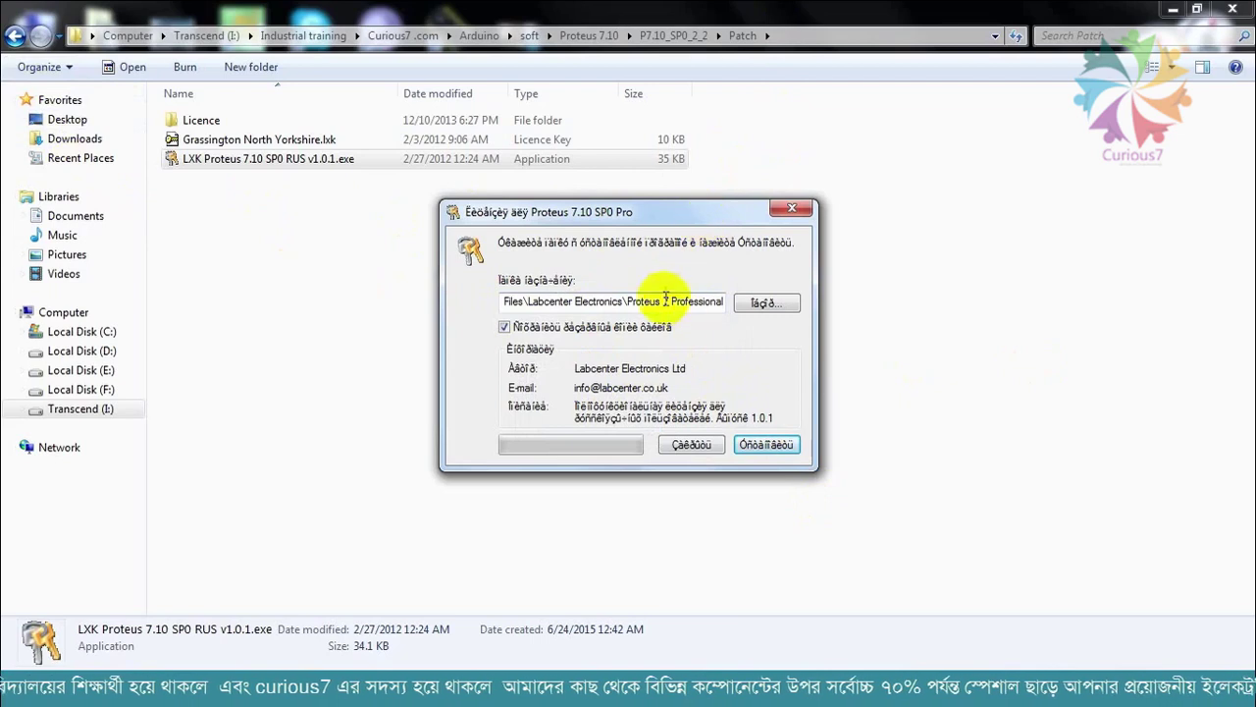
drag(629, 305, 744, 312)
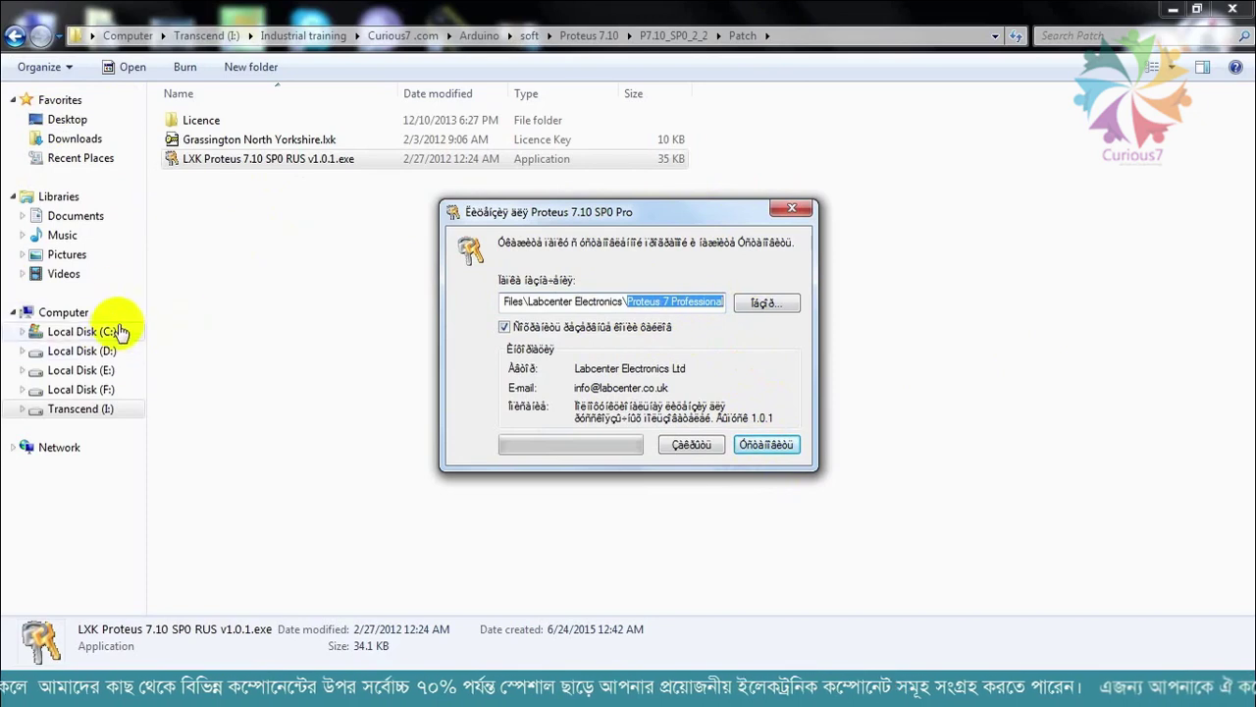
Open the Proteus installation folder C:\Program Files (x86)\Labcenter Electronics\Proteus 7 Professional.
click(70, 336)
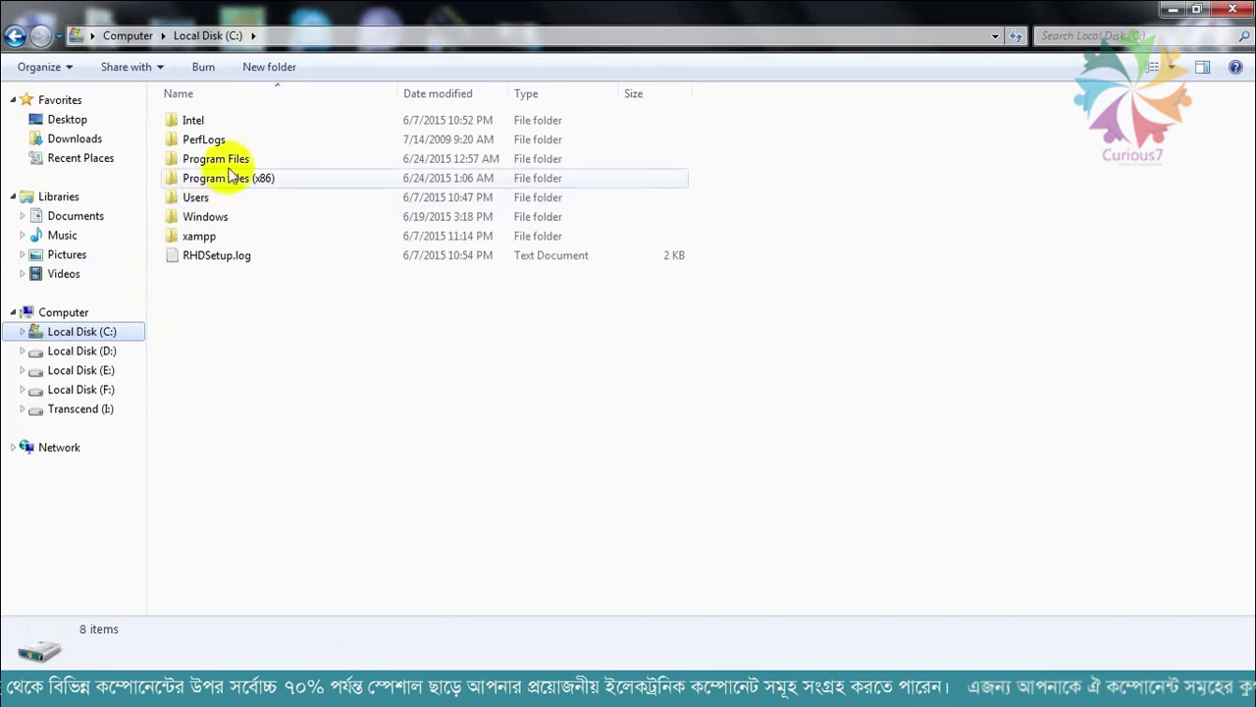
click(286, 183)
double_click(298, 180)
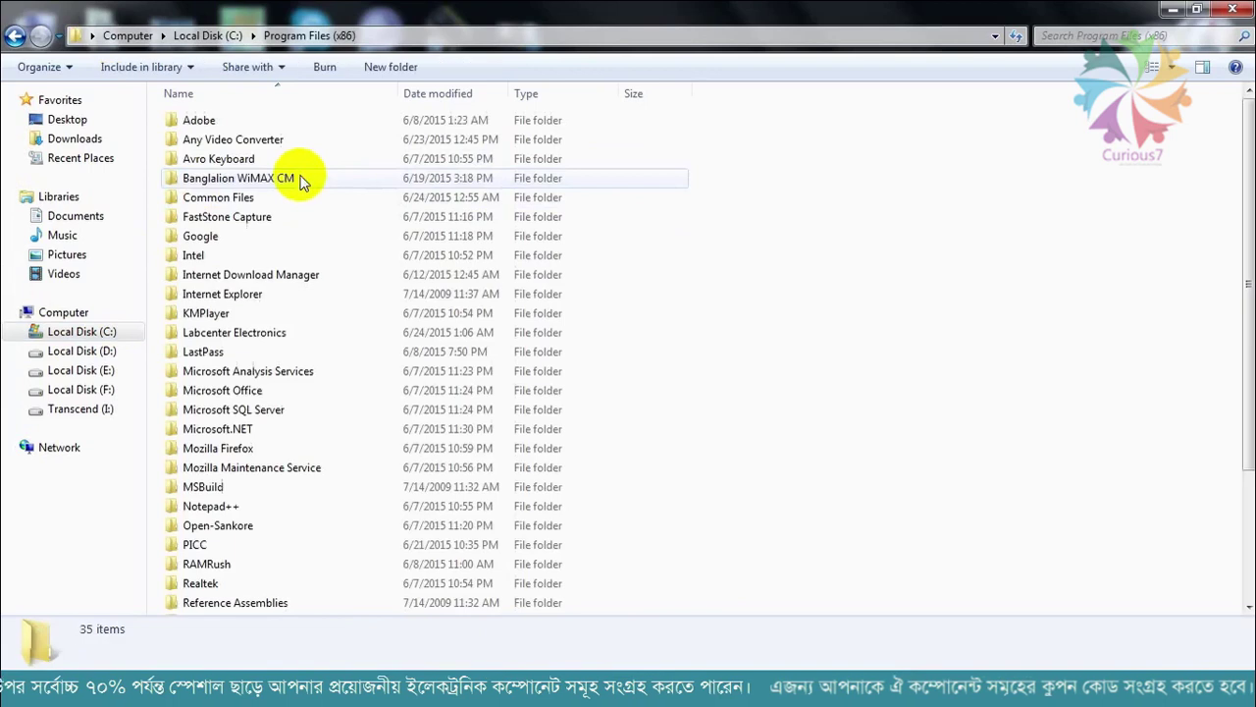
scroll(370, 469, down, 1)
scroll(344, 495, down, 2)
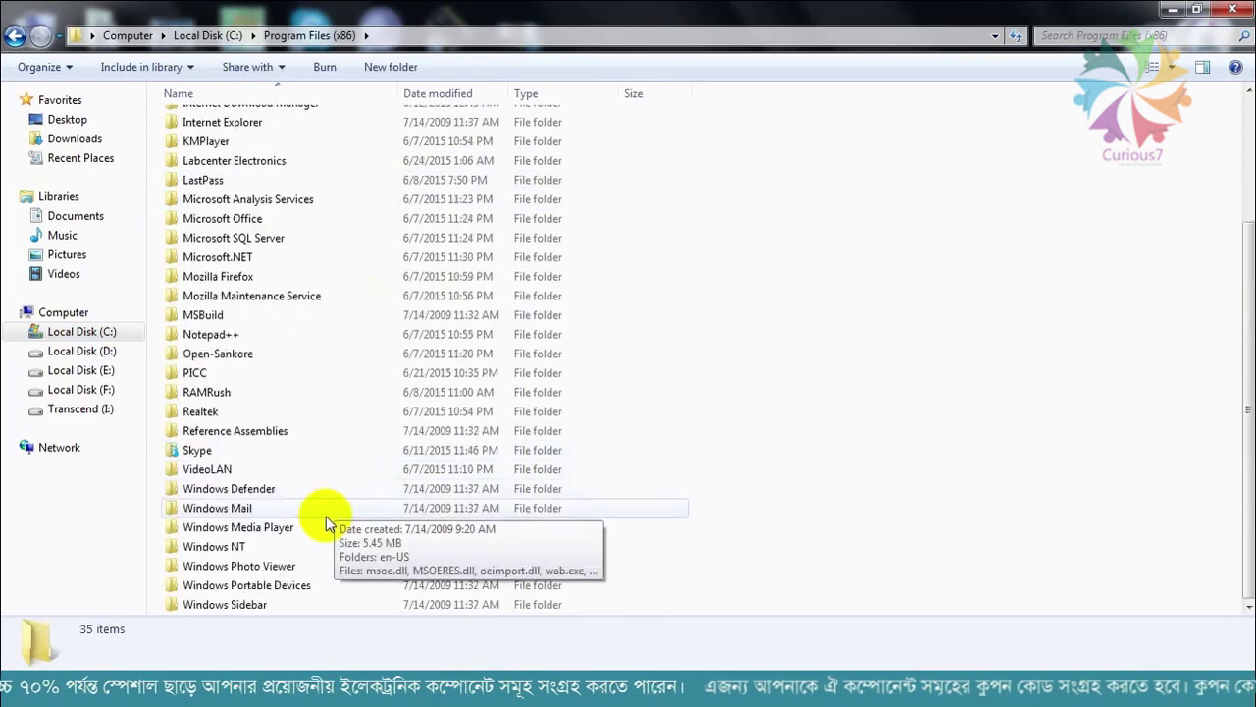
scroll(292, 273, up, 2)
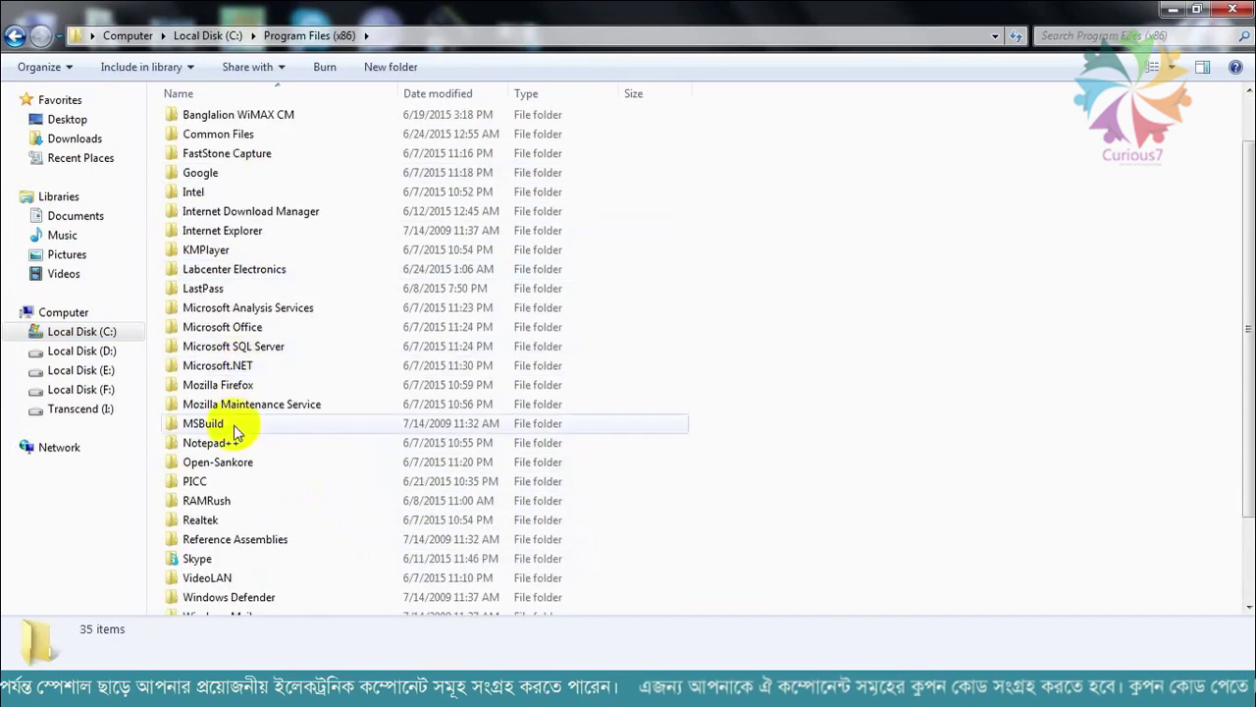
double_click(253, 271)
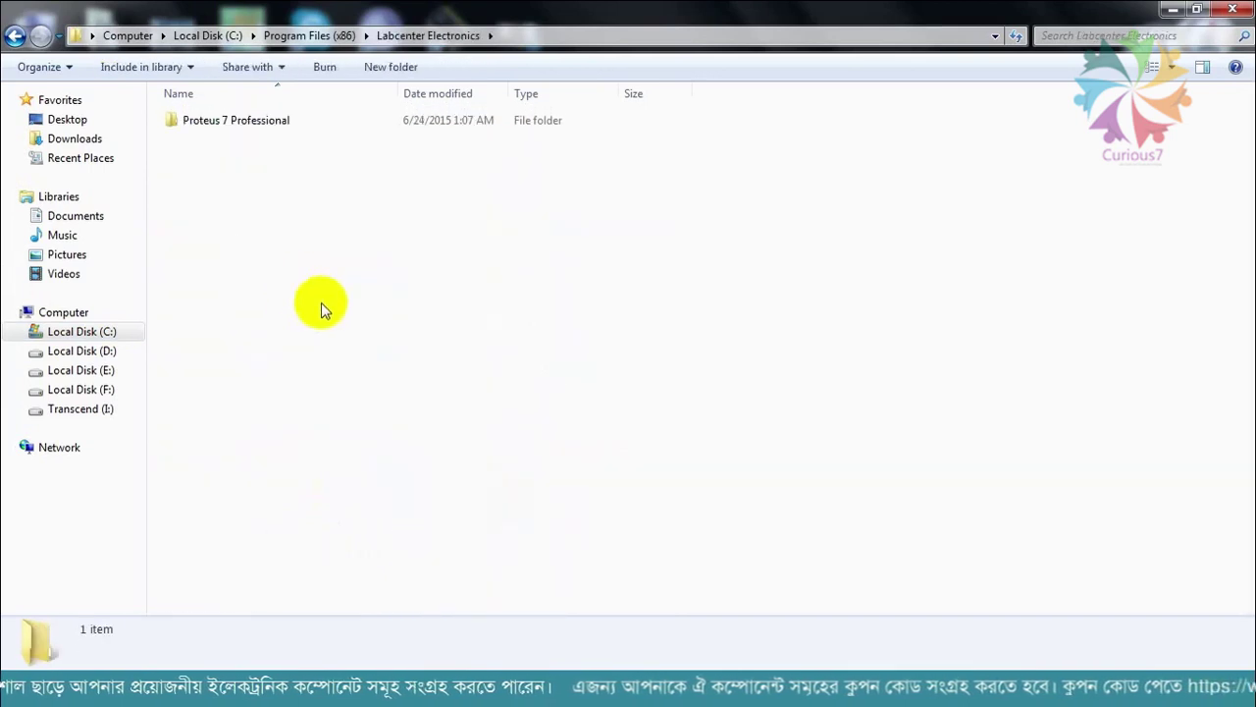
double_click(227, 126)
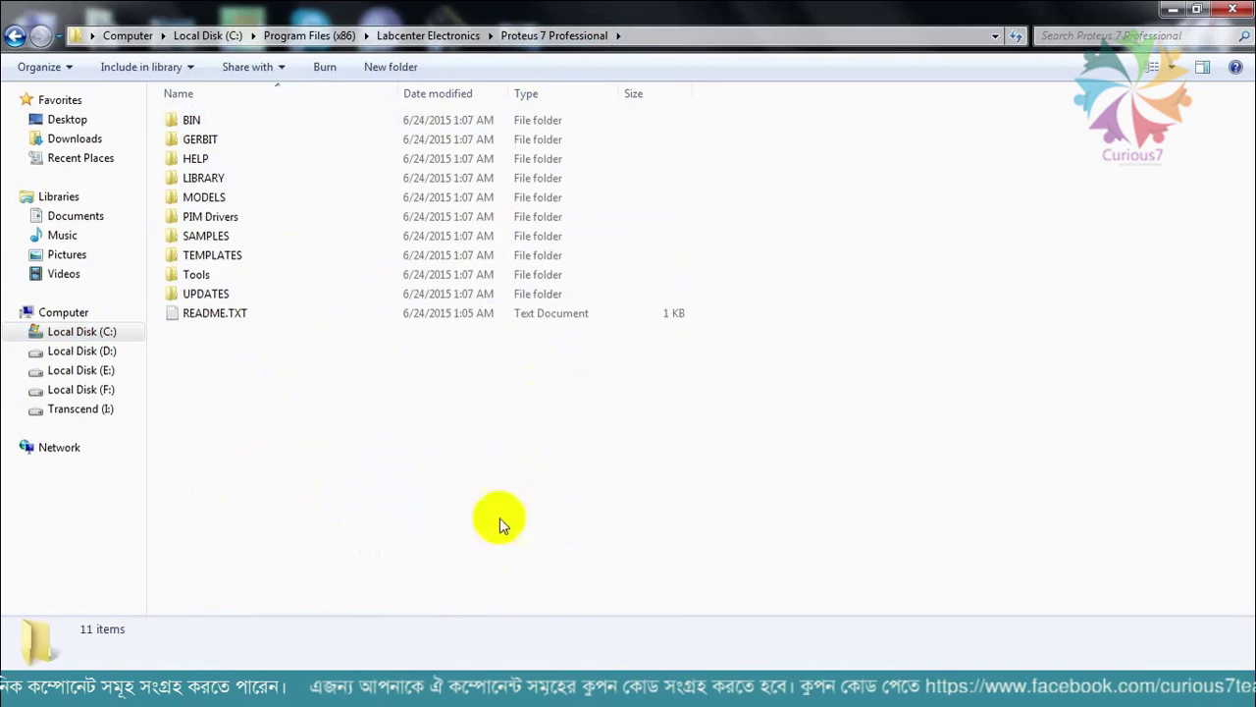
Compare the patcher's destination folder with the open Proteus 7 Professional folder and copy that folder's full path.
click(602, 682)
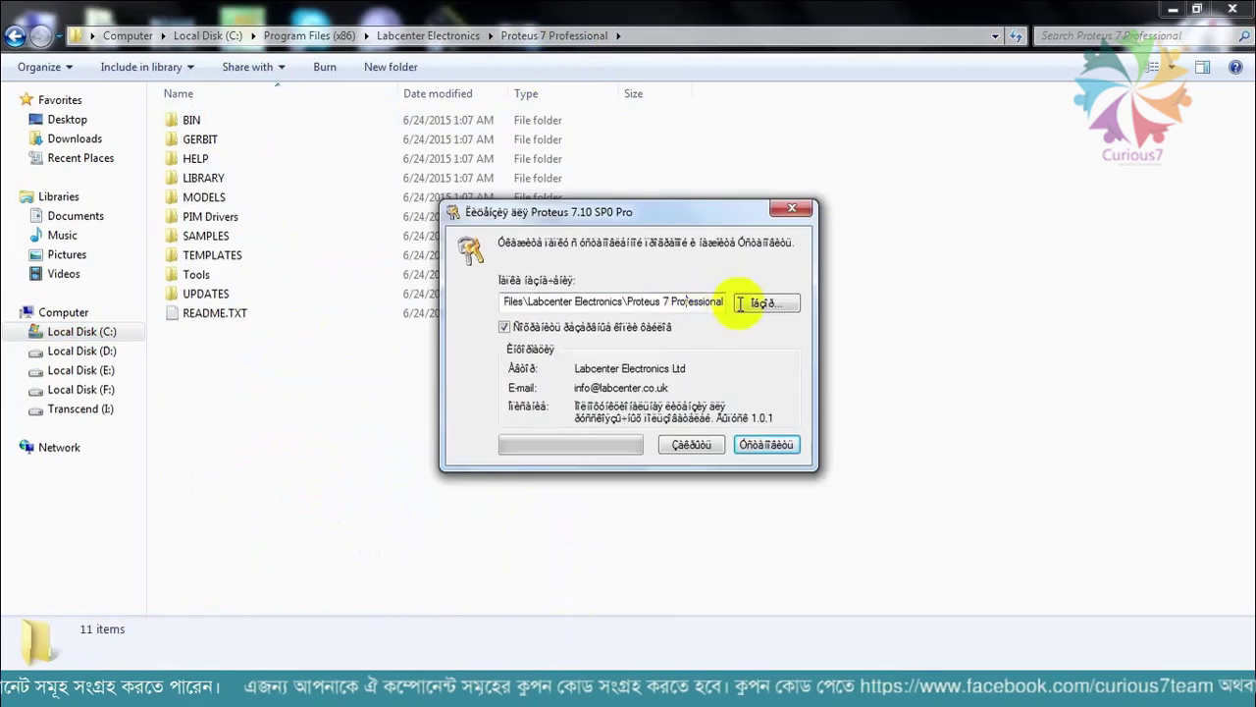
drag(729, 302, 687, 302)
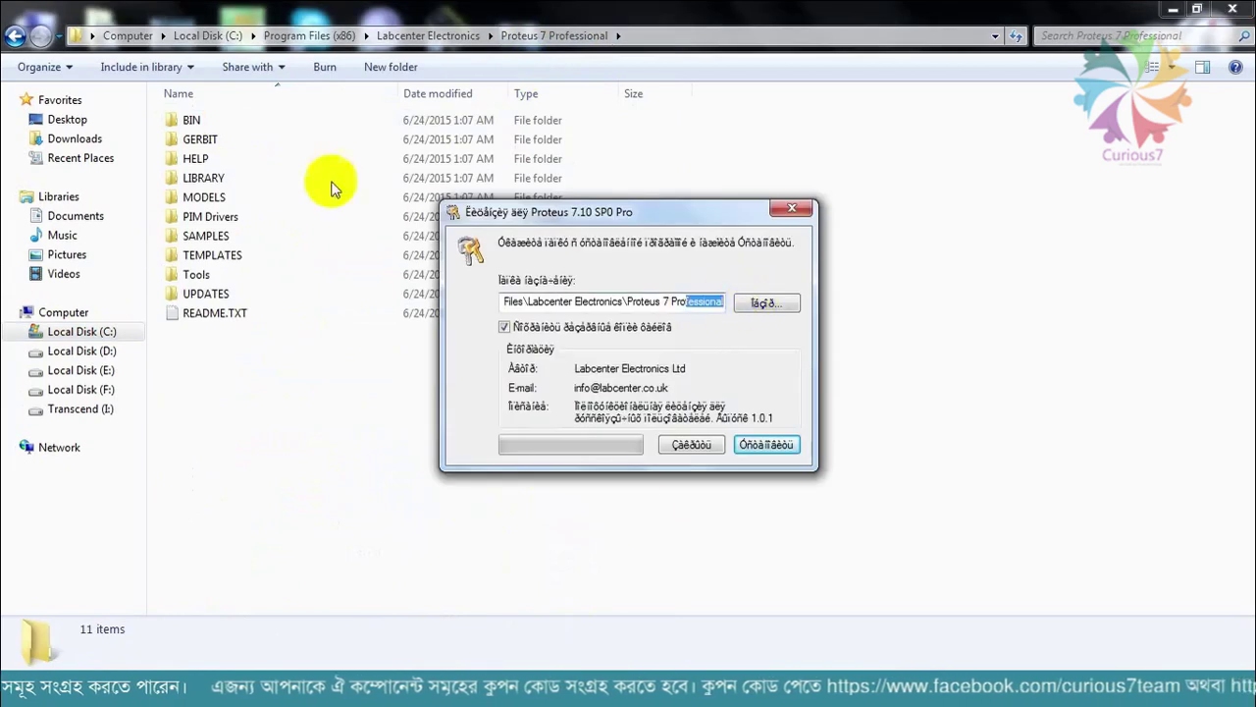
click(643, 37)
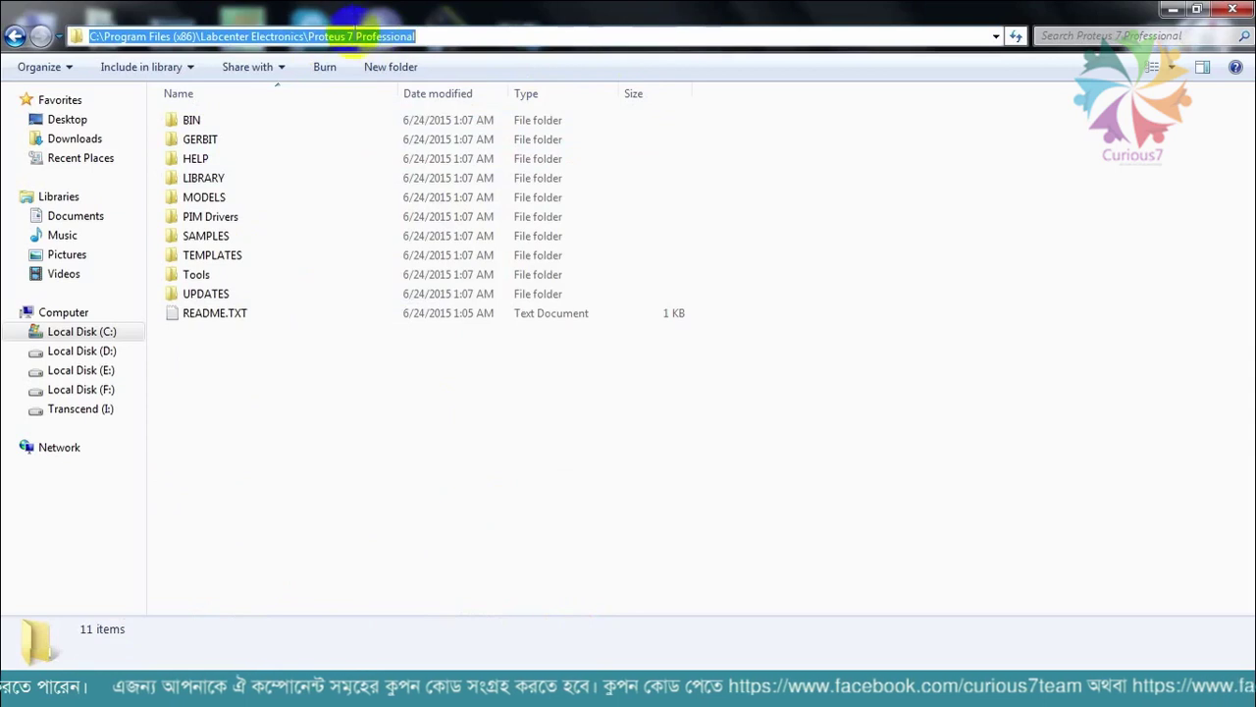
right_click(352, 44)
click(402, 97)
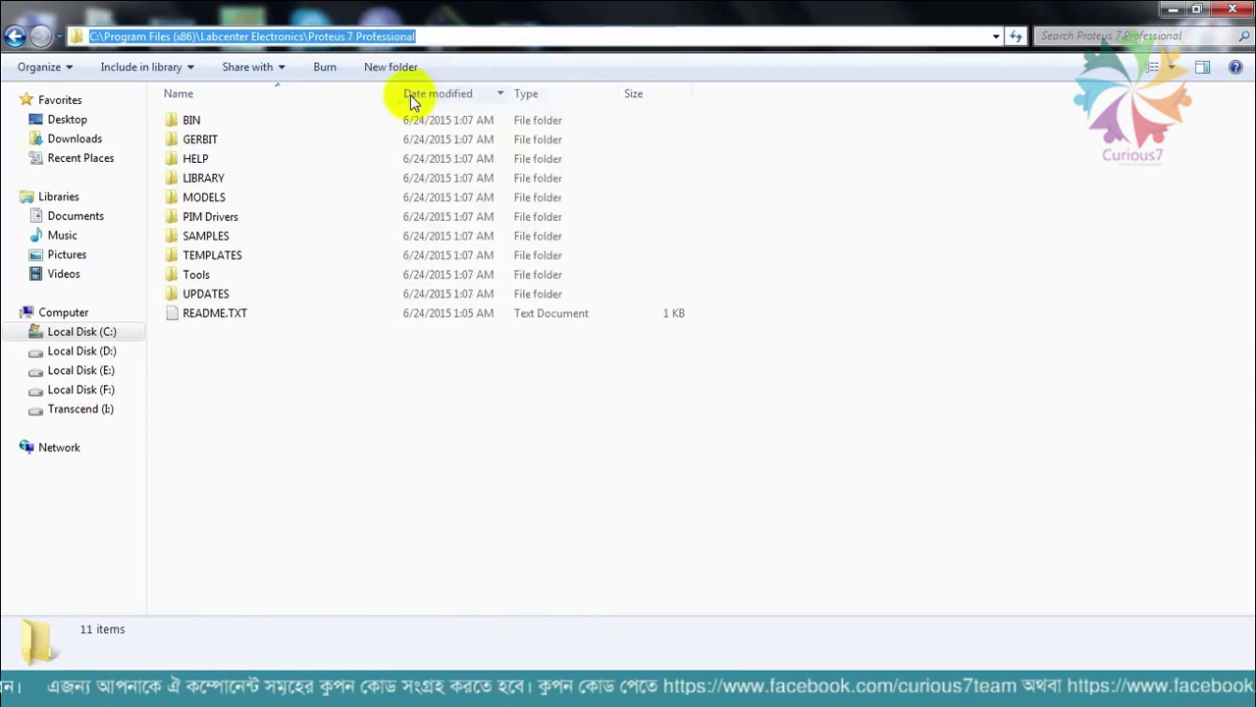
Set the patcher's destination folder to C:\Program Files (x86)\Labcenter Electronics\Proteus 7 Professional.
click(593, 673)
click(697, 302)
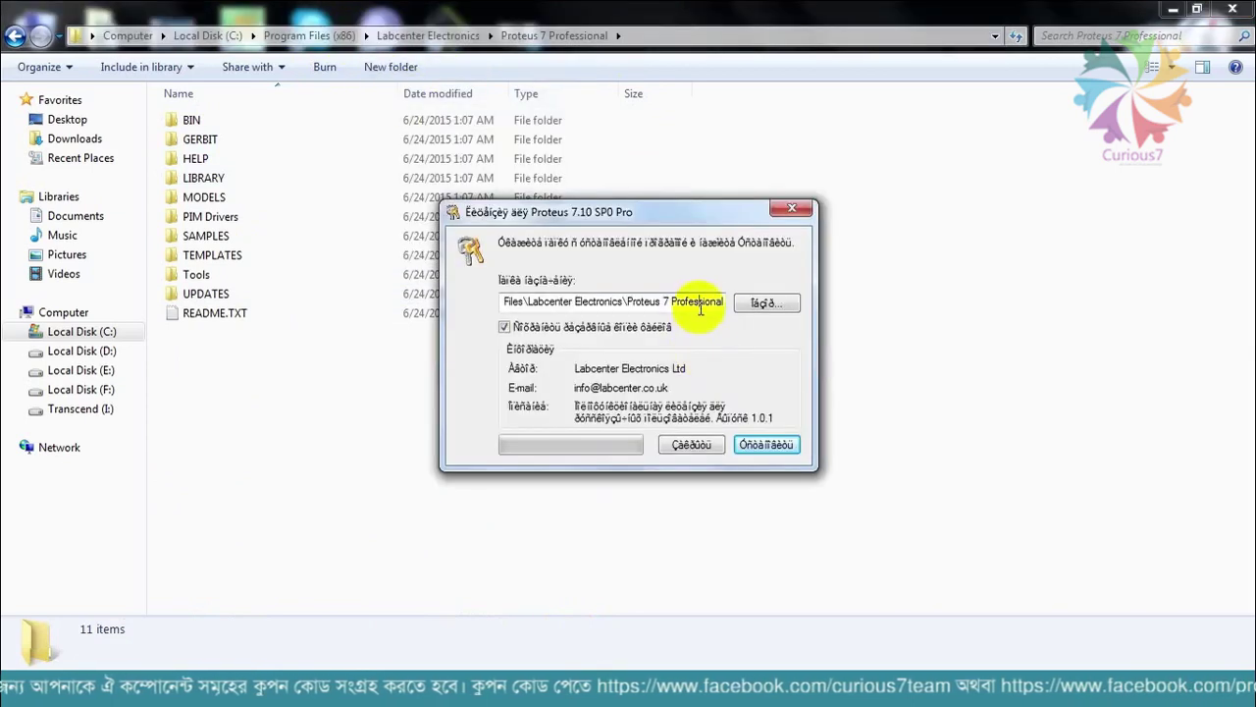
key(ctrl+a)
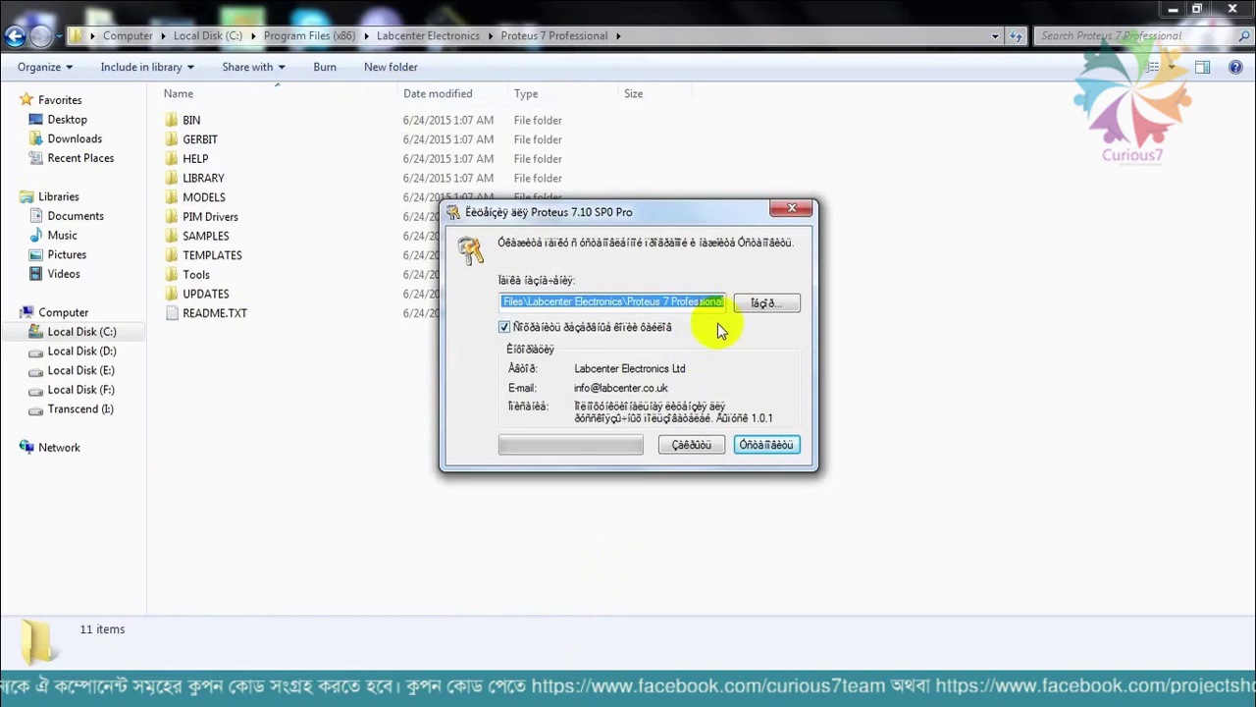
key(BackSpace)
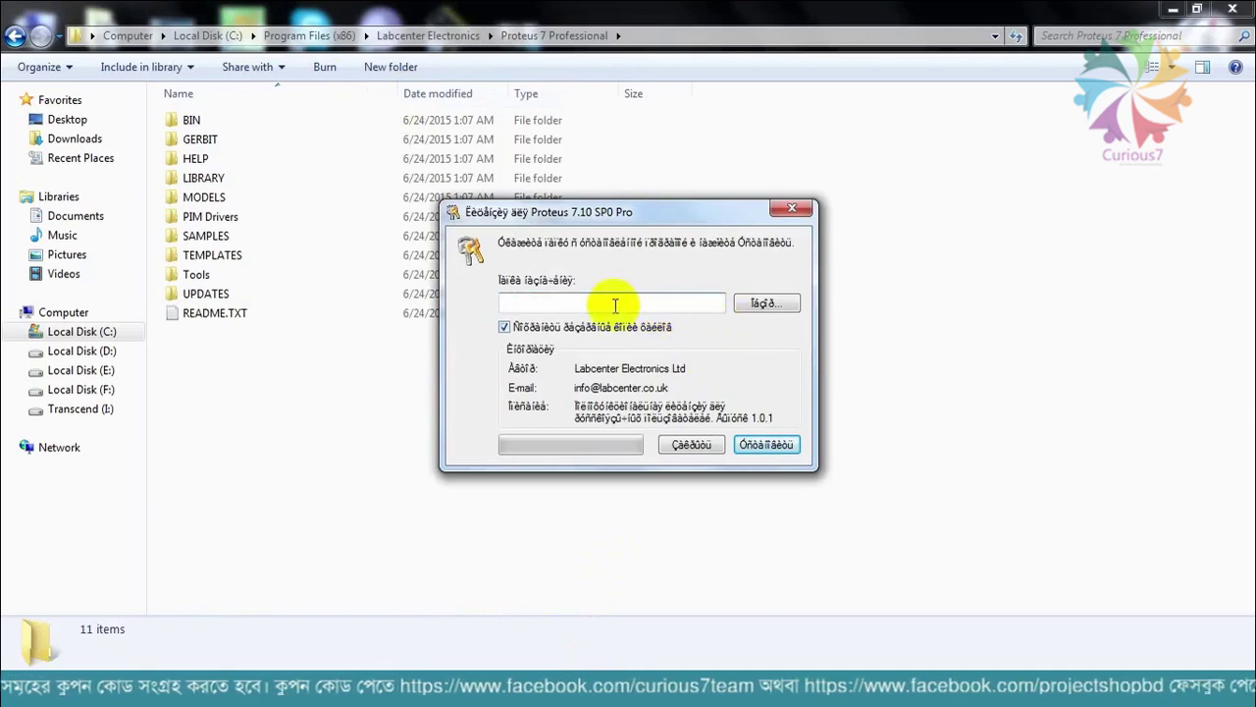
key(ctrl+v)
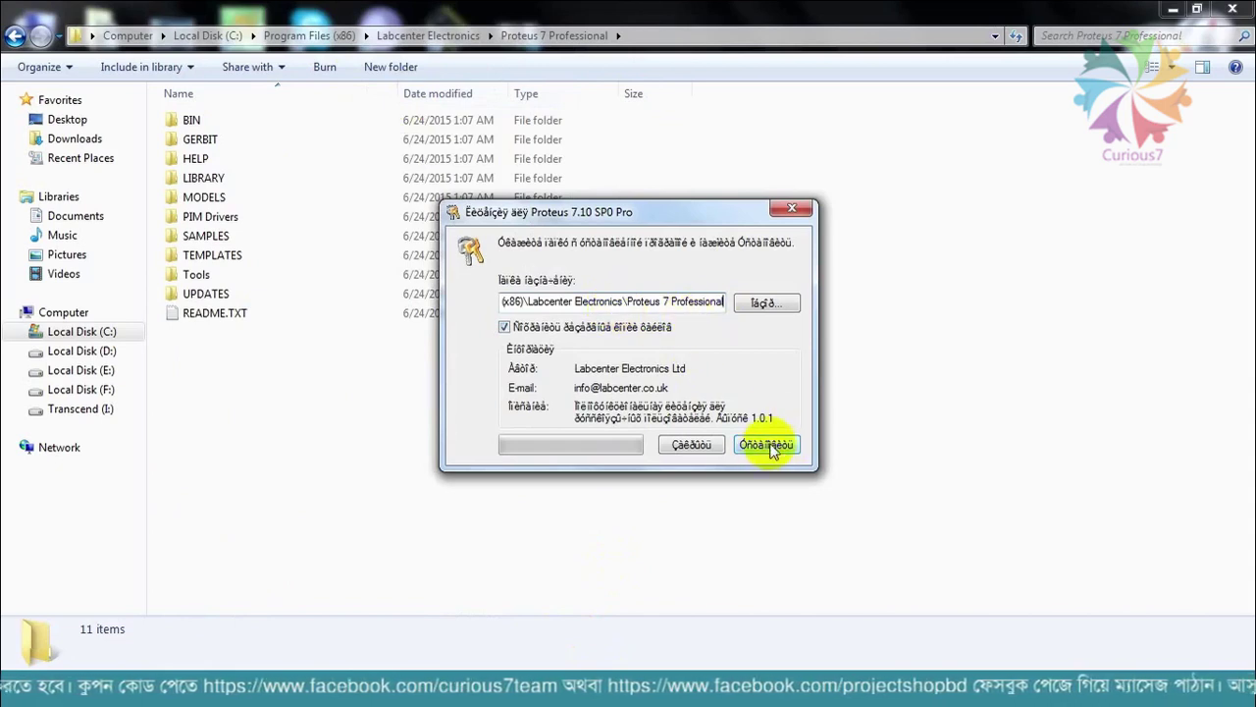
Apply the patch to the chosen folder and close the patcher.
click(771, 444)
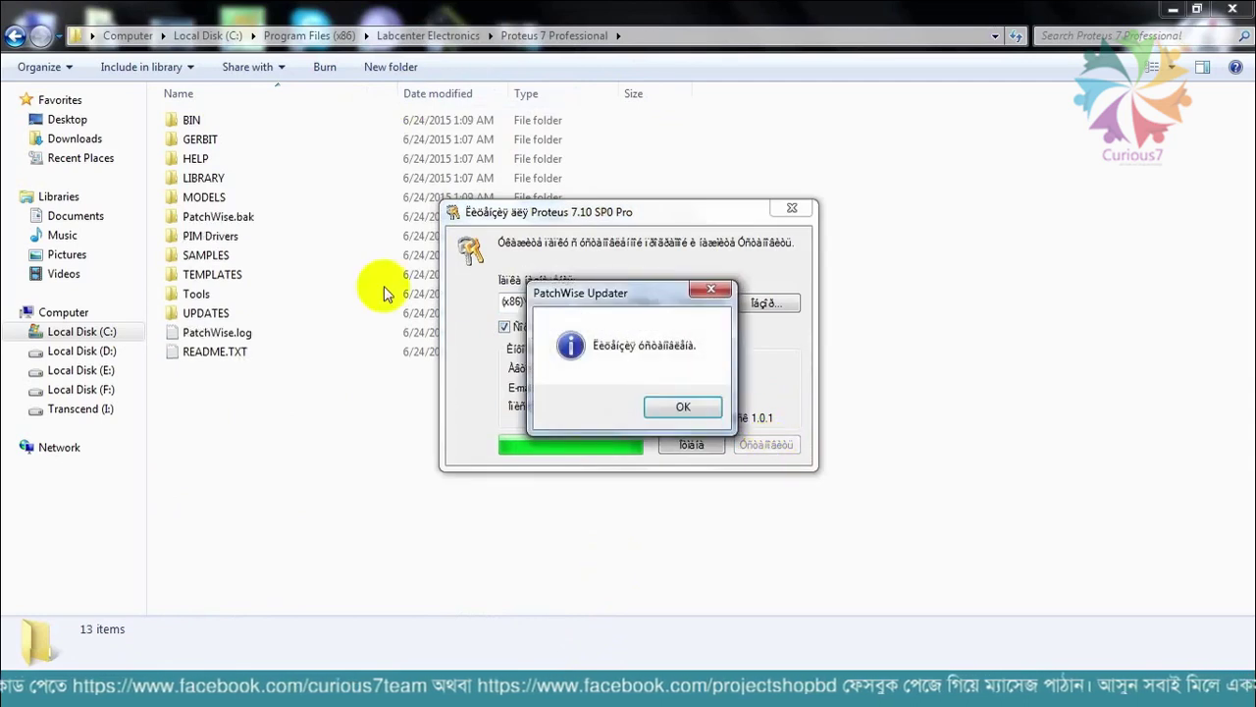
click(682, 410)
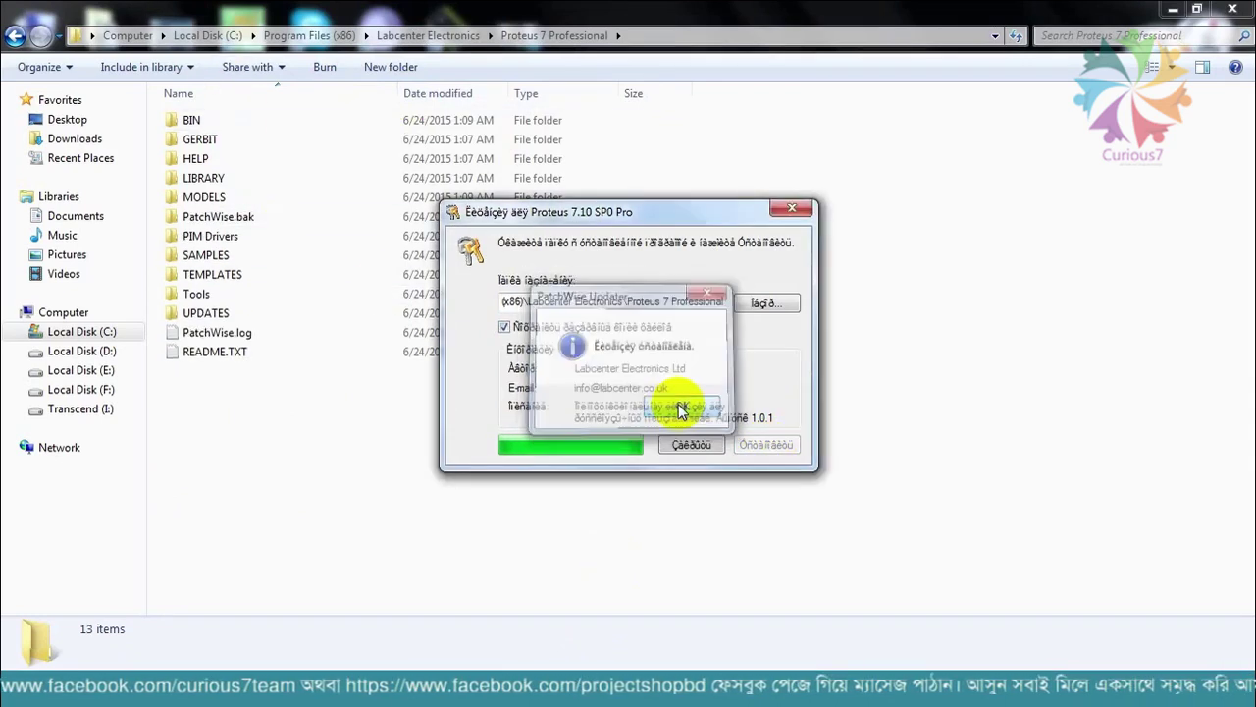
click(793, 210)
Launch ISIS 7 Professional from the Proteus 7 Professional program group and decline the sample designs without being asked again.
click(39, 689)
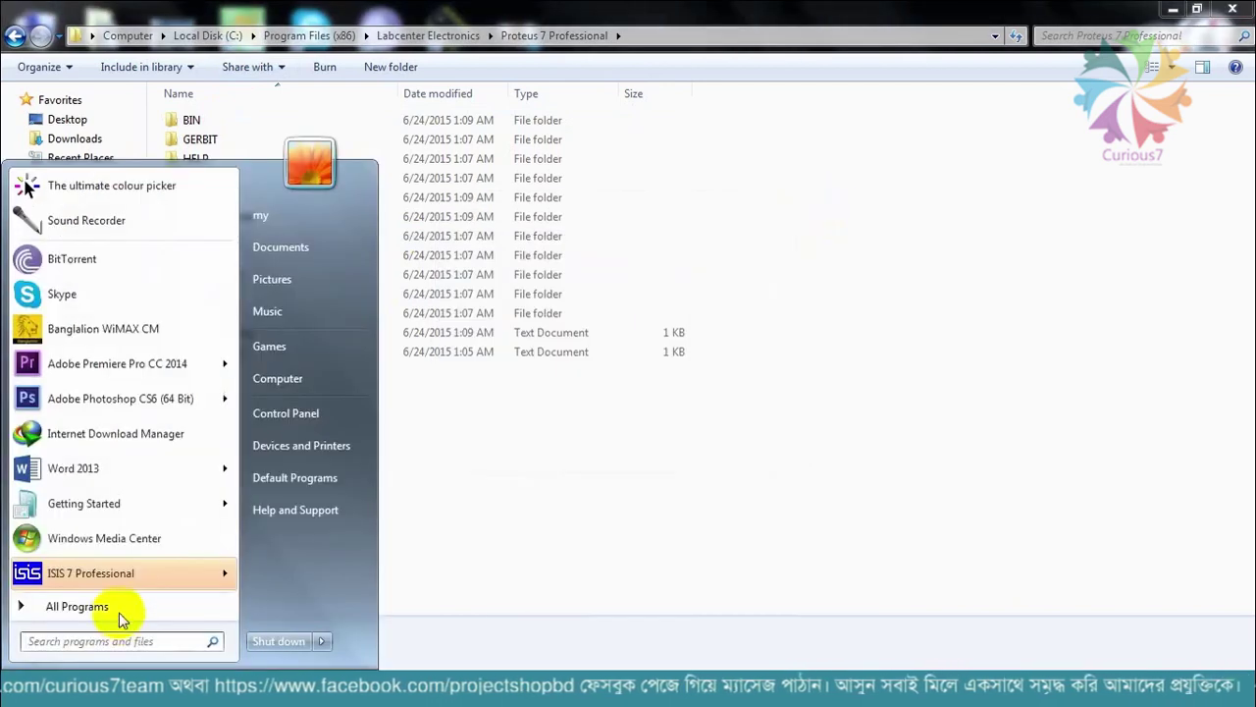
click(78, 606)
click(122, 465)
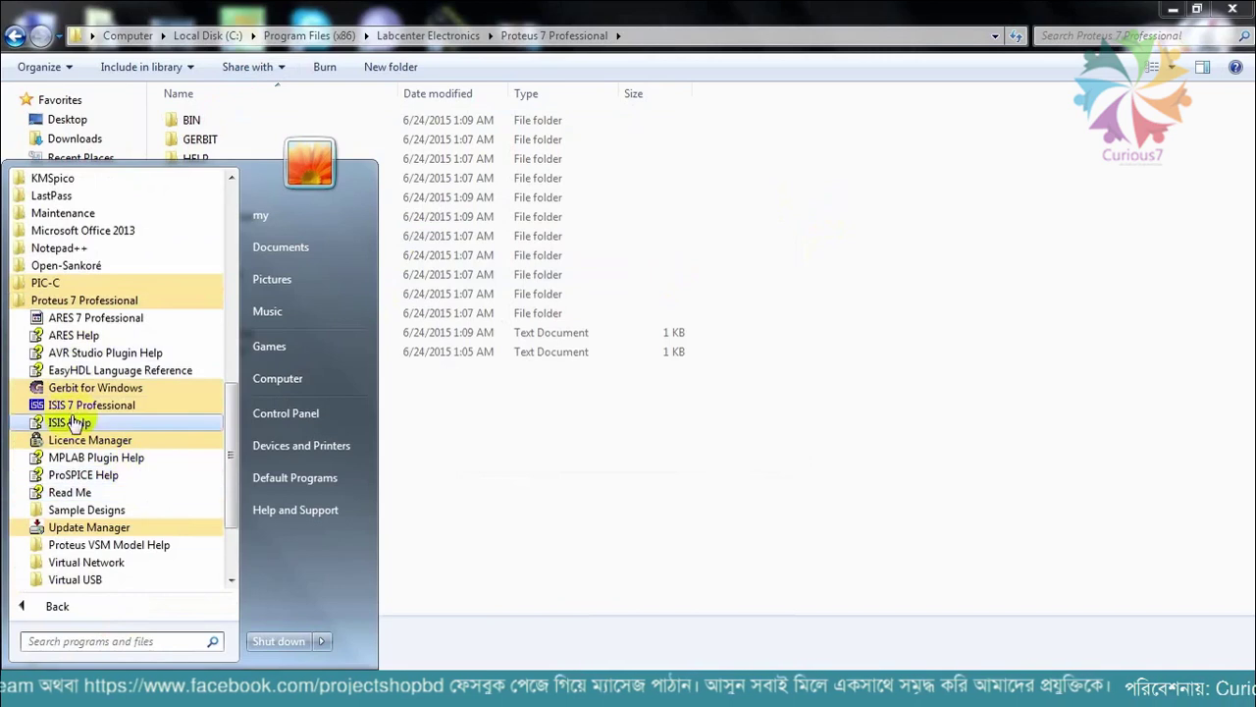
click(126, 406)
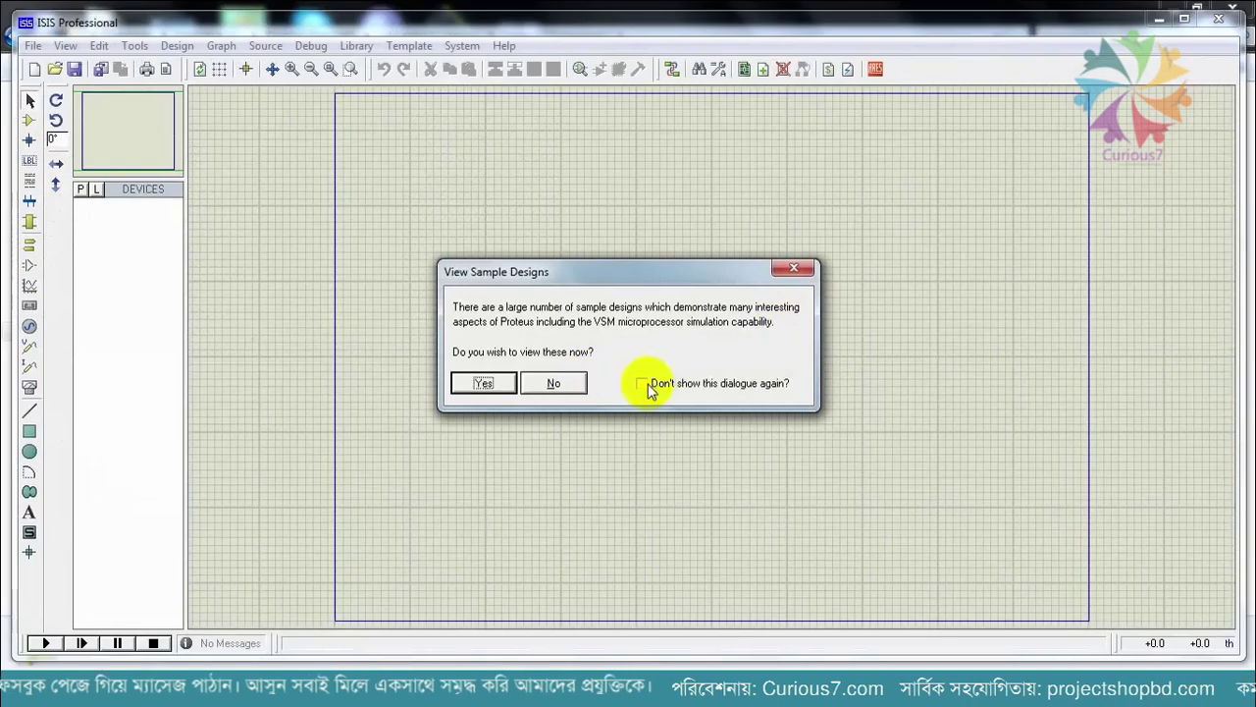
click(642, 383)
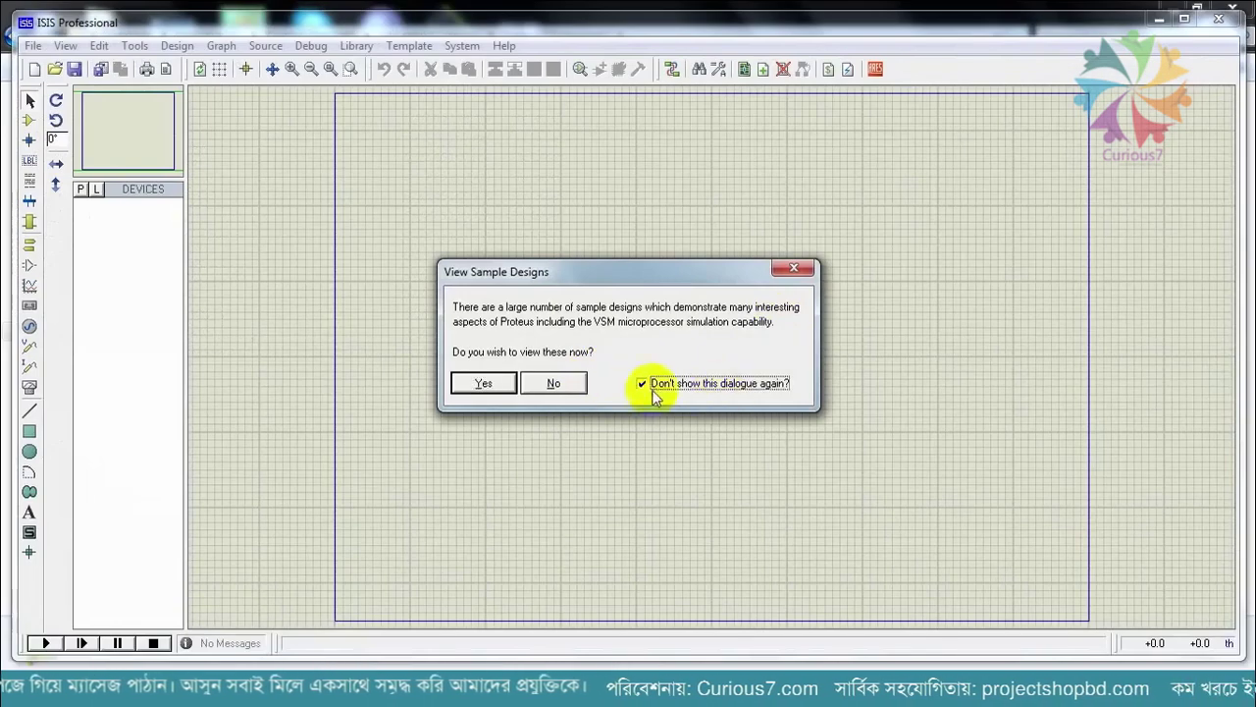
click(556, 384)
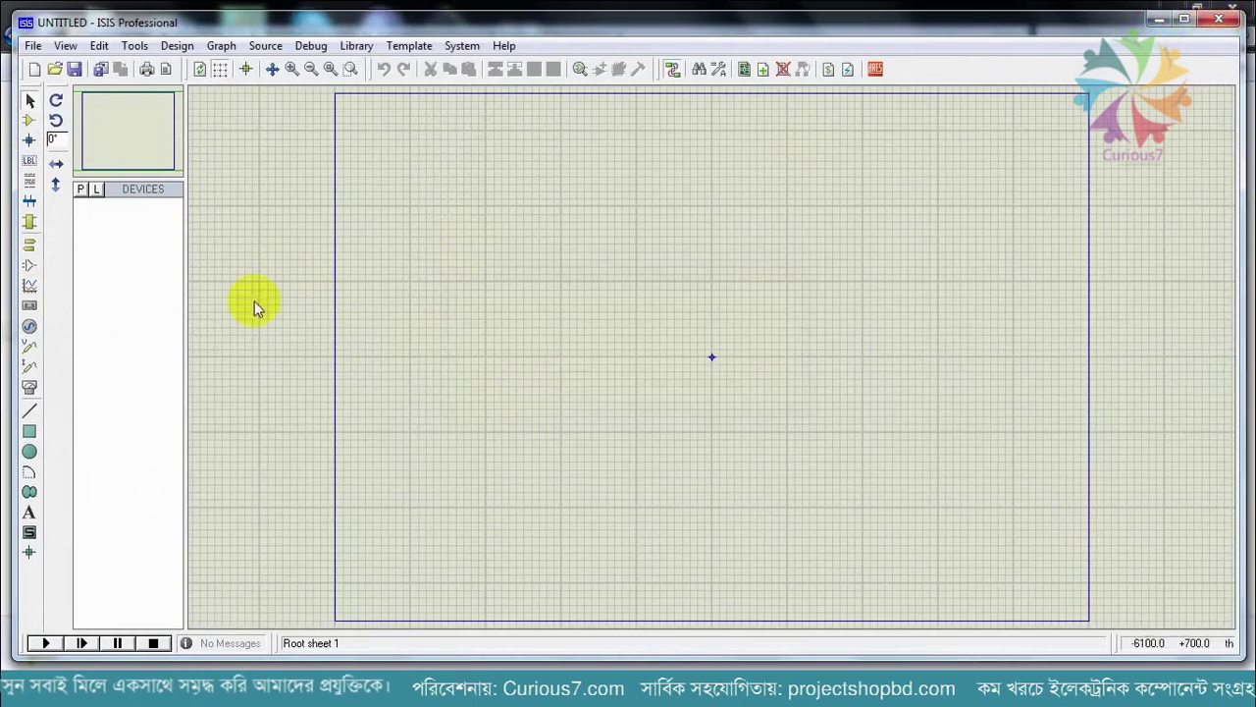
Close ISIS Professional and clear the Proteus 7 Professional and Medicine folder windows from the desktop.
click(1209, 21)
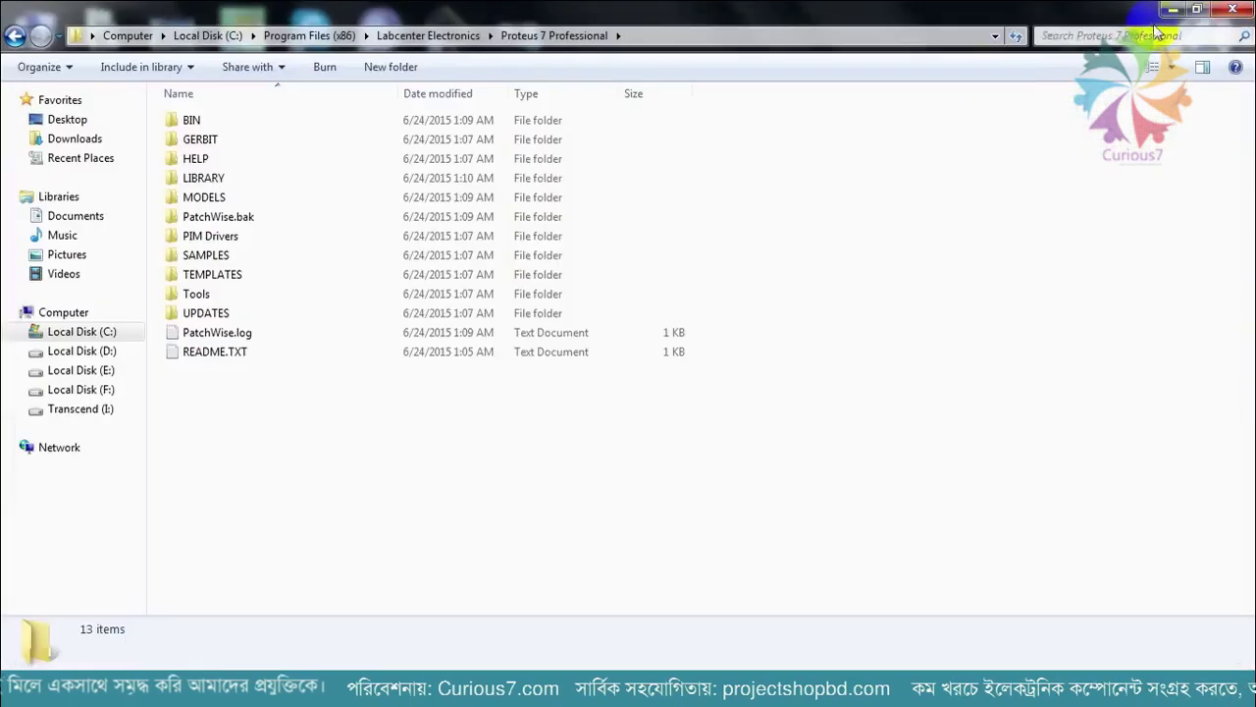
click(1175, 11)
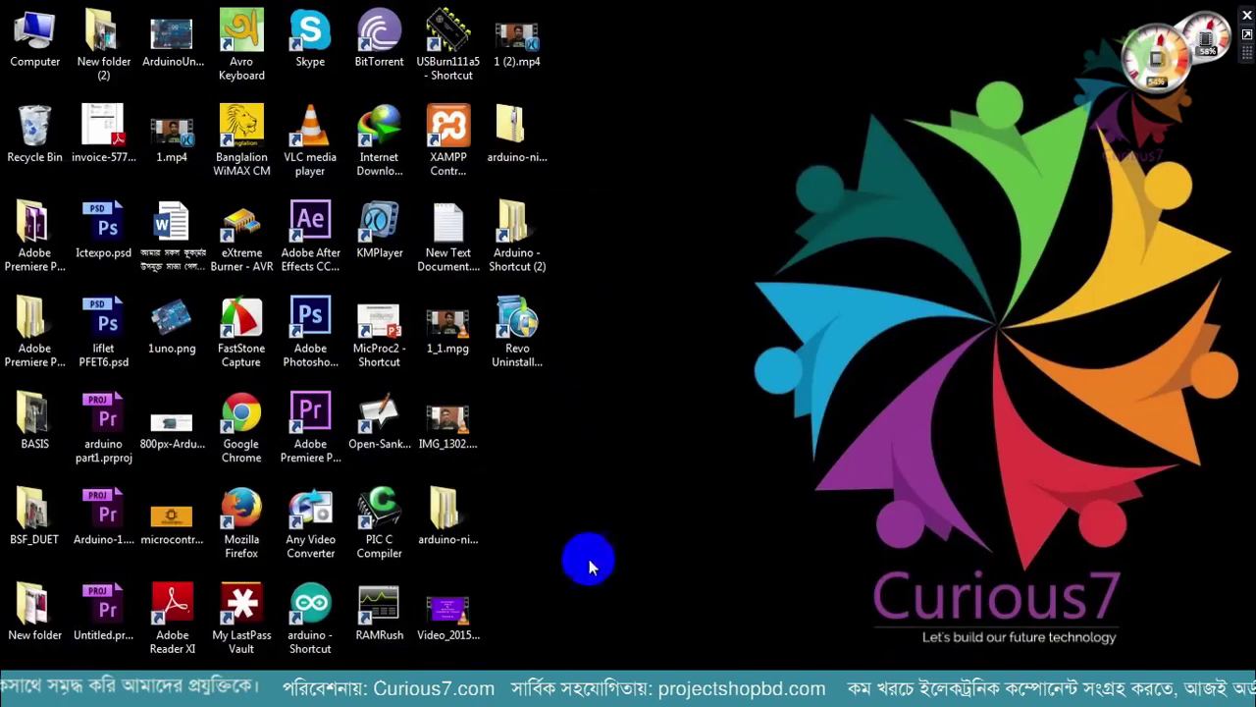
mouse_move(223, 687)
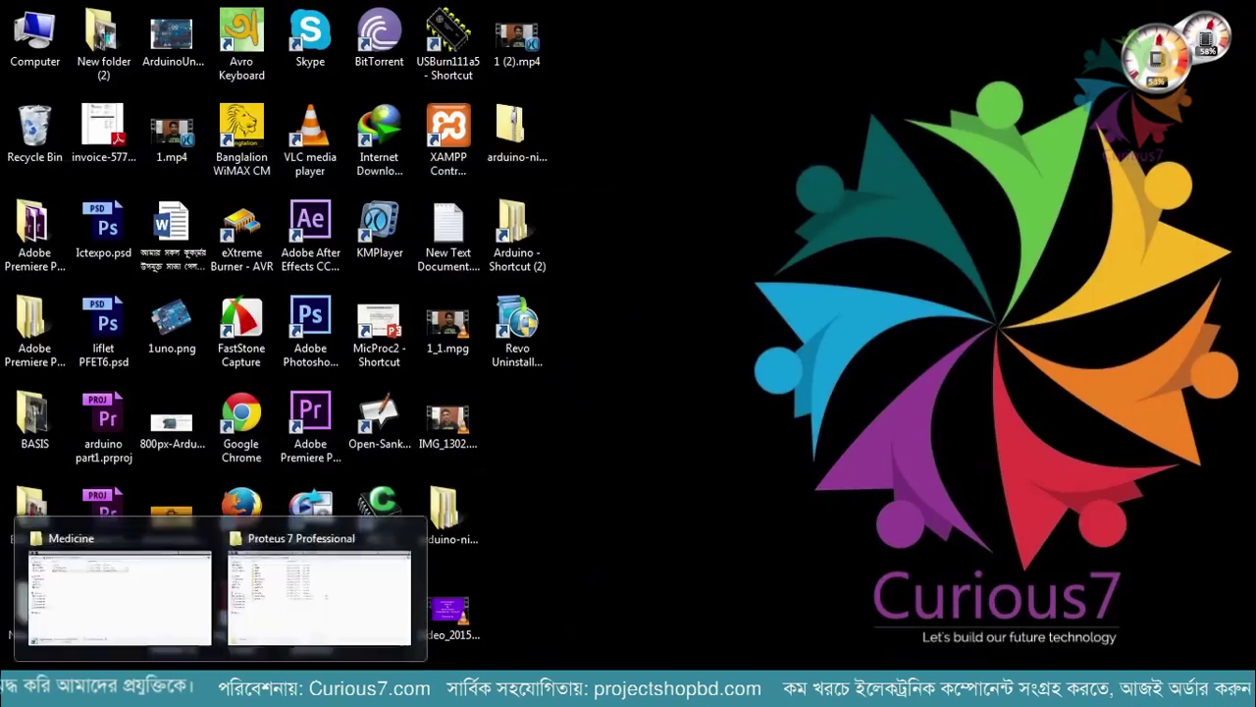
click(125, 598)
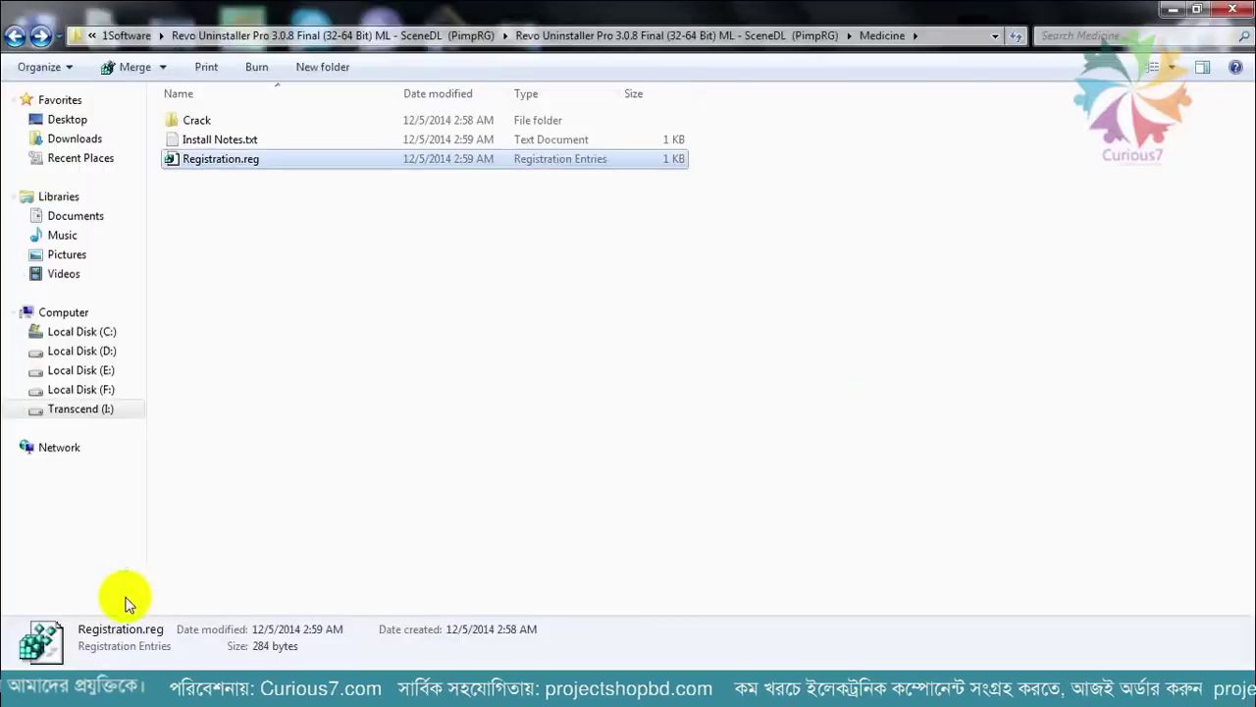
click(1233, 9)
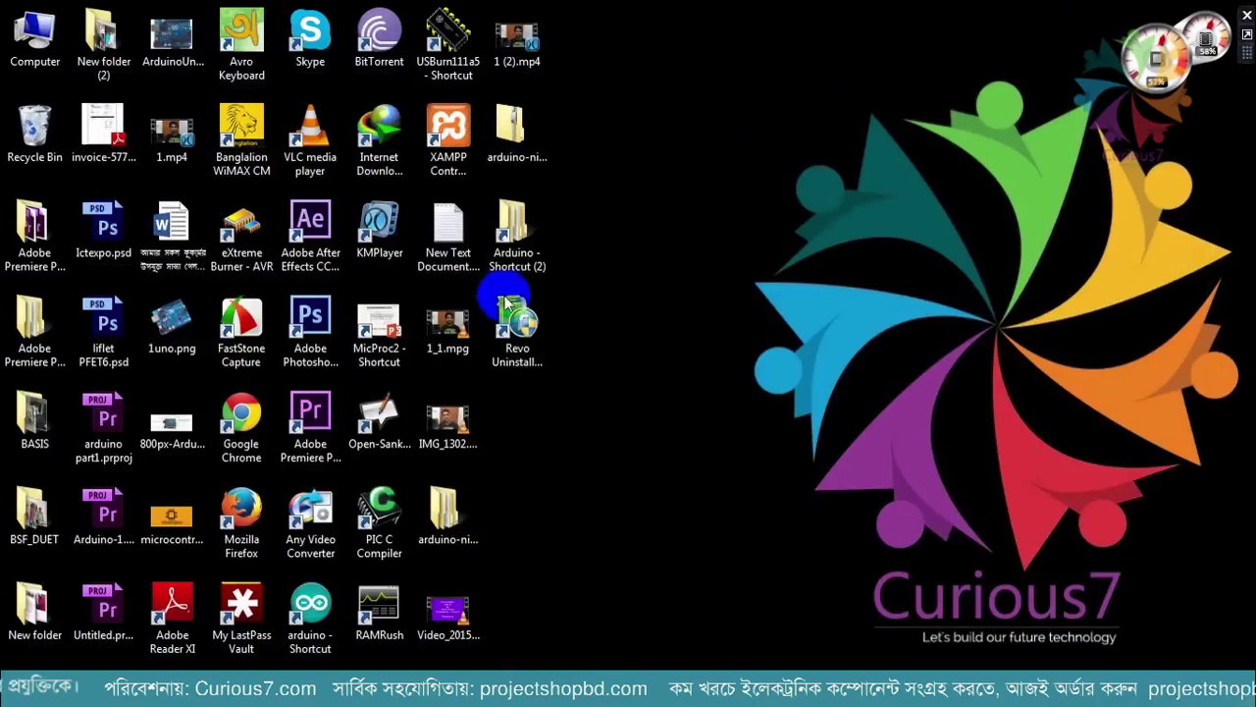
Browse through the Arduino folder shortcut and soft folder to arduino-nightly-windows\arduino-nightly, locate arduino.exe, and clear the folder window from the desktop.
double_click(534, 238)
double_click(218, 126)
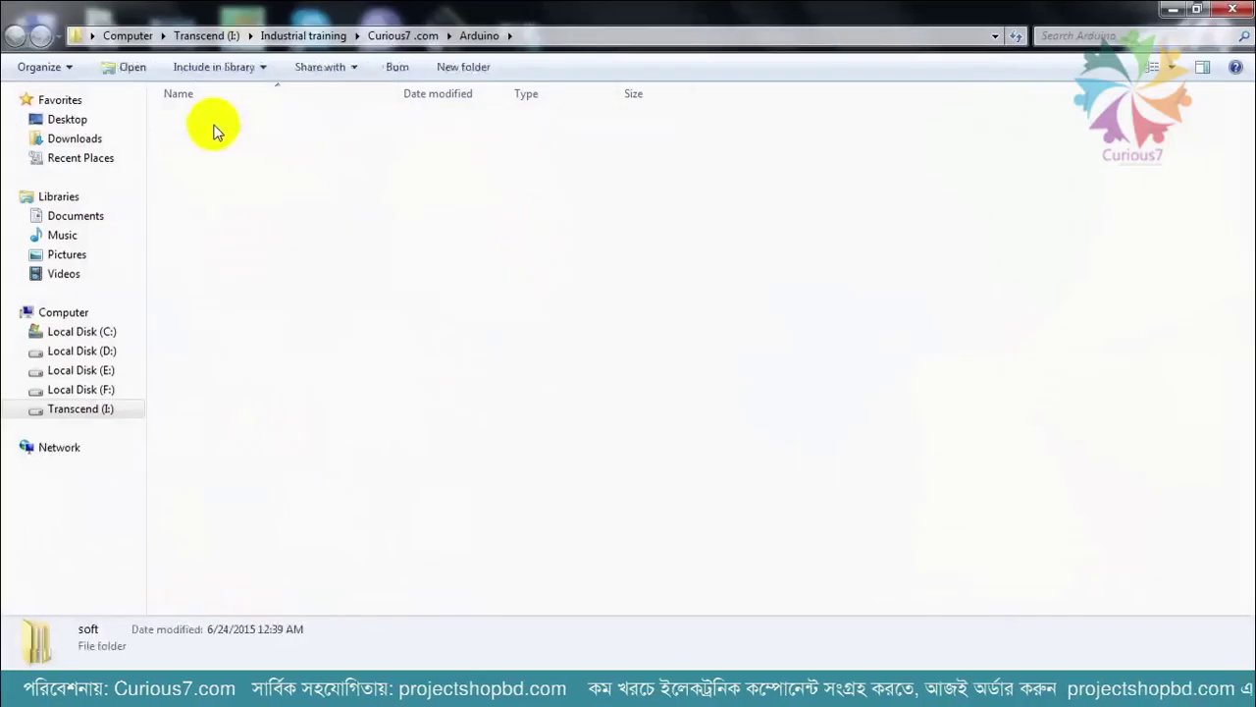
double_click(208, 120)
click(216, 127)
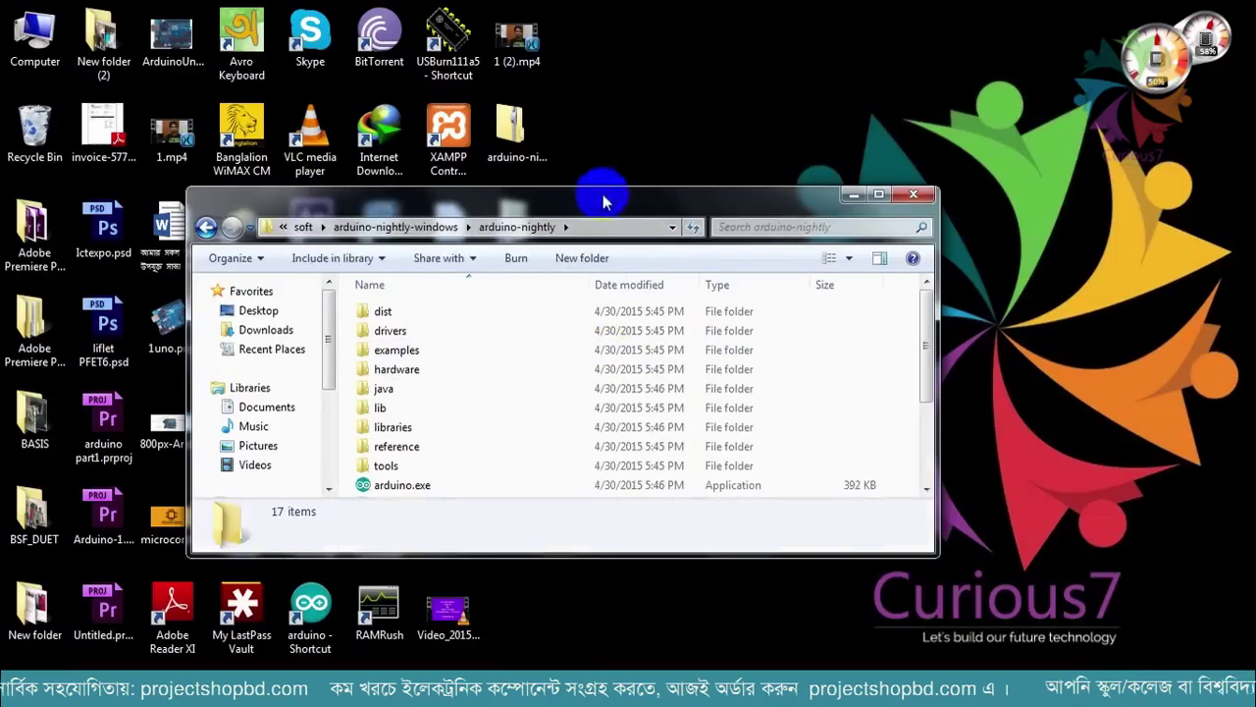
double_click(604, 203)
click(230, 294)
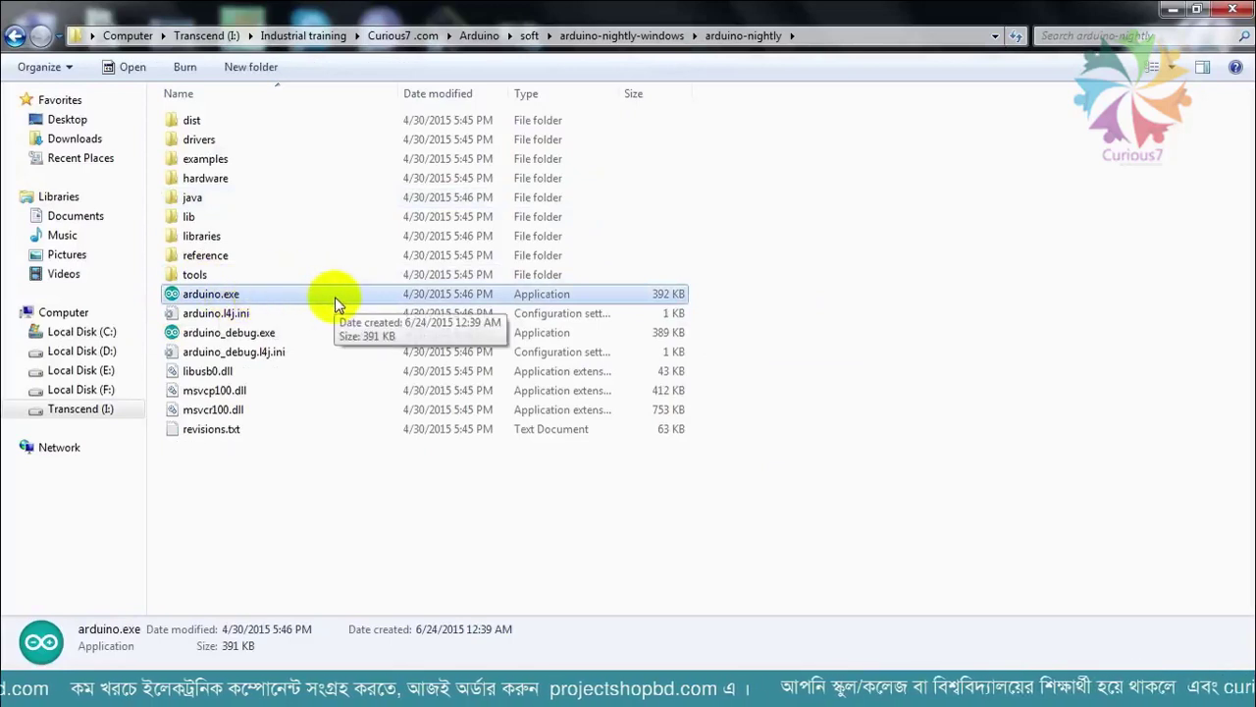
click(919, 271)
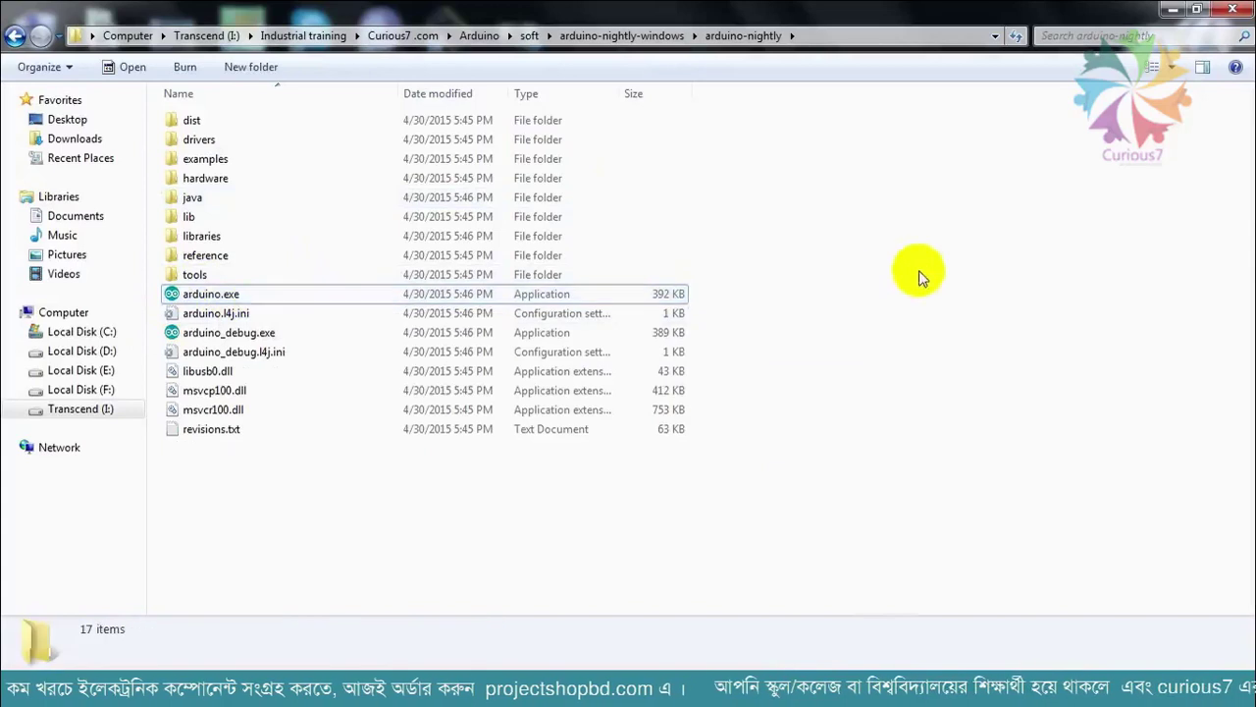
click(1167, 10)
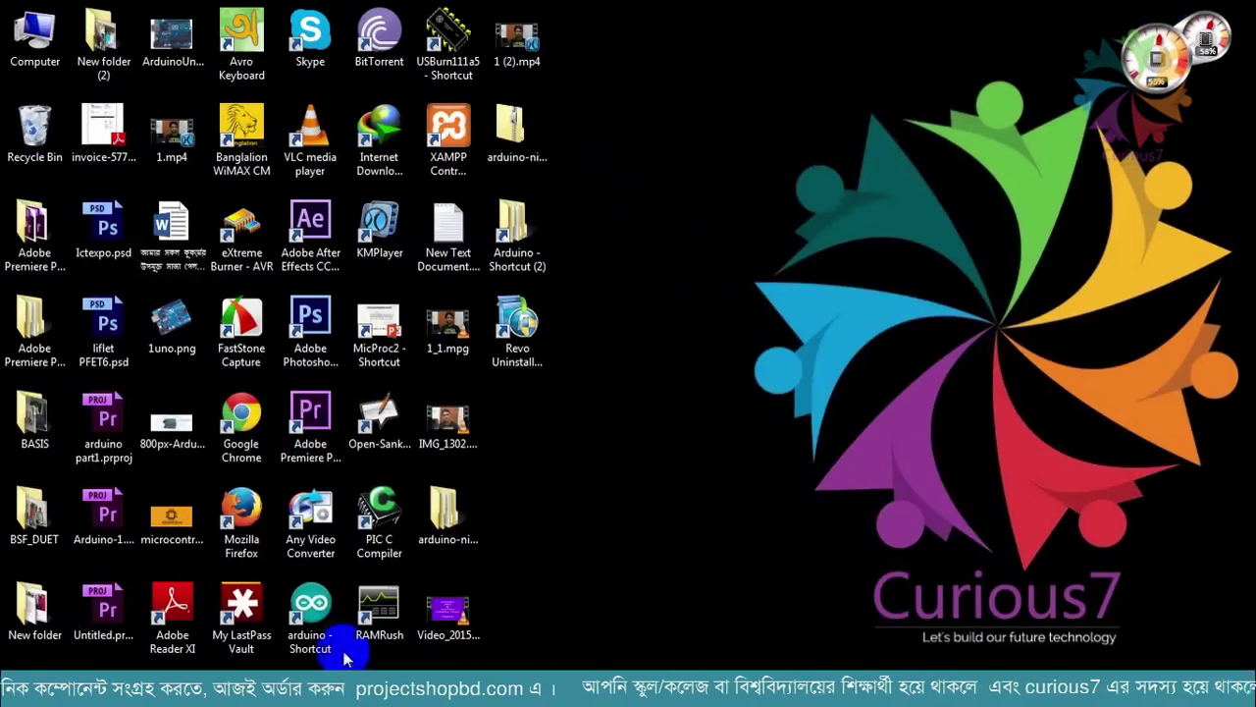
Launch the Arduino IDE from its desktop shortcut and maximize the sketch window.
click(319, 596)
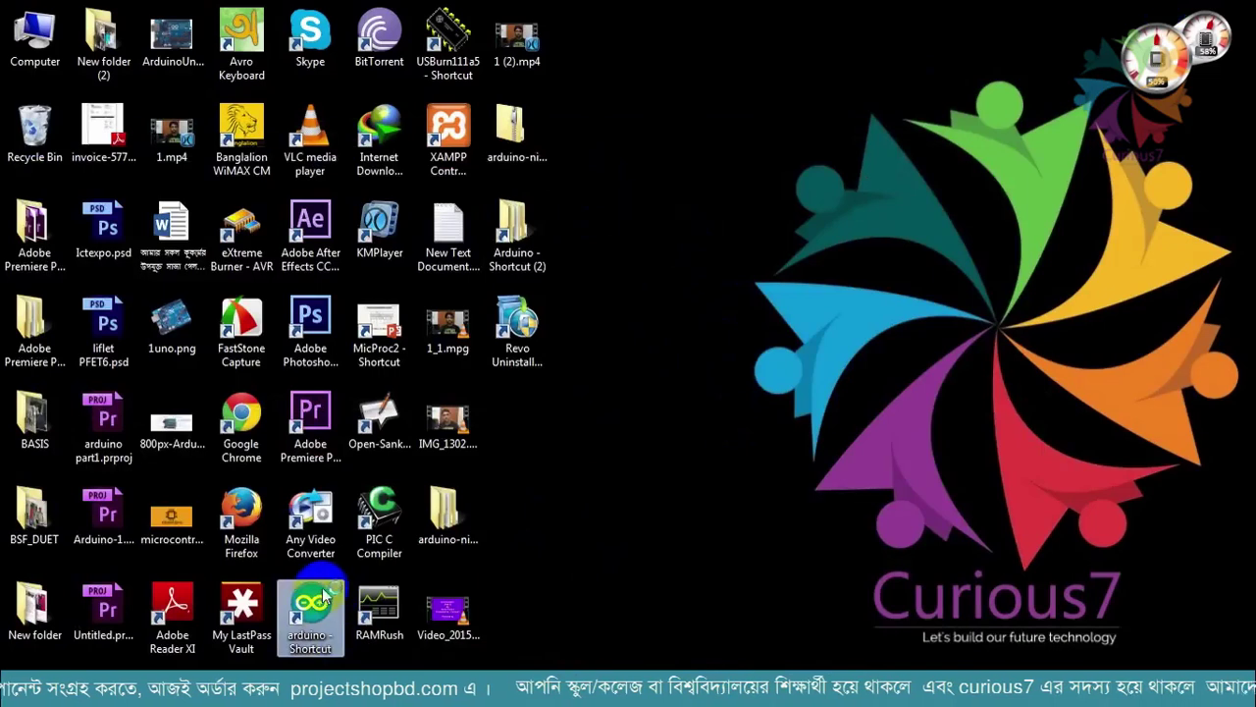
double_click(324, 596)
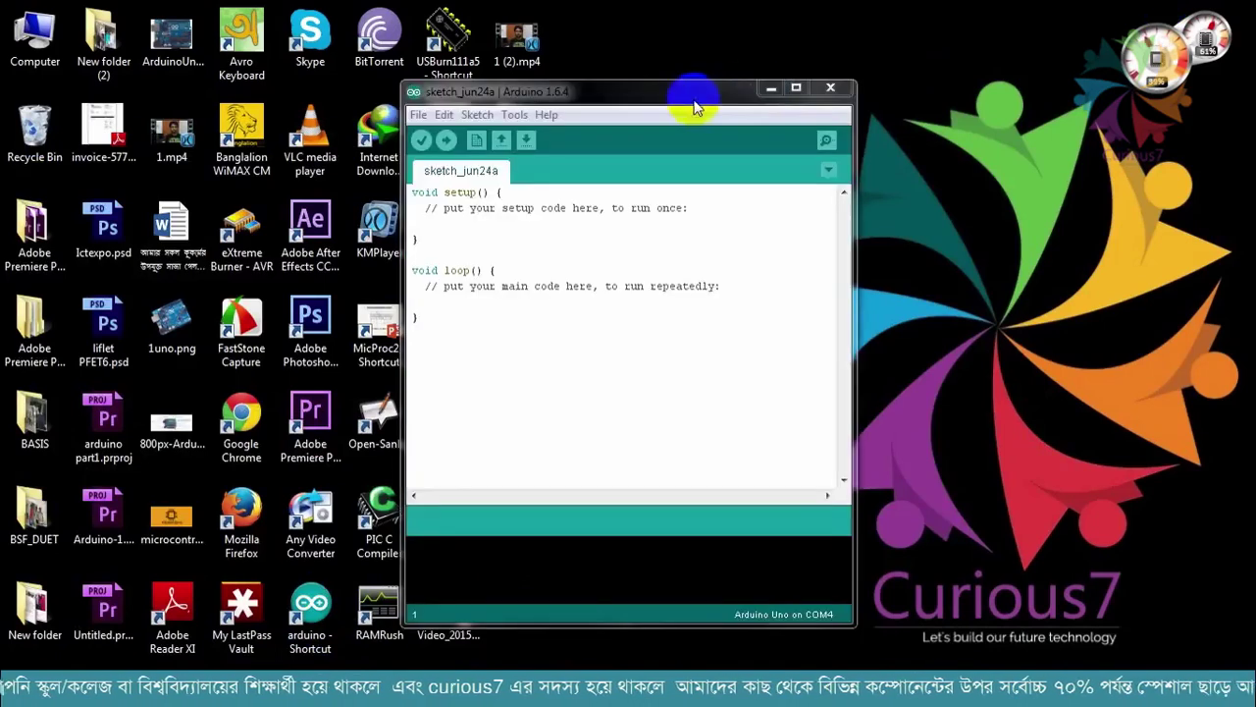
double_click(697, 98)
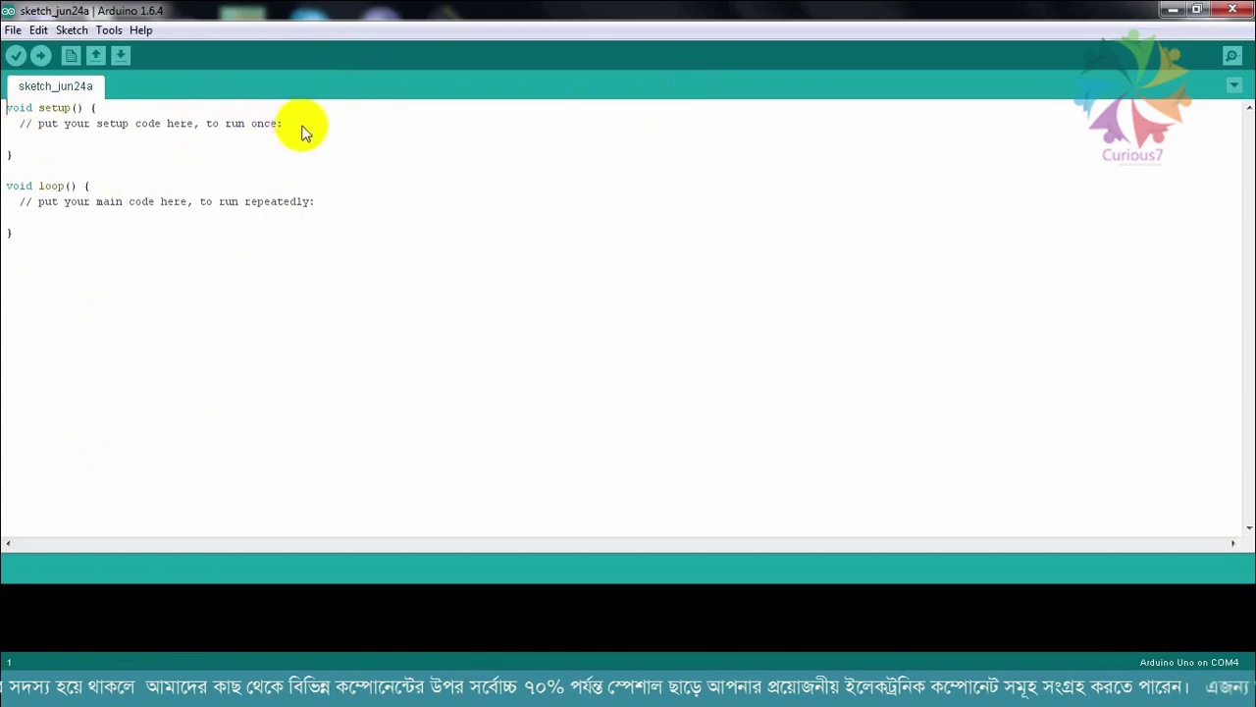
drag(303, 132, 16, 134)
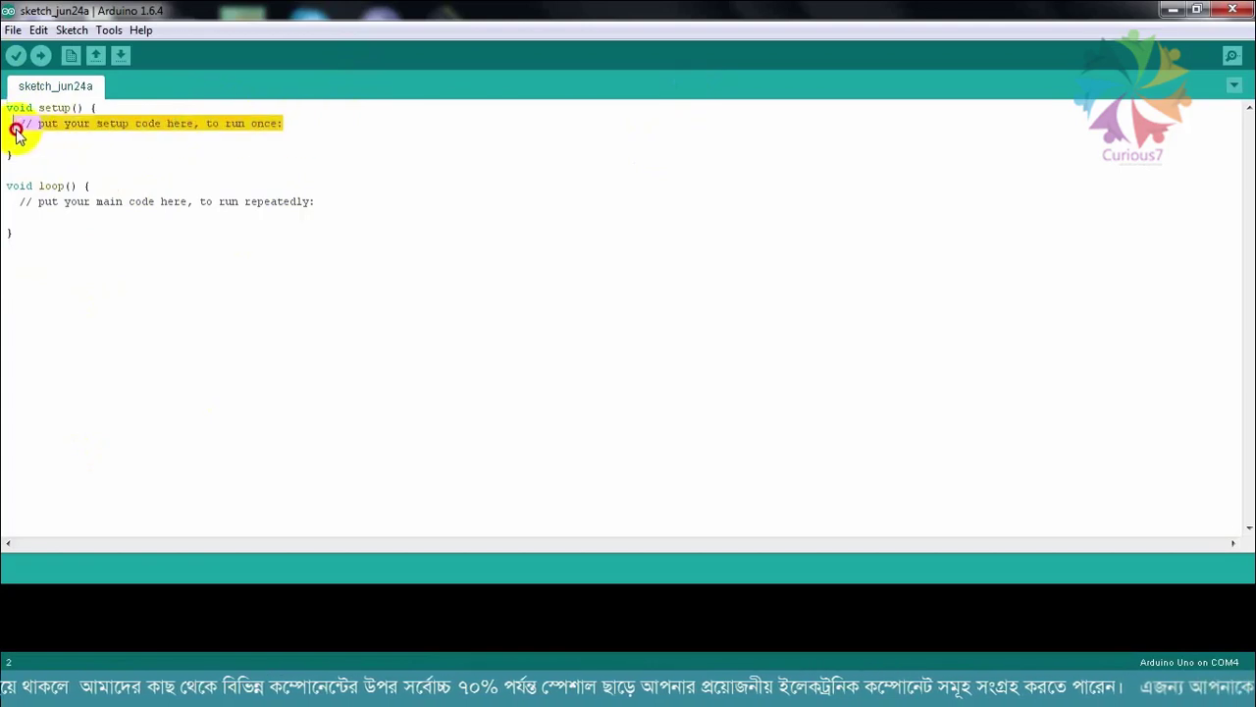
click(37, 144)
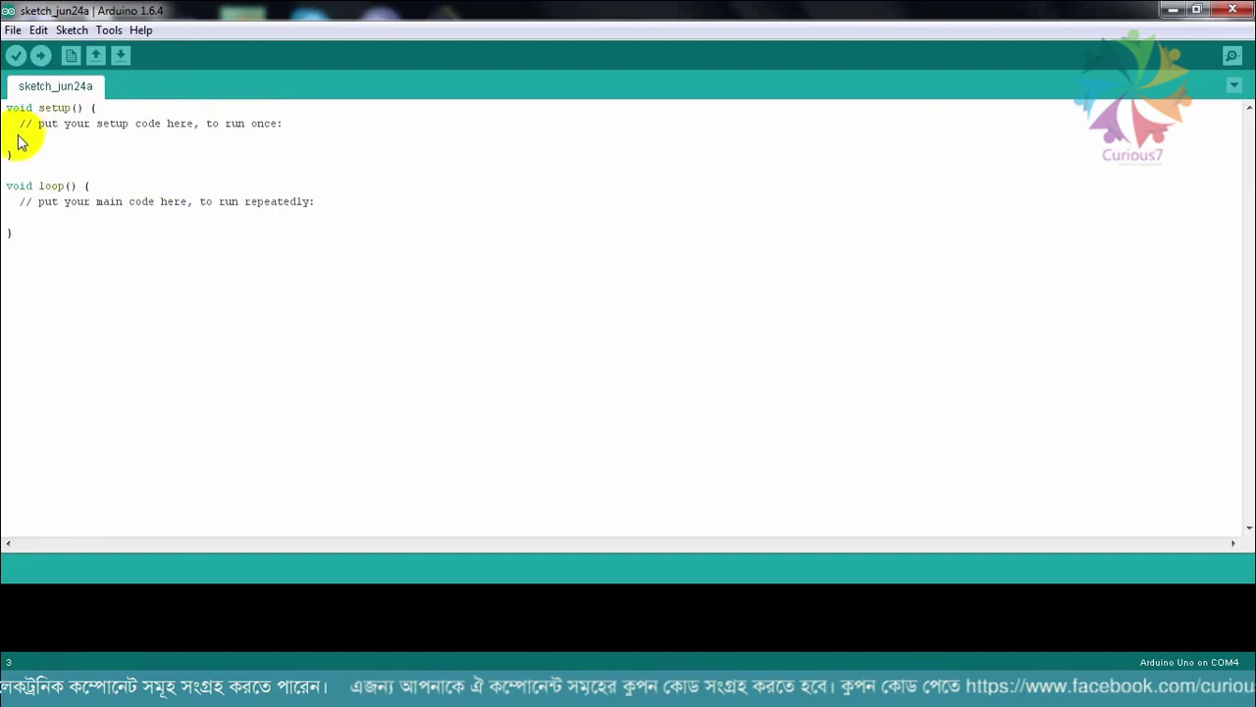
drag(15, 123, 339, 118)
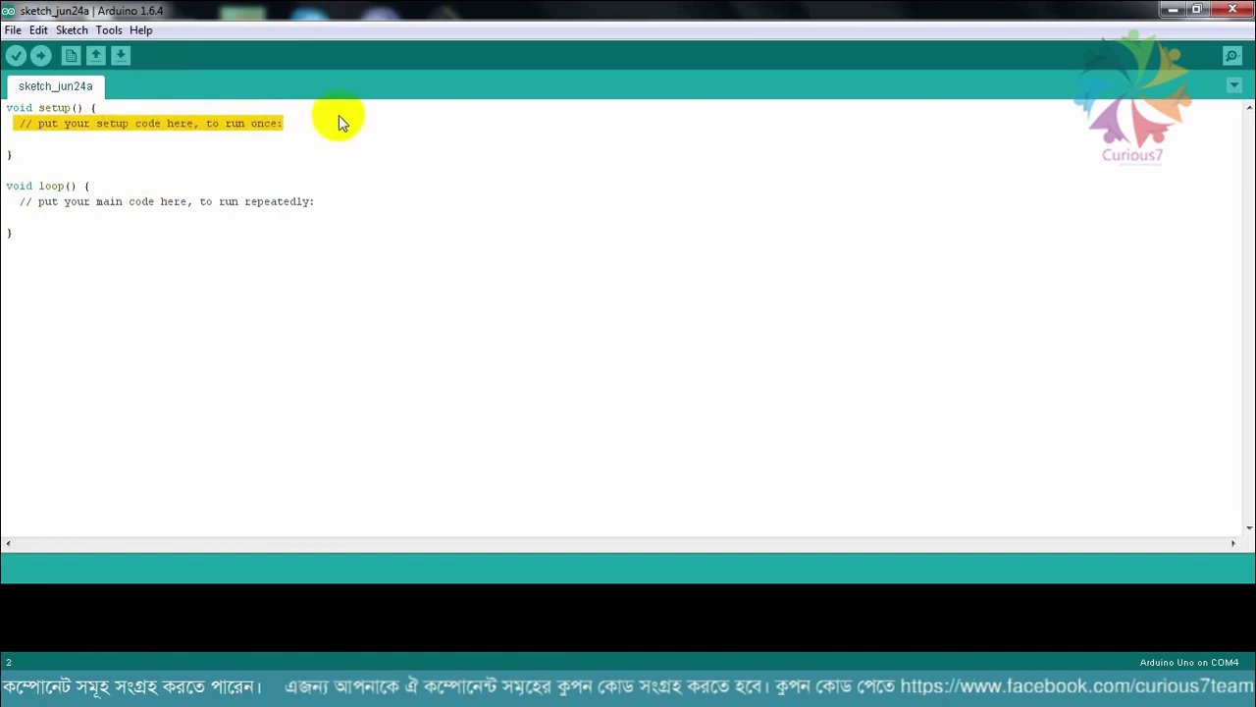
click(331, 172)
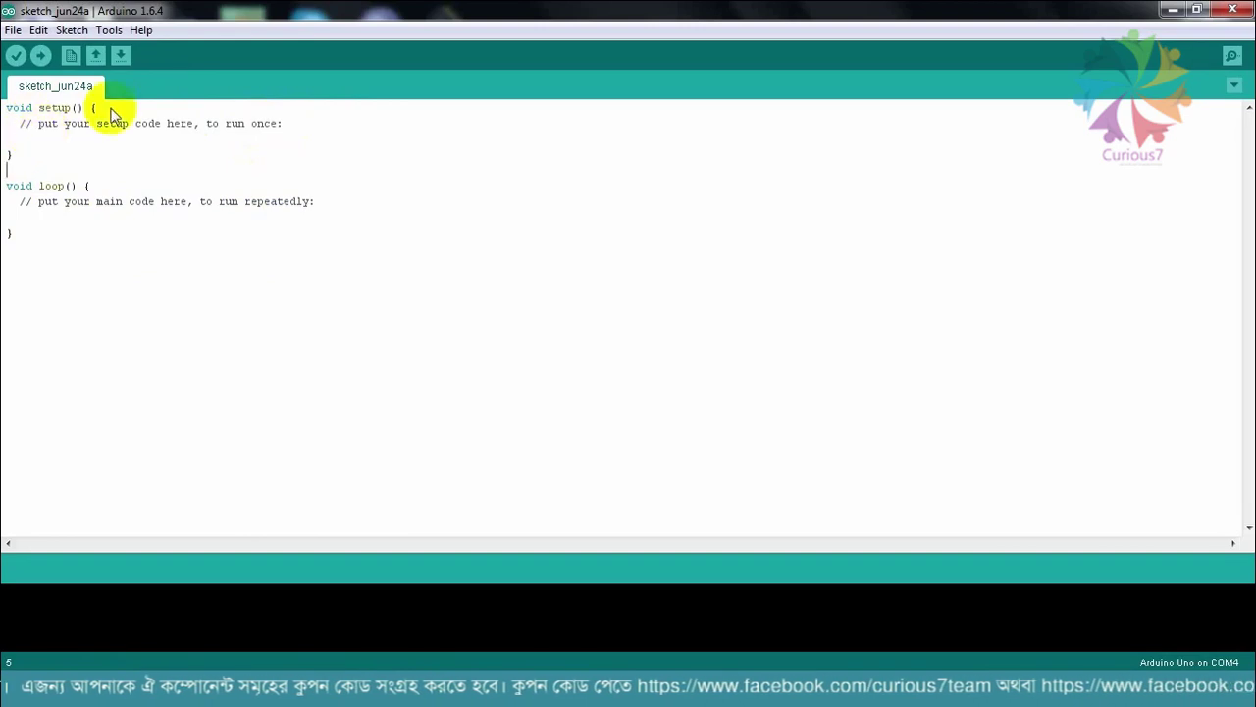
Delete the placeholder comments from the setup() and loop() functions.
drag(292, 124, 20, 128)
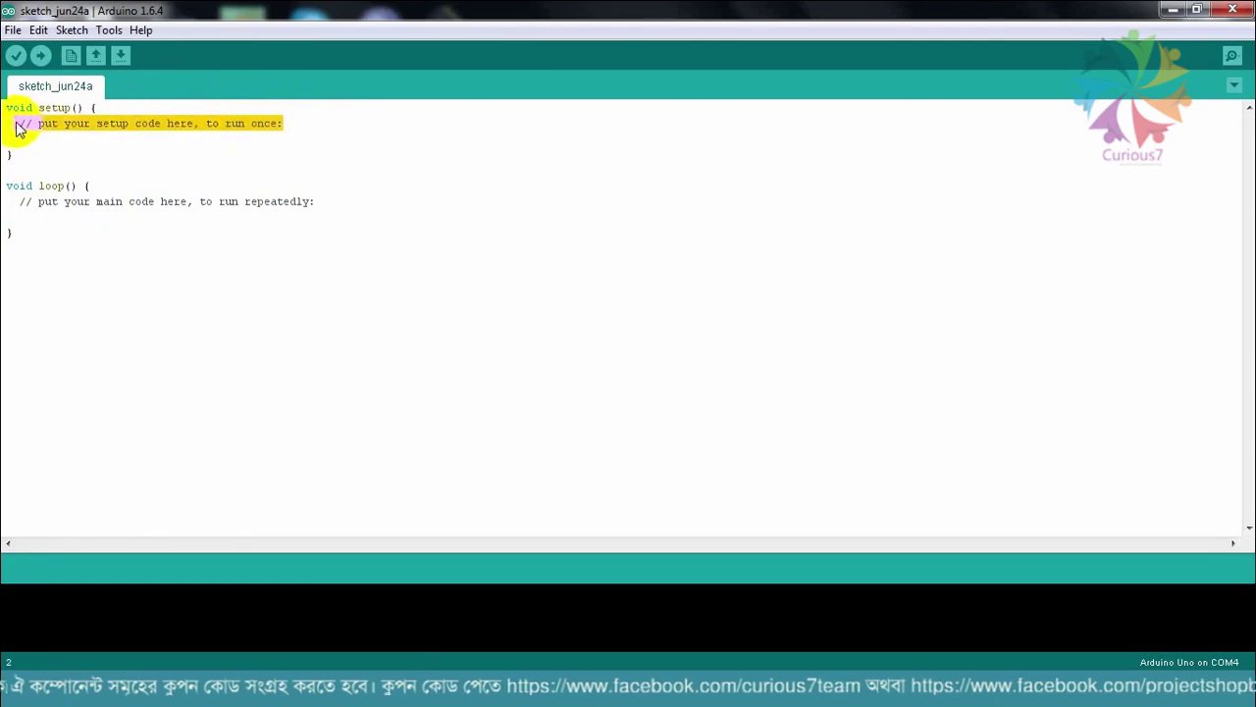
key(BackSpace)
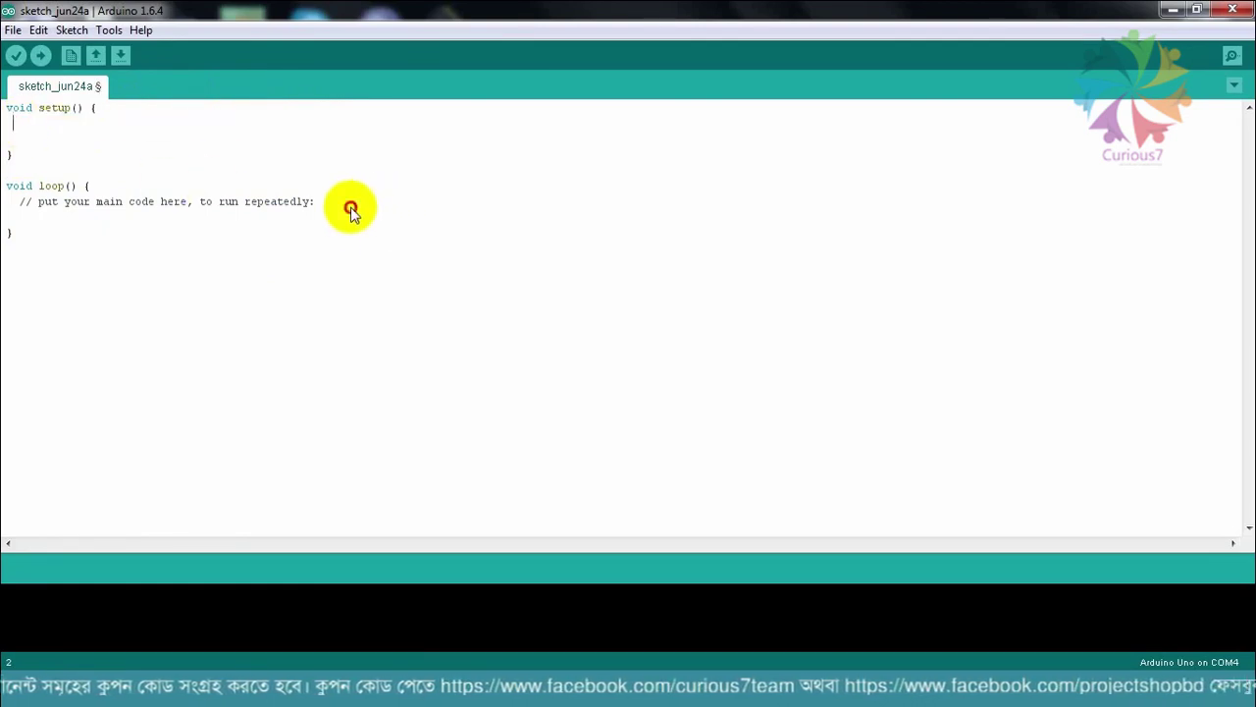
drag(351, 211, 12, 214)
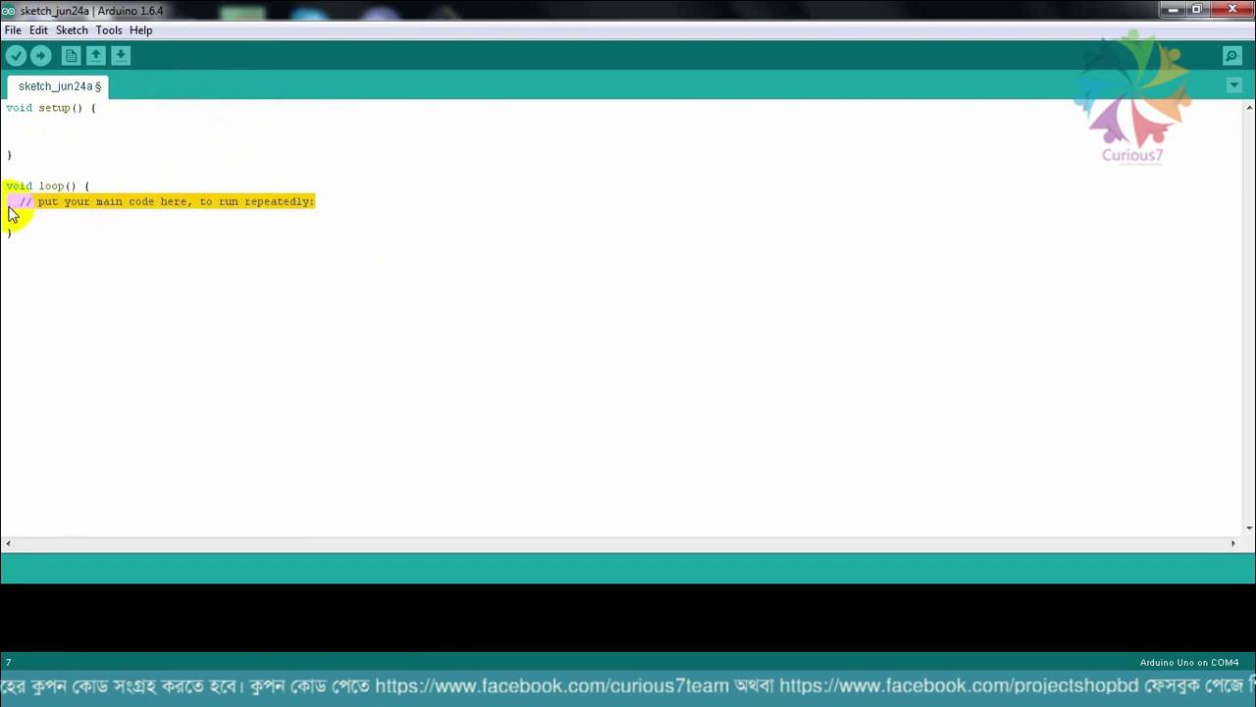
key(BackSpace)
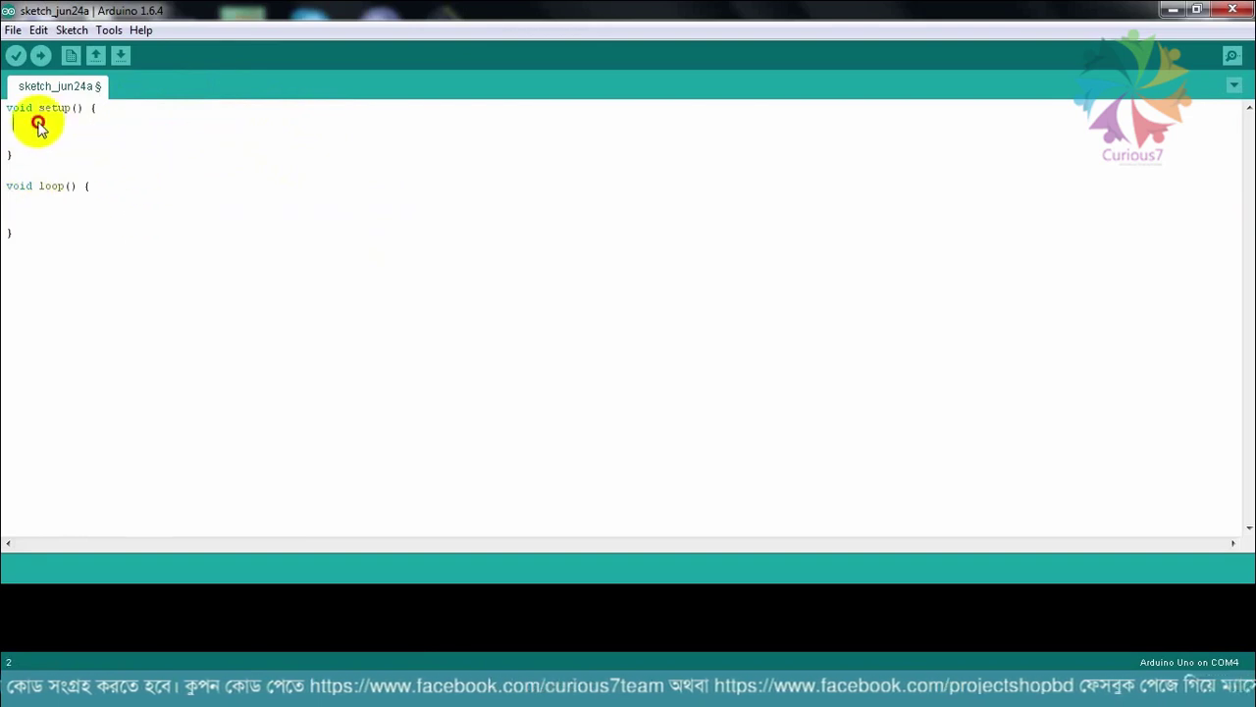
click(15, 138)
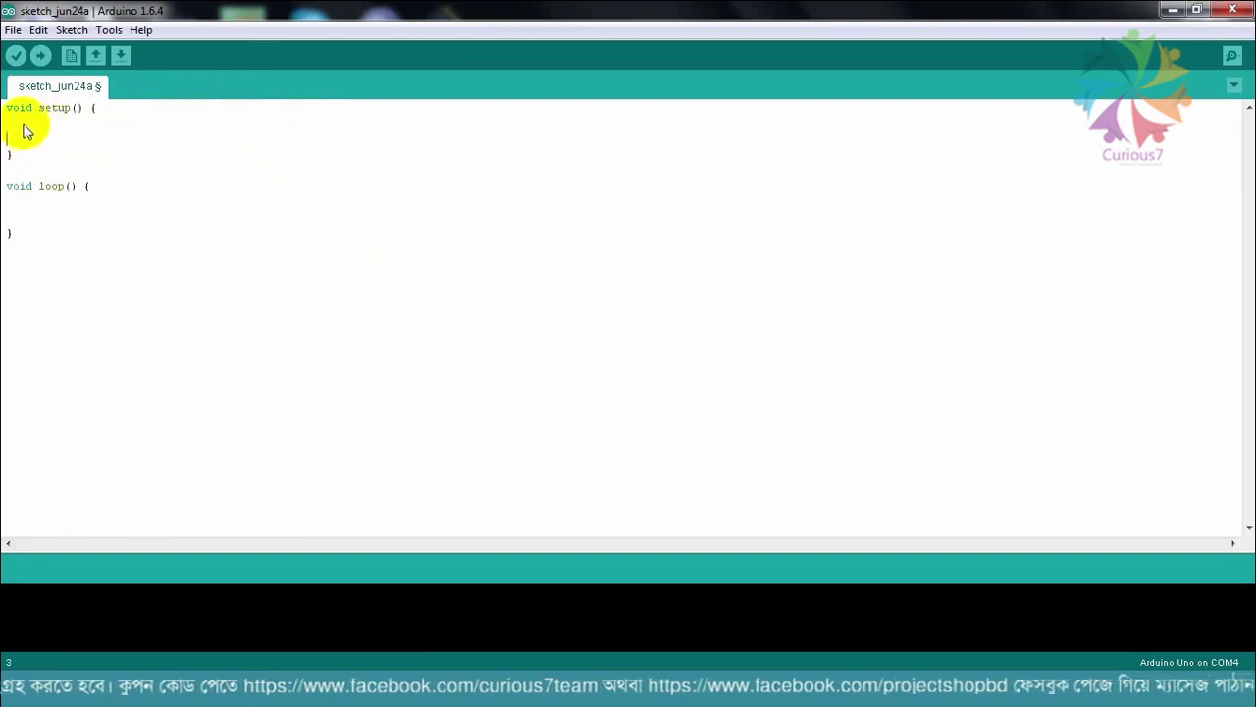
click(23, 124)
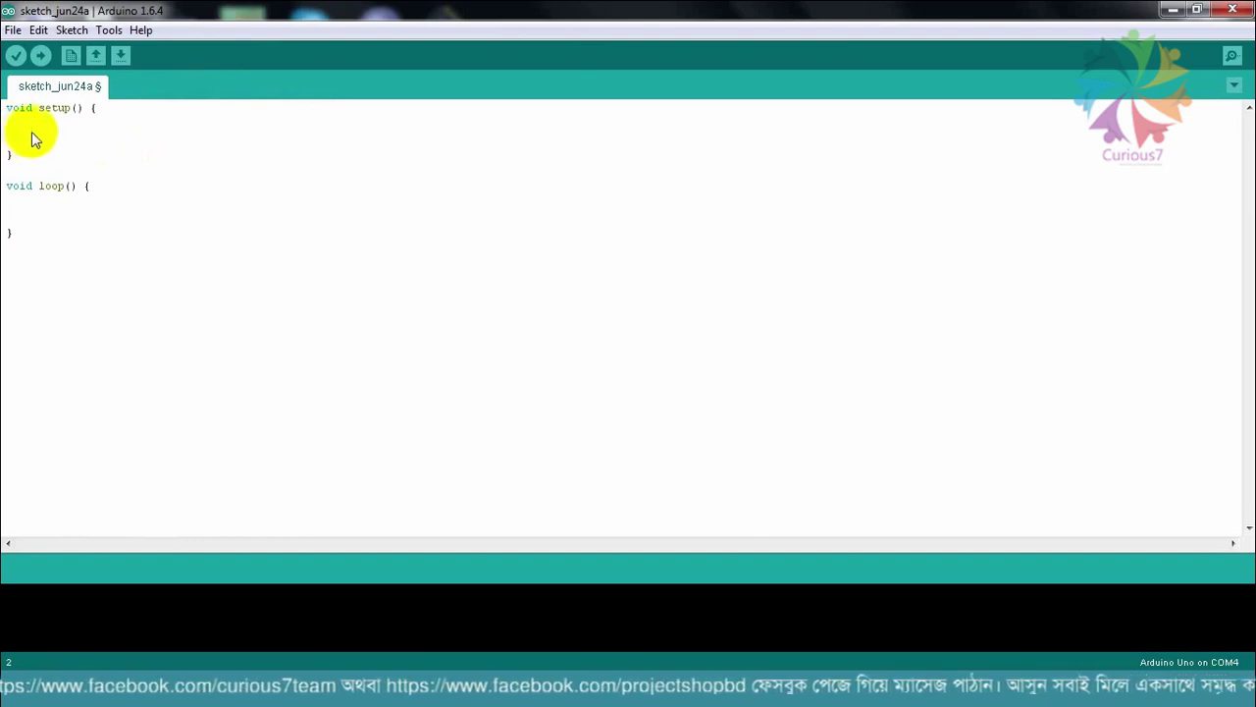
Insert blank lines above setup() and declare the variable there with "int led = 13;".
click(10, 111)
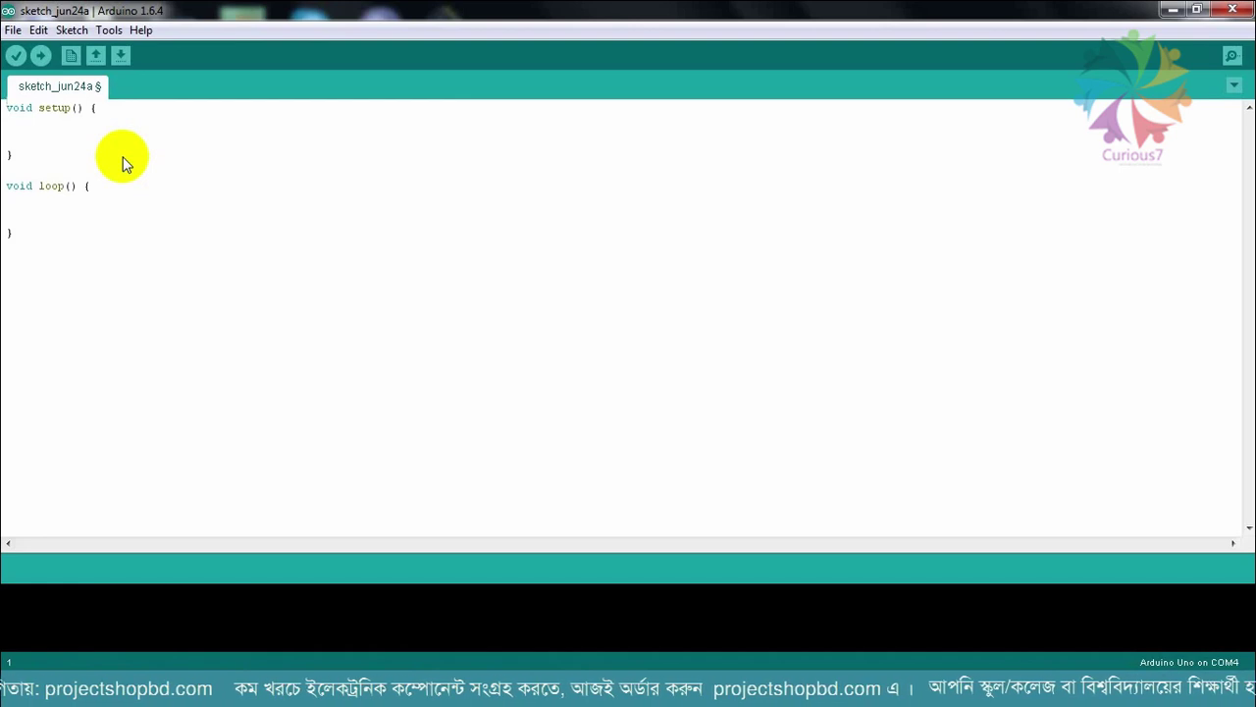
click(7, 108)
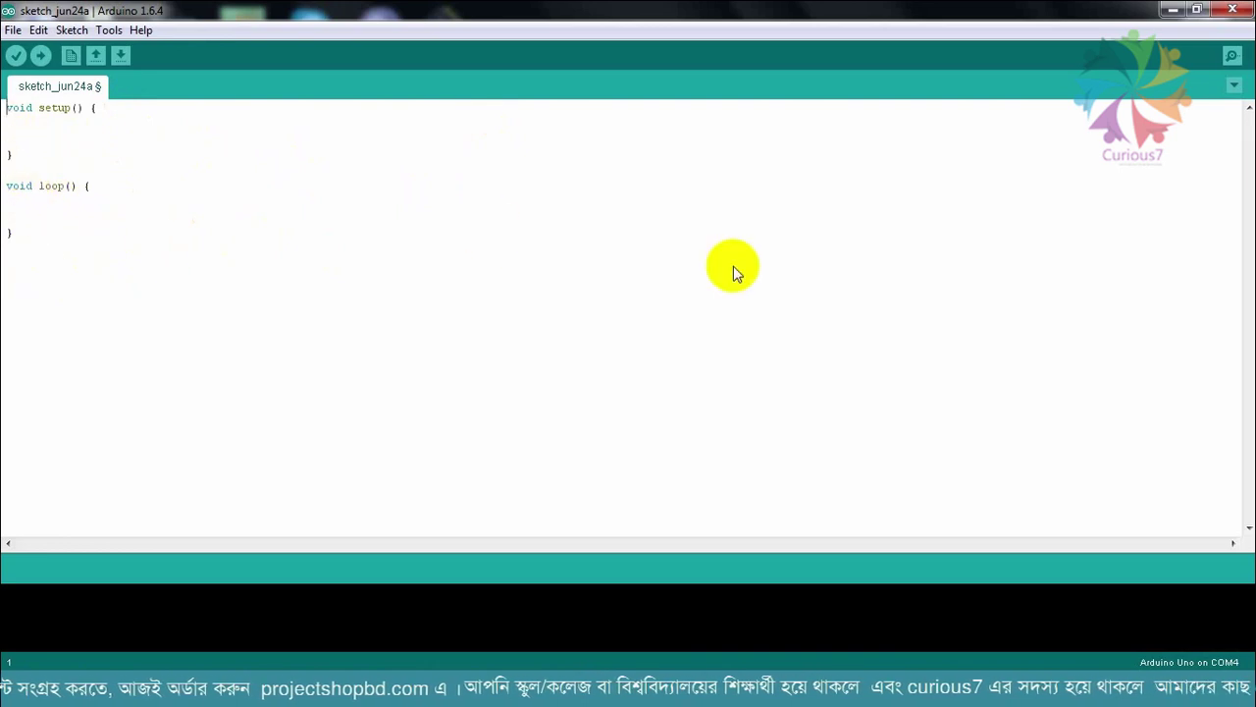
key(Return)
key(Return)
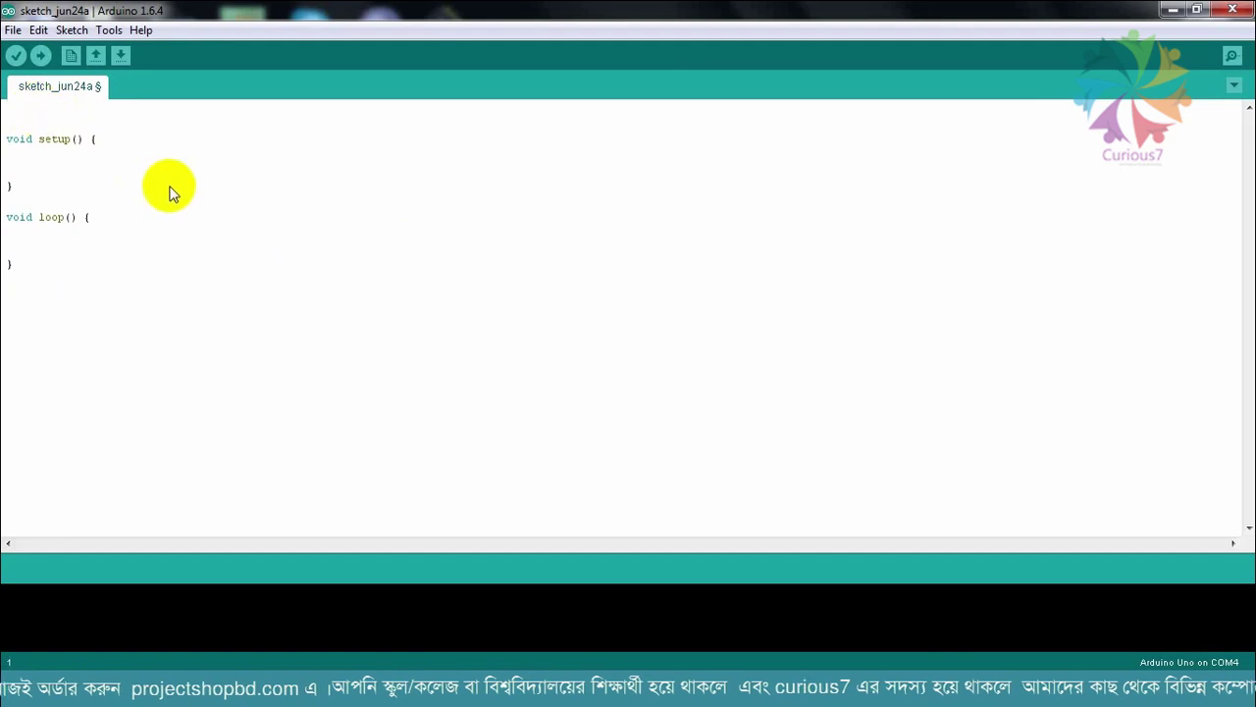
key(Return)
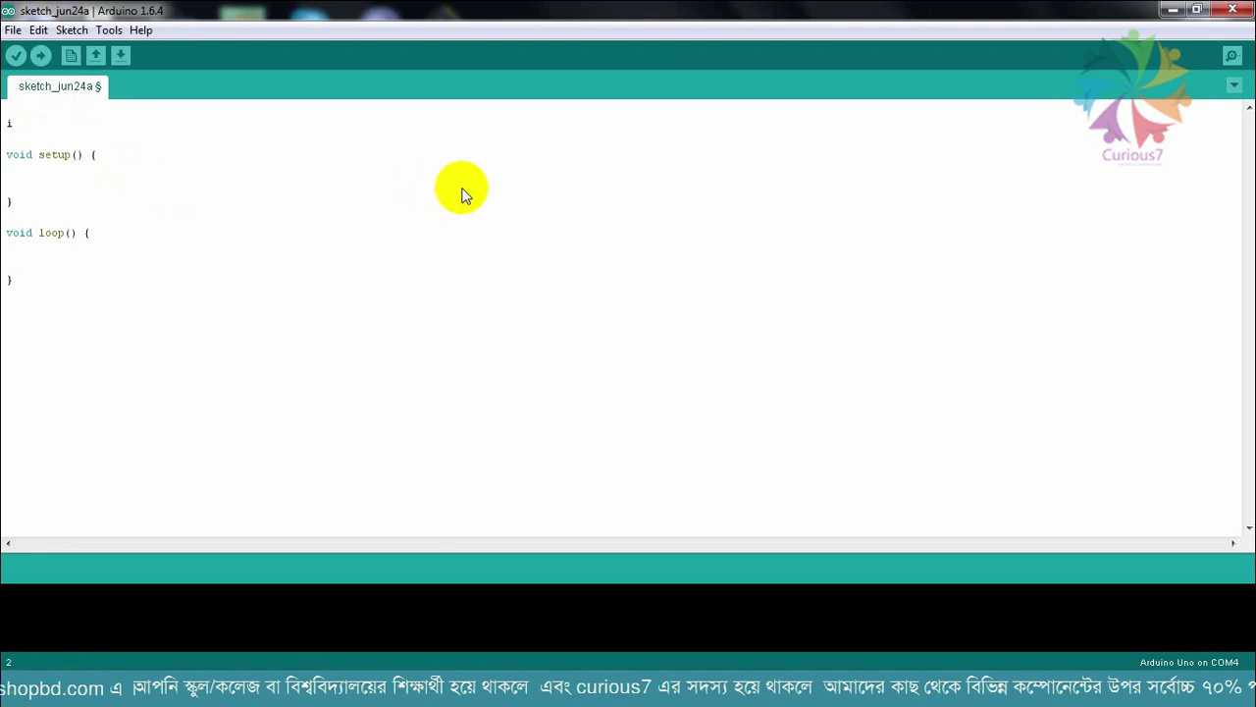
text(int)
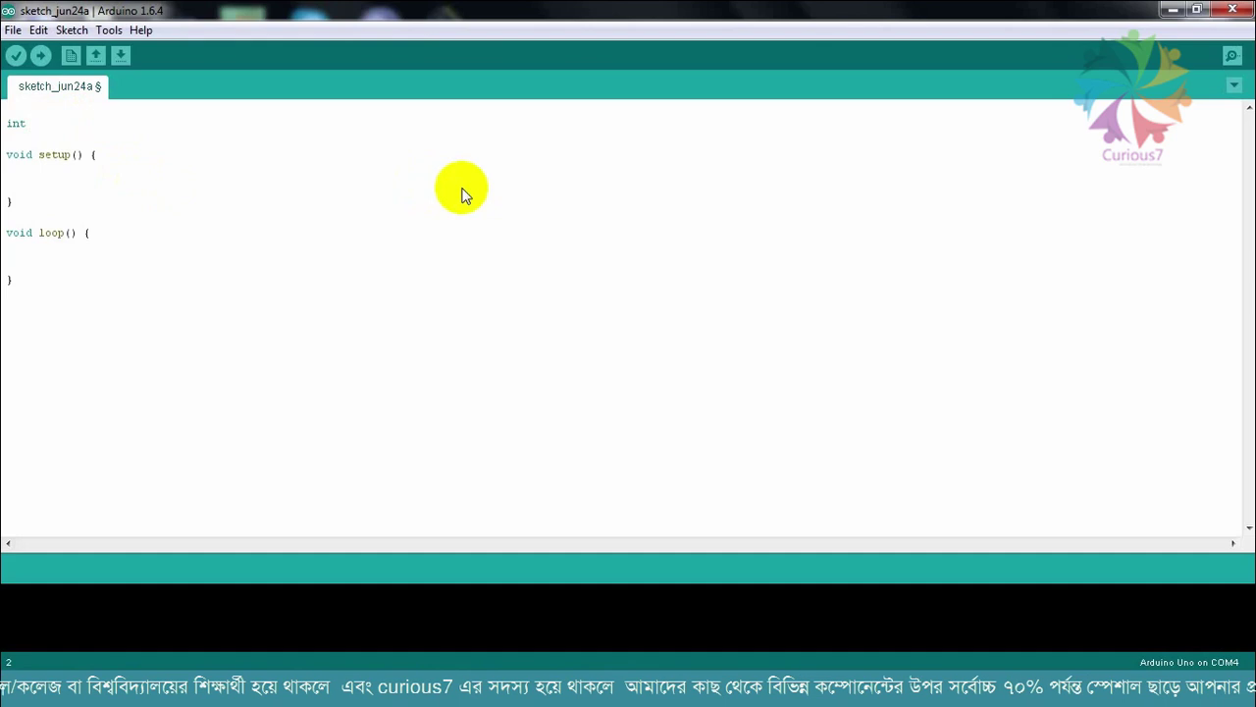
text( l)
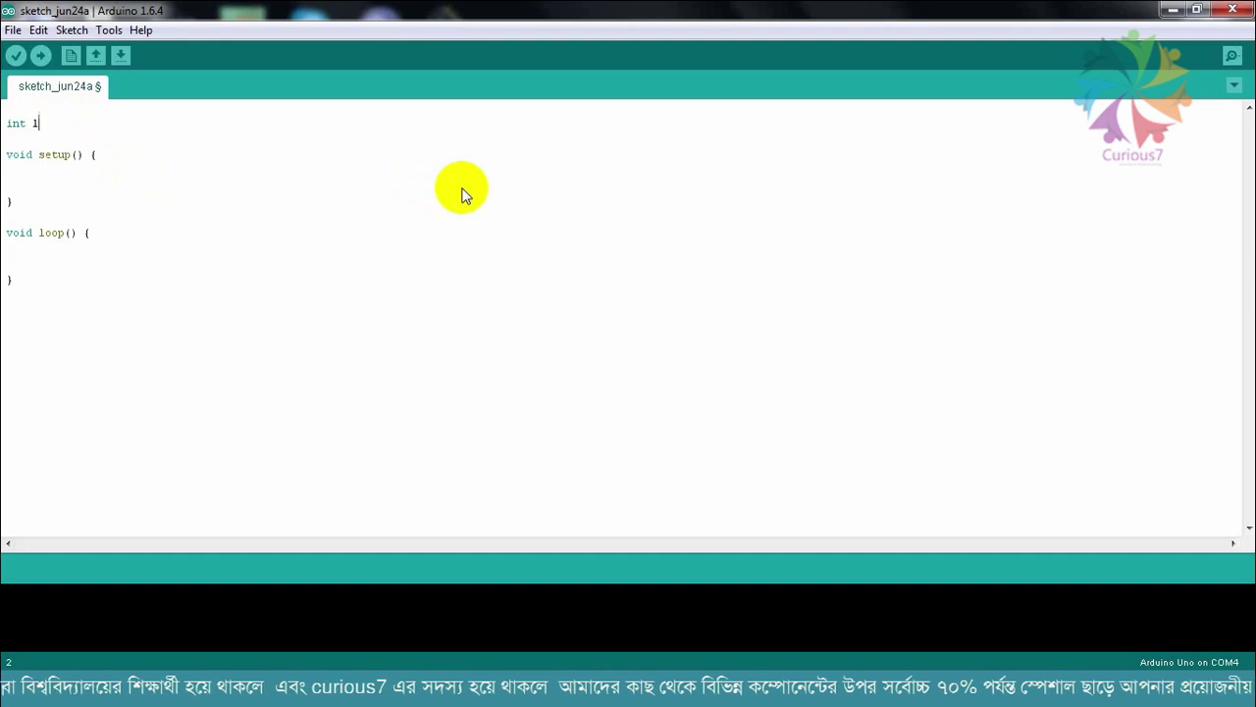
text(e)
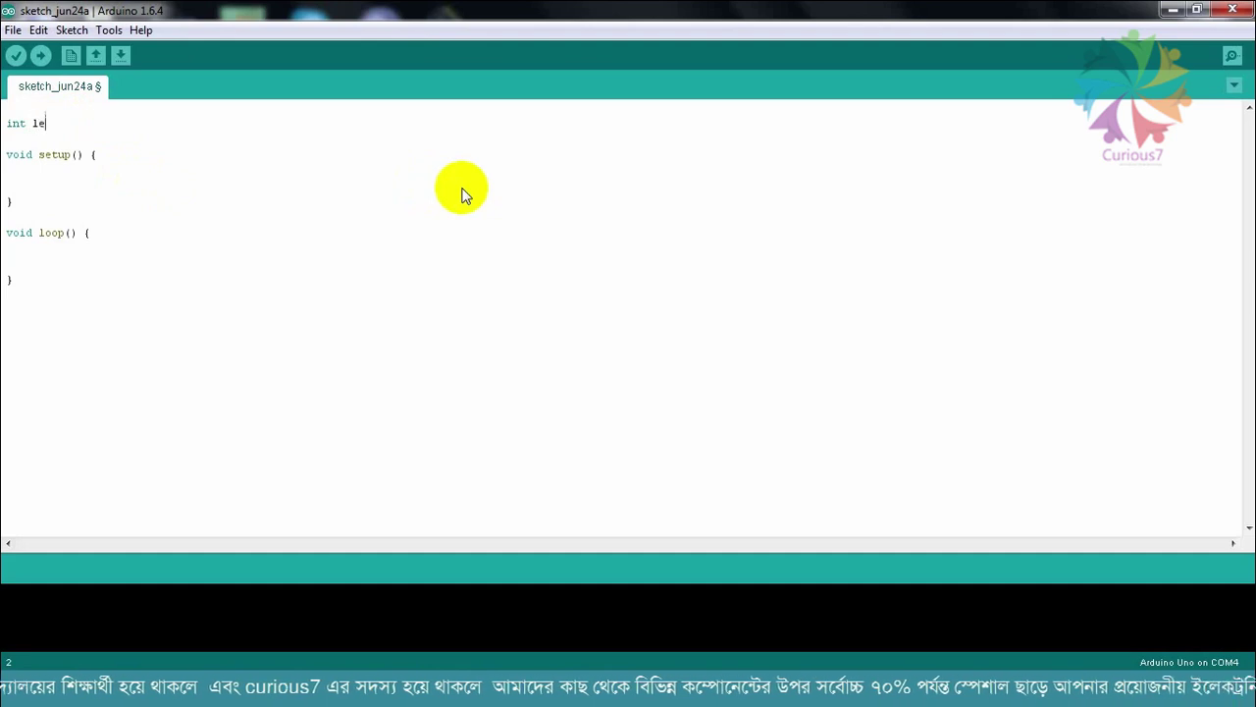
text(d)
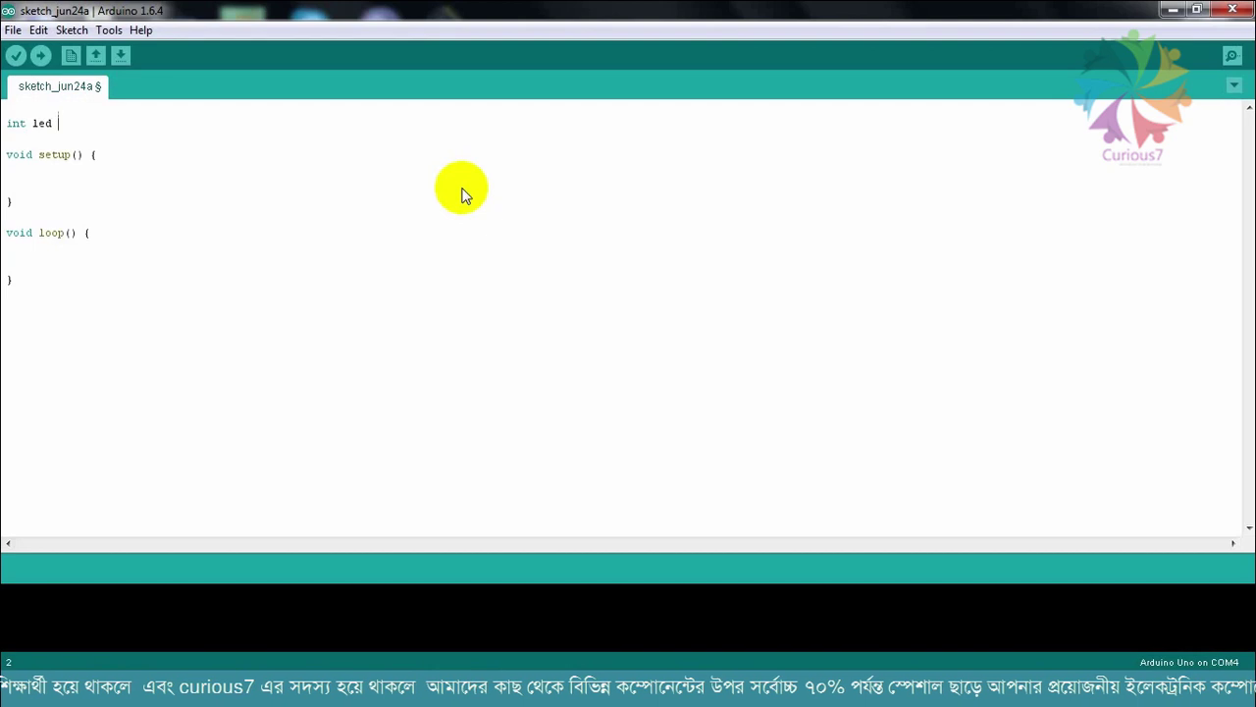
text( =)
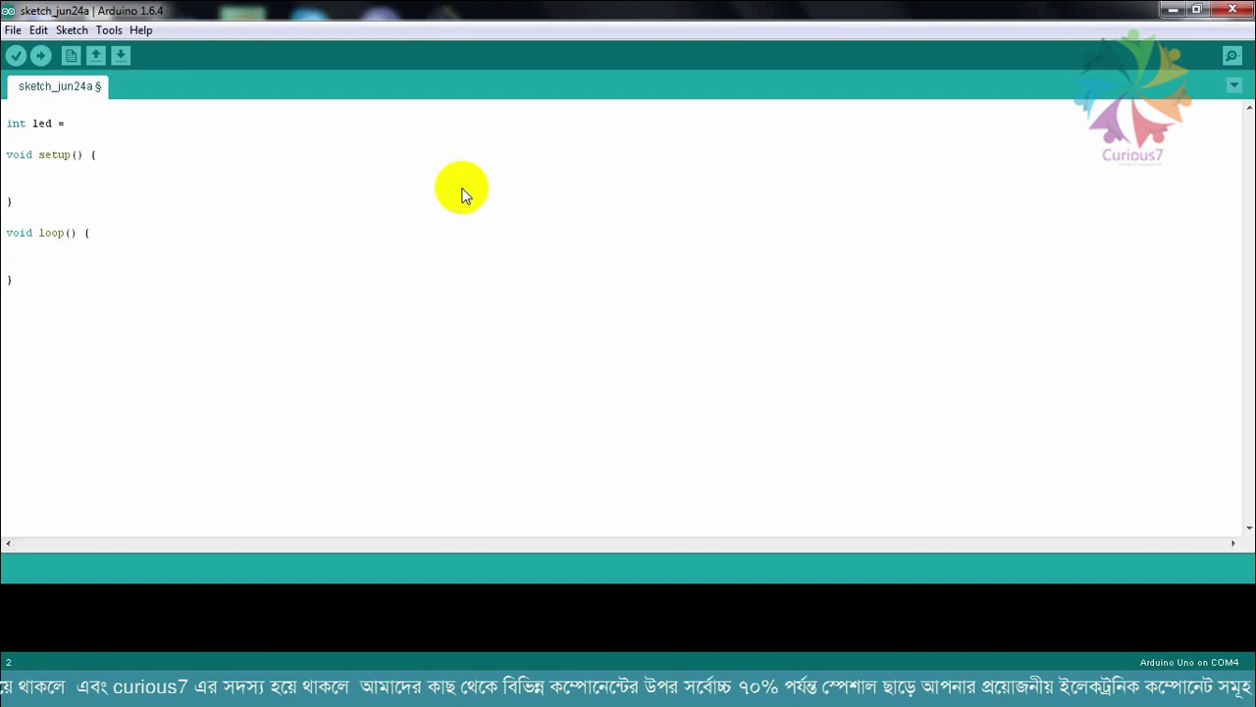
text( 13)
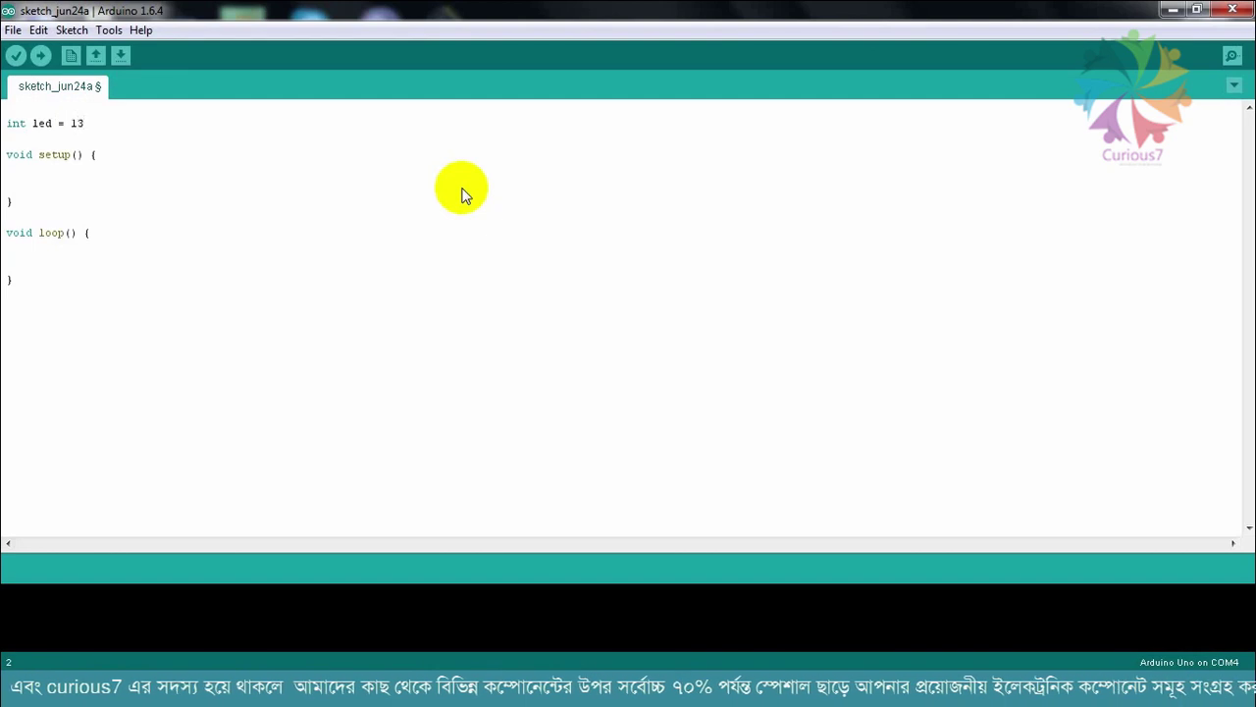
text(;)
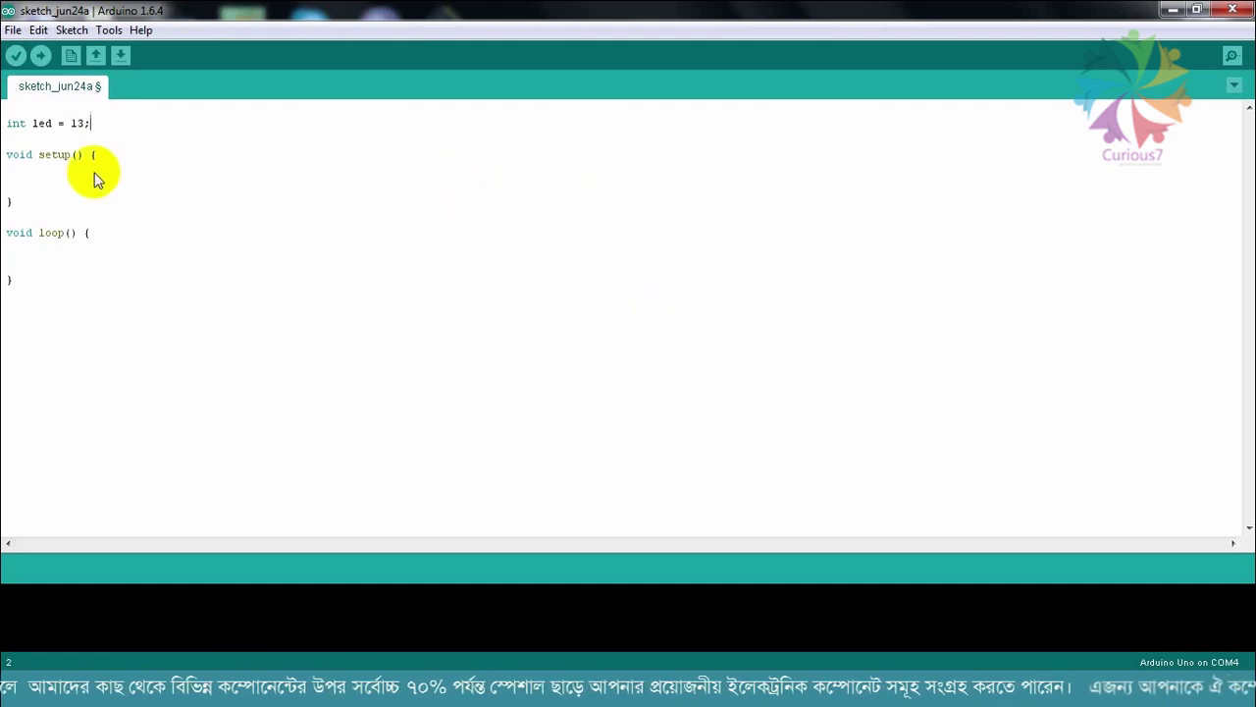
click(42, 177)
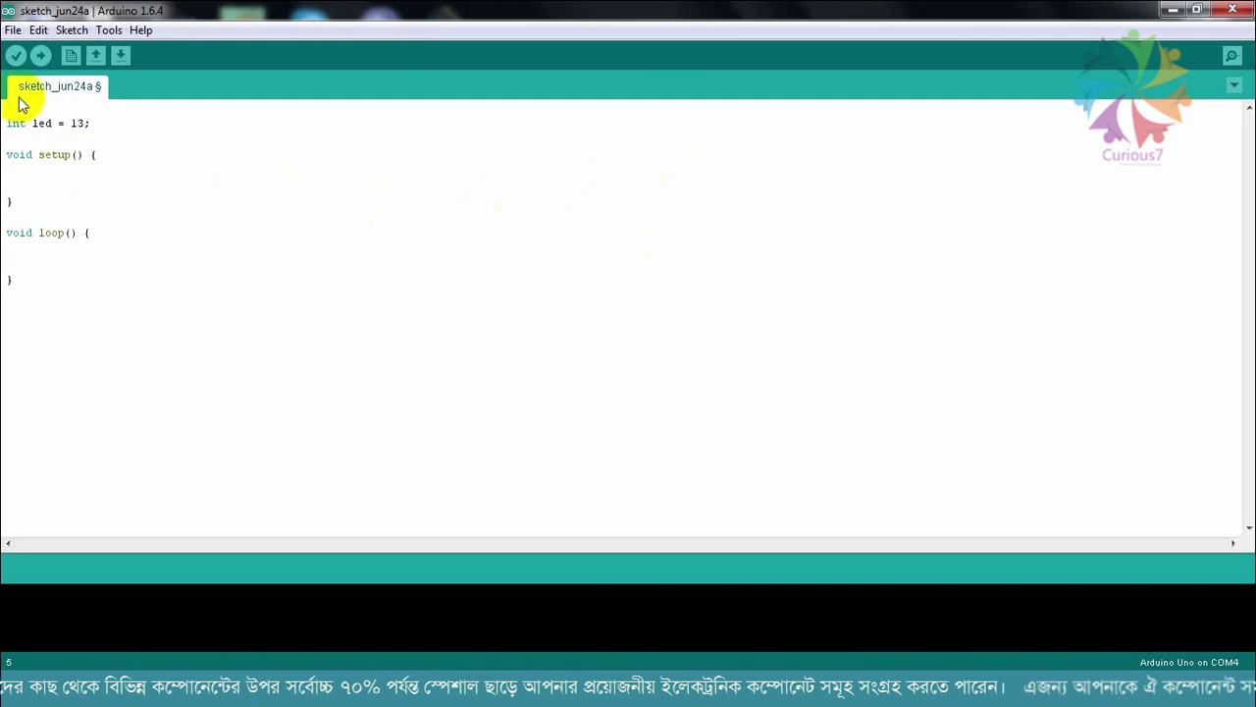
Save the sketch to the Desktop under the name "led prog".
click(13, 29)
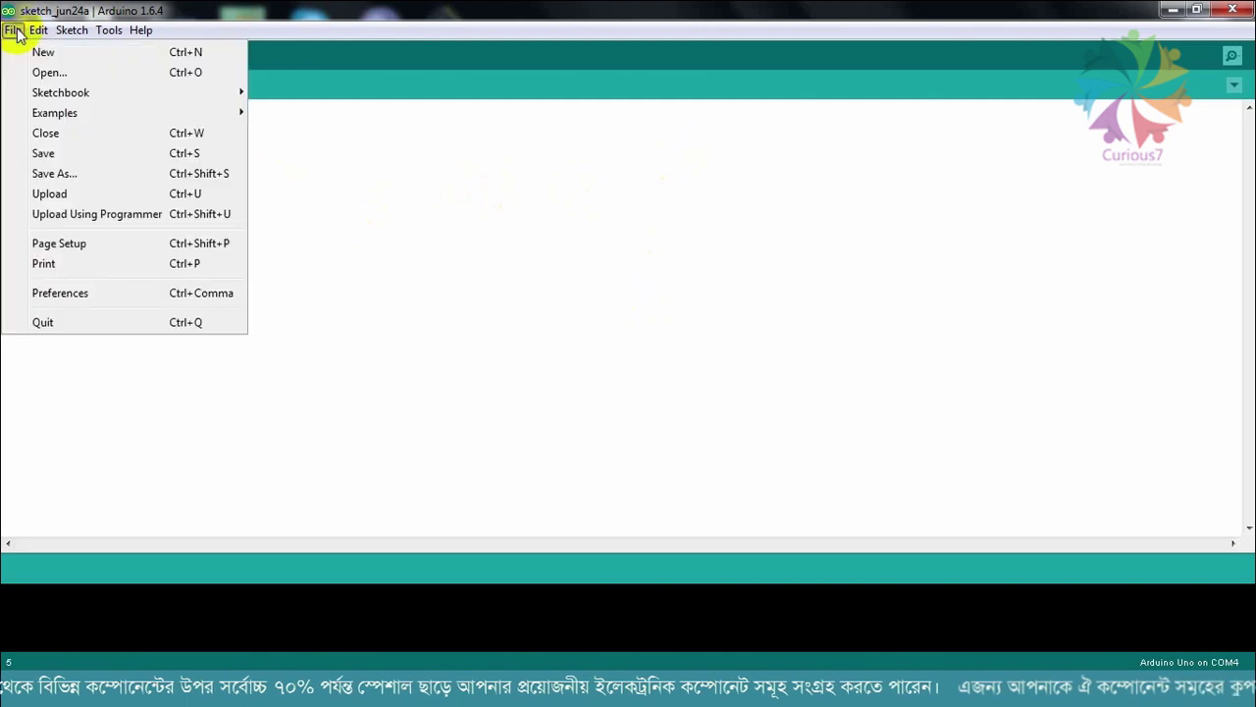
click(119, 173)
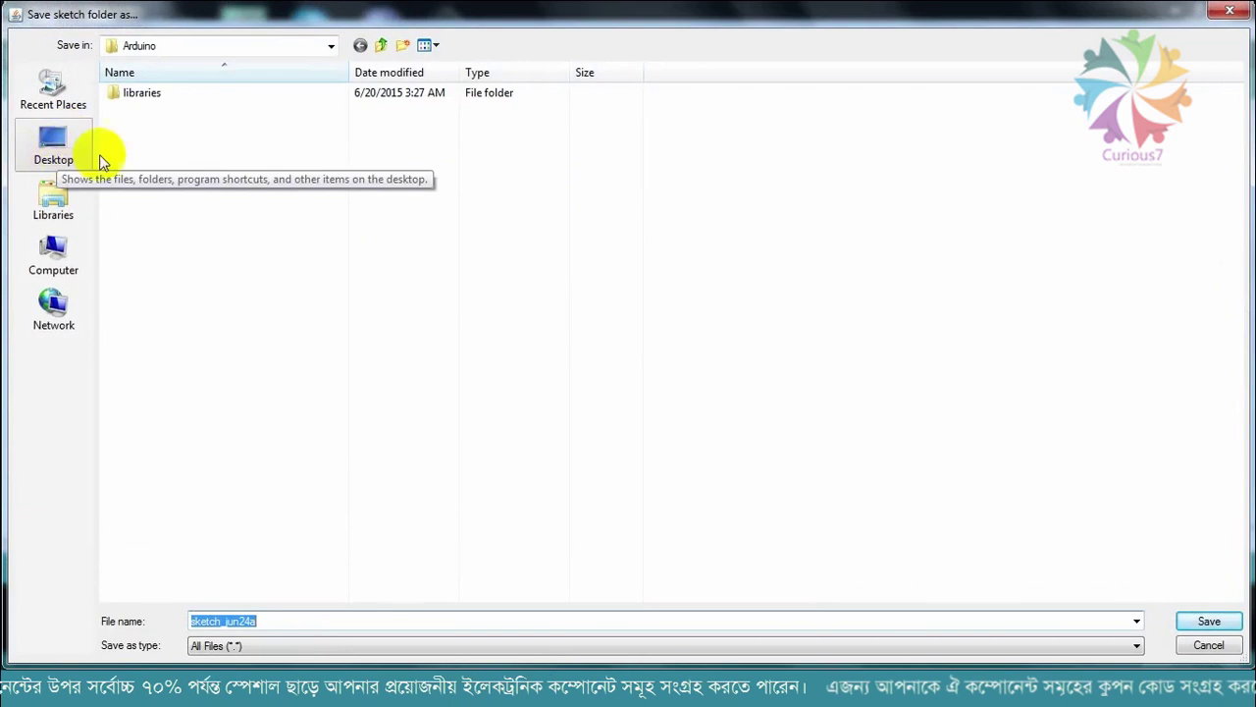
click(52, 145)
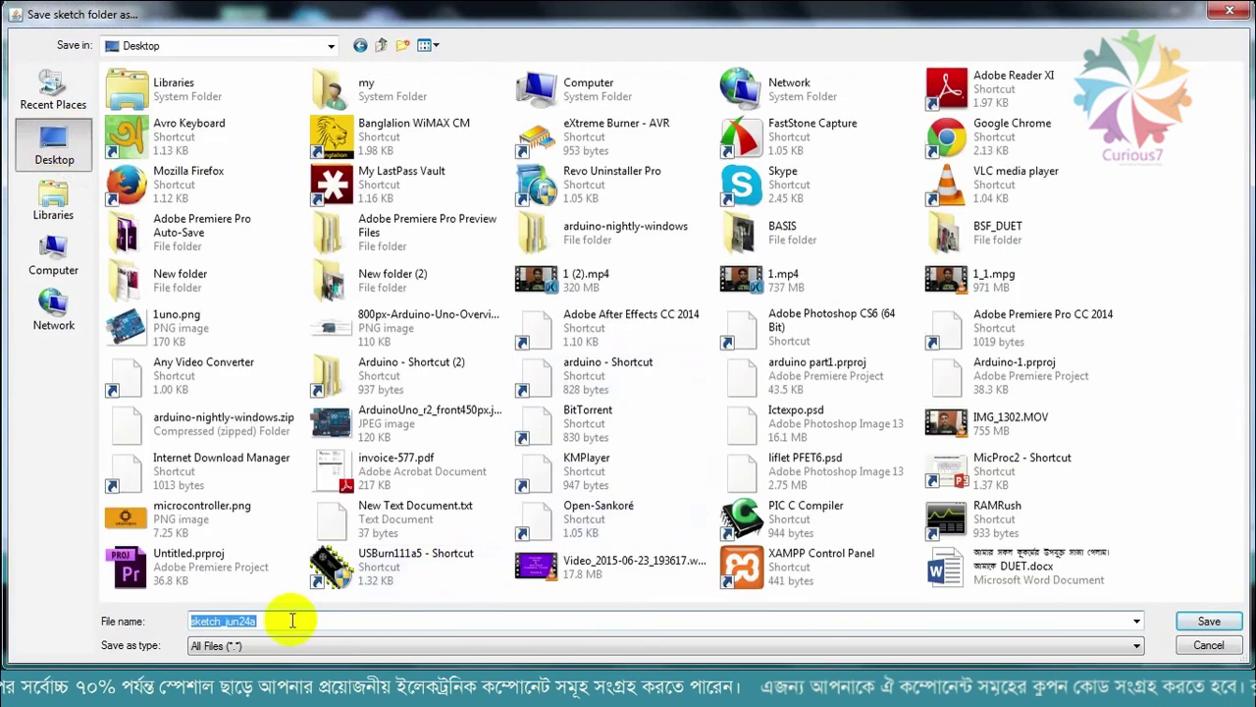
text(led )
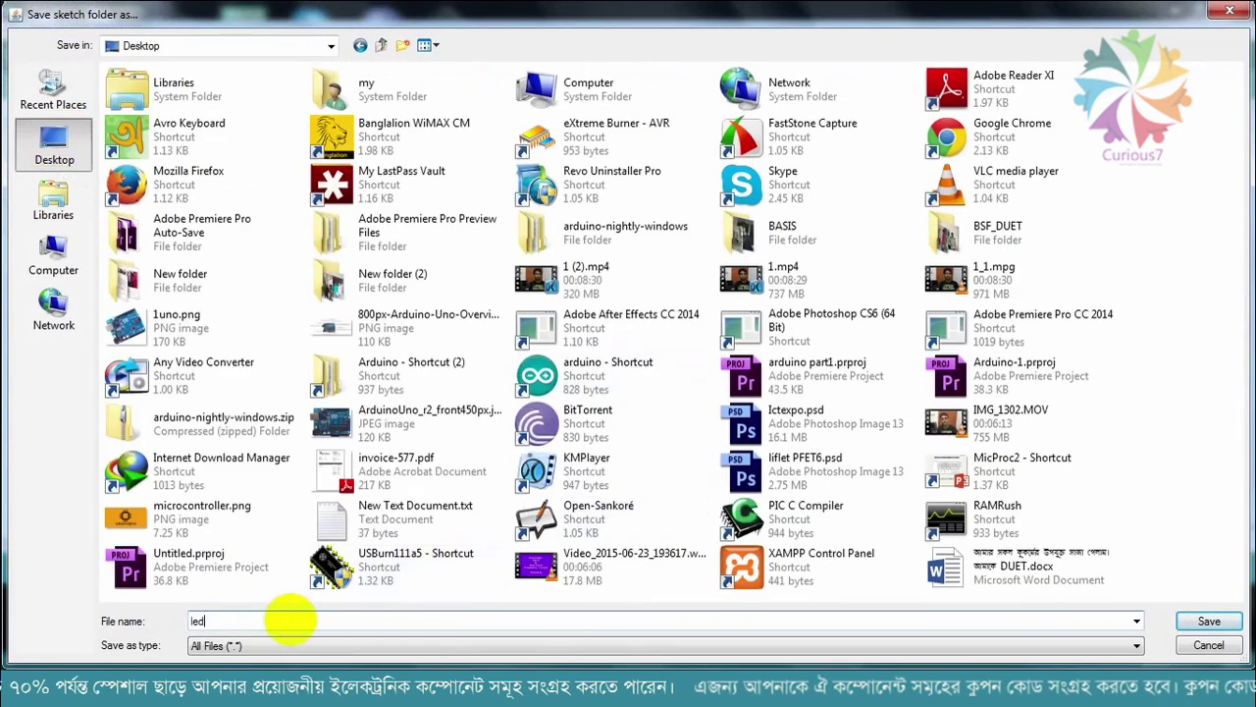
text(prog)
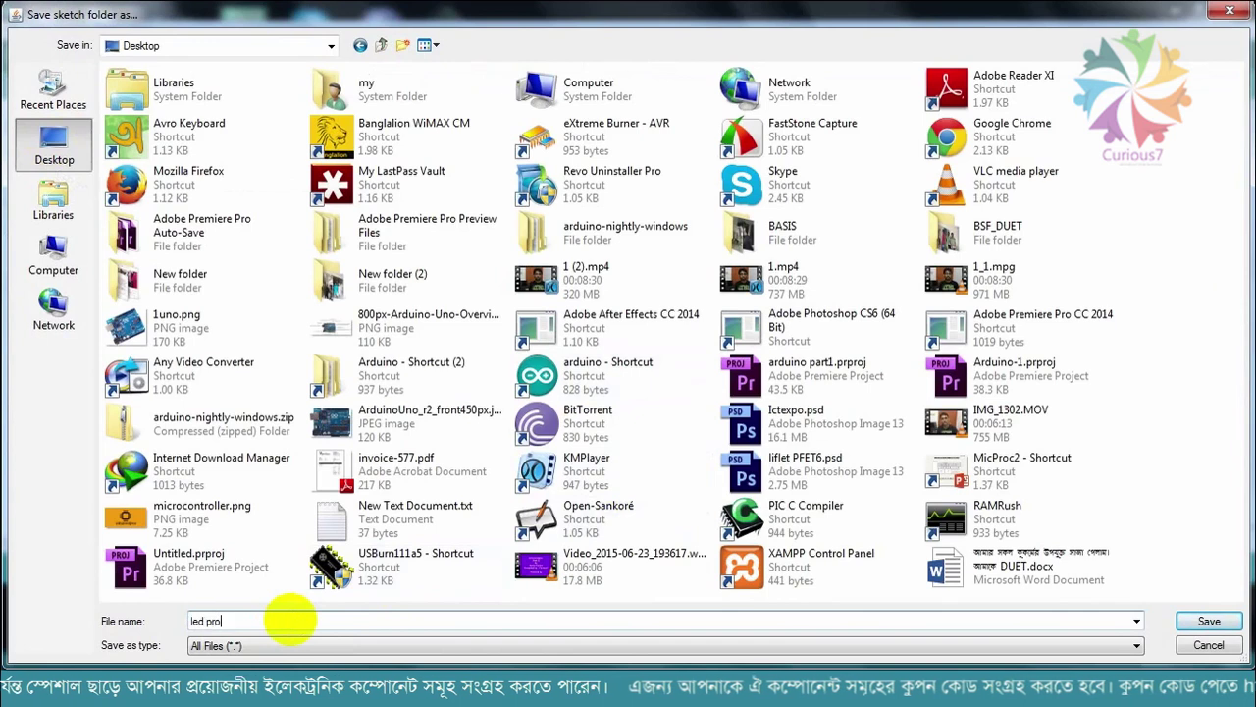
click(1201, 622)
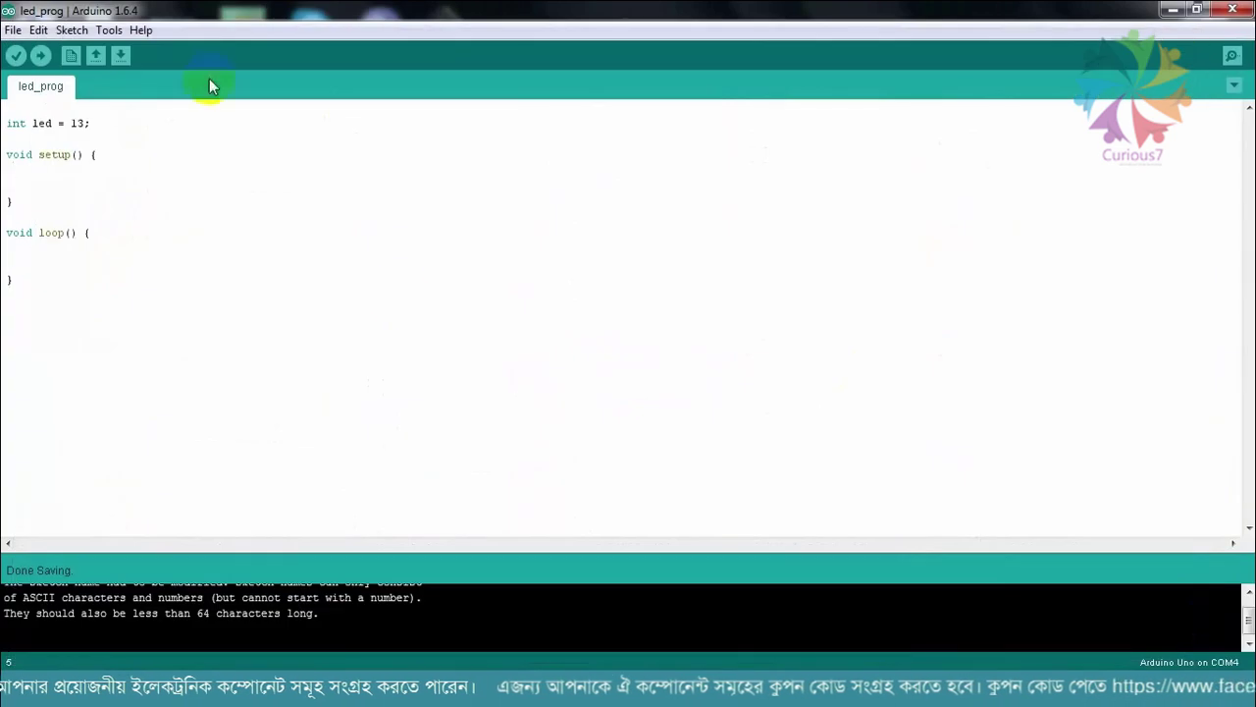
Write an empty "pinMode();" call on the first line inside the setup() function.
click(102, 154)
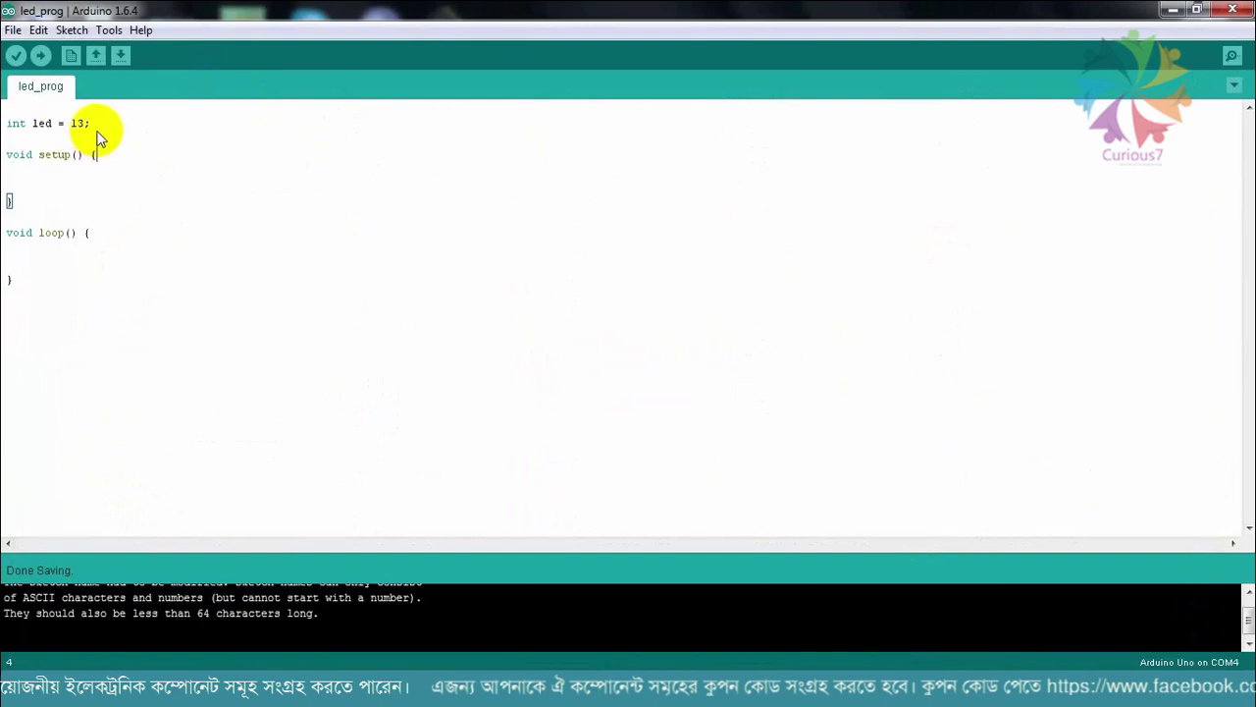
click(25, 177)
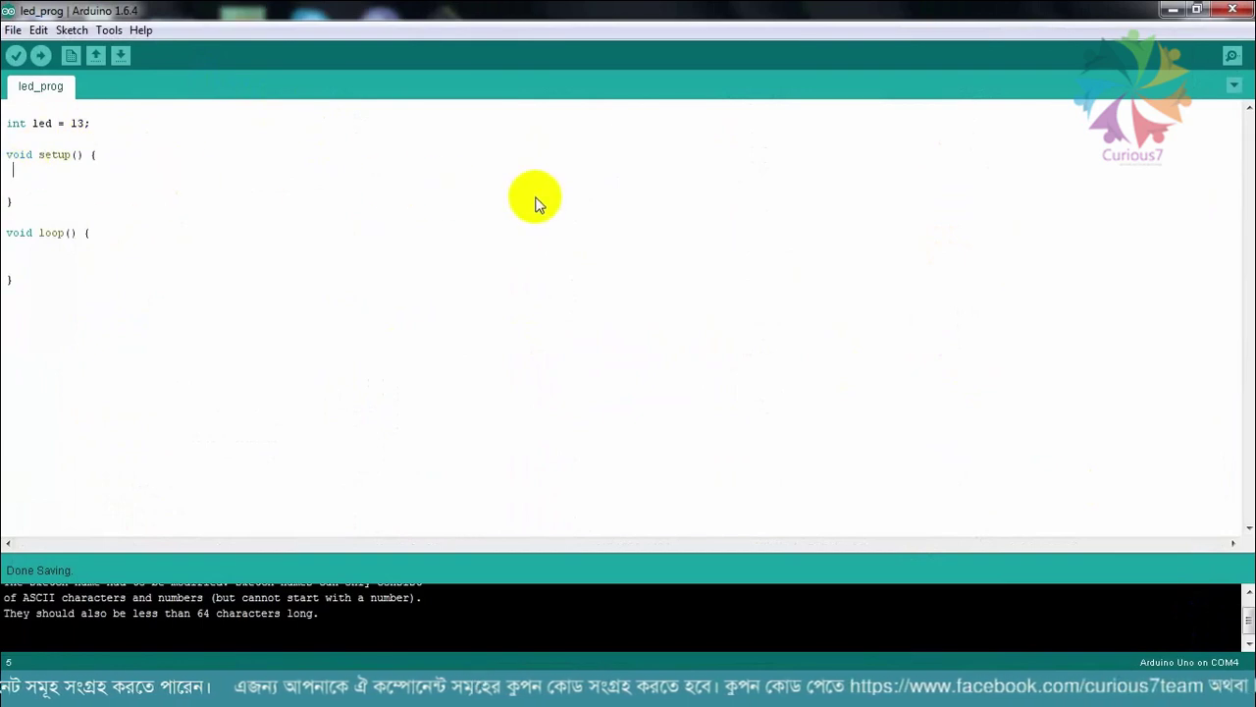
text(p)
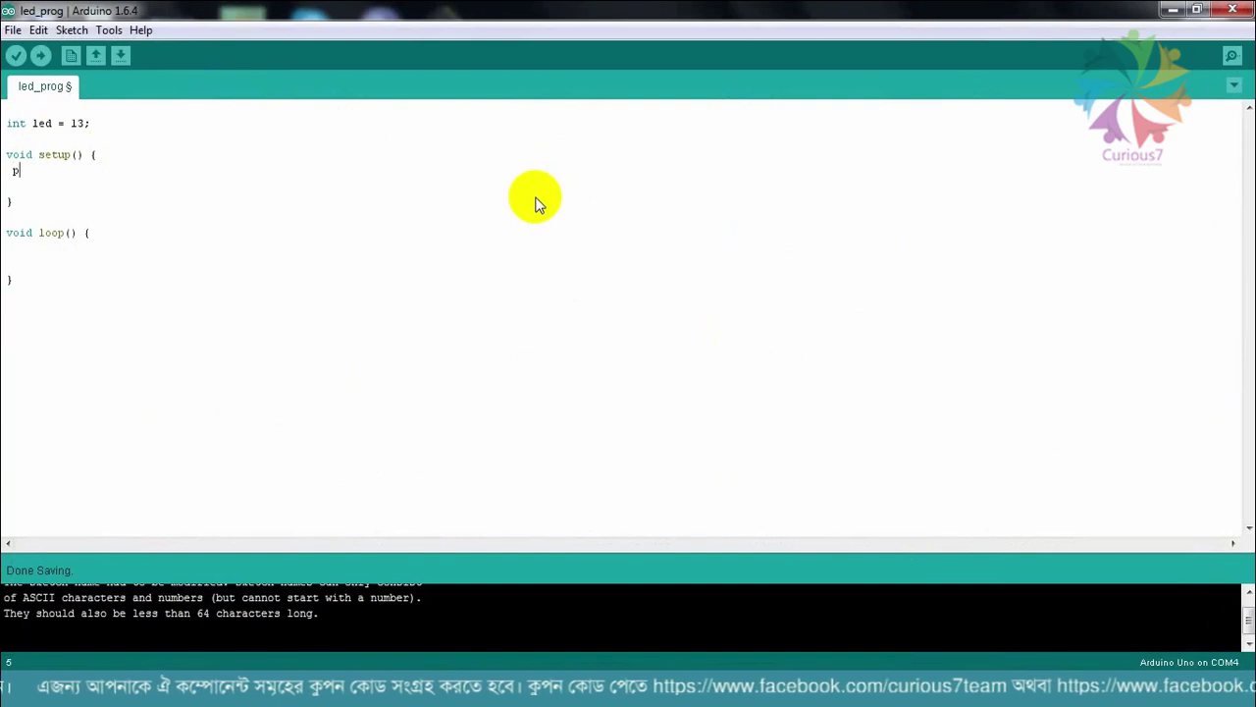
text(in)
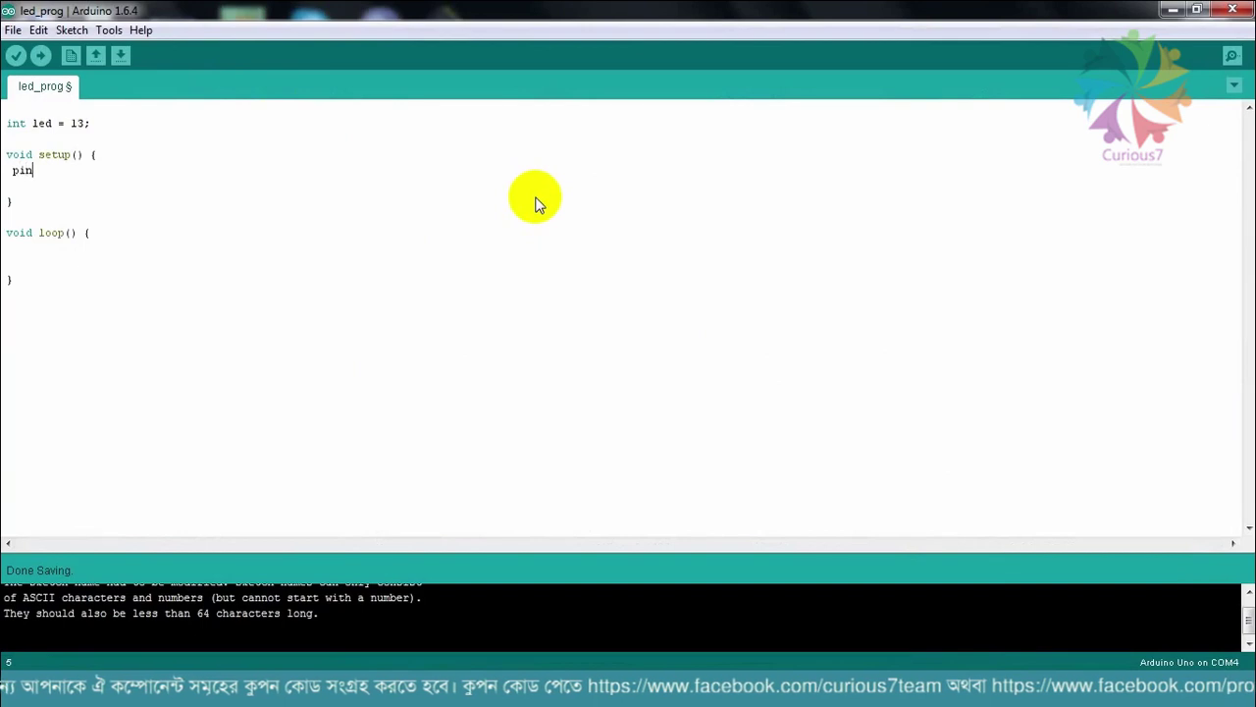
text(Mod)
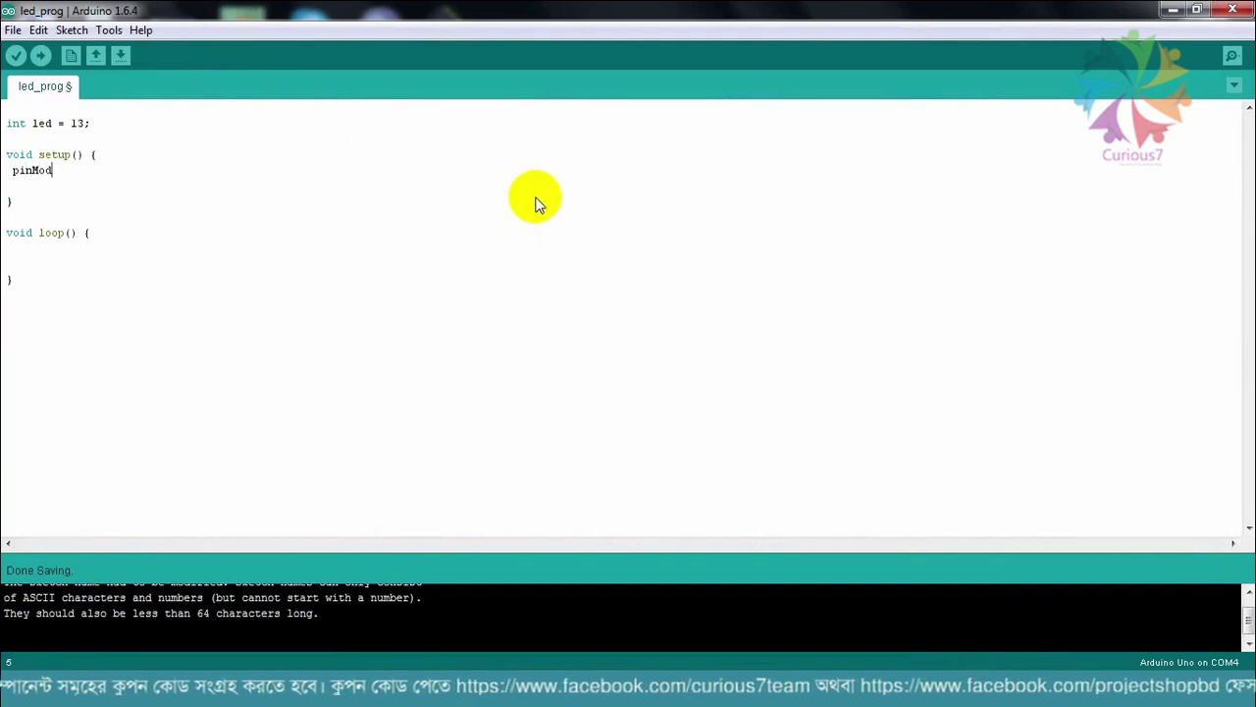
text(e)
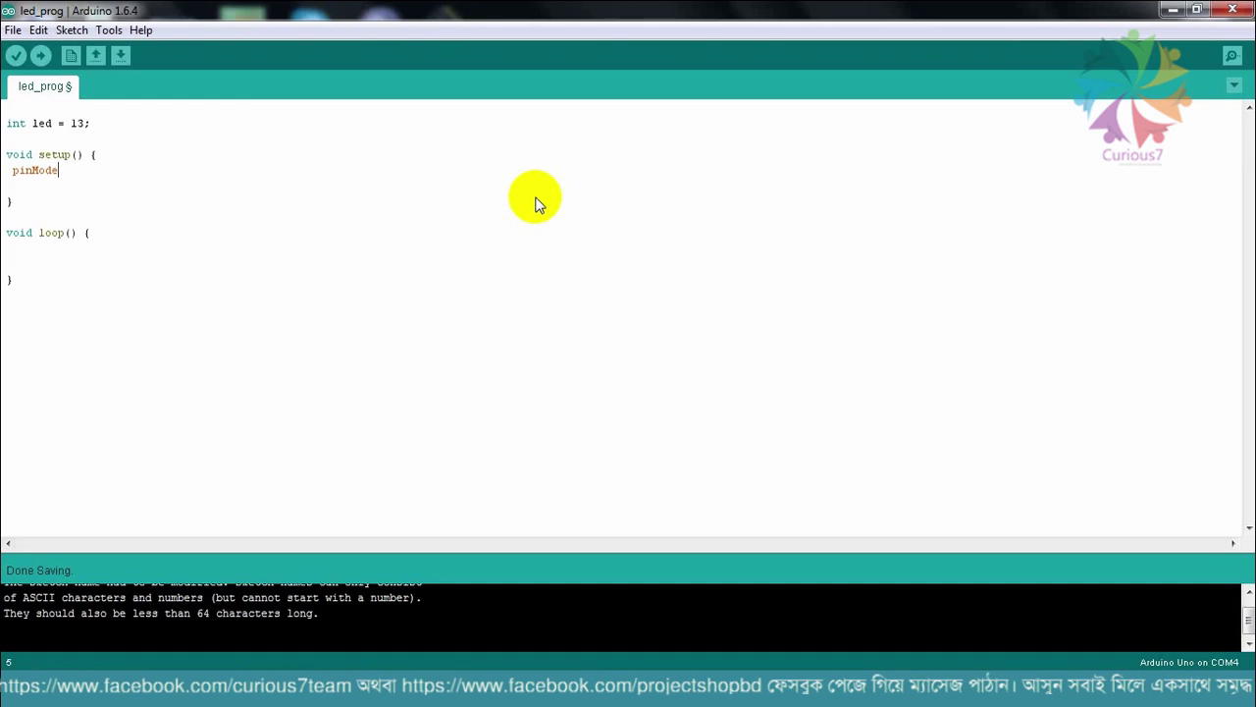
text(())
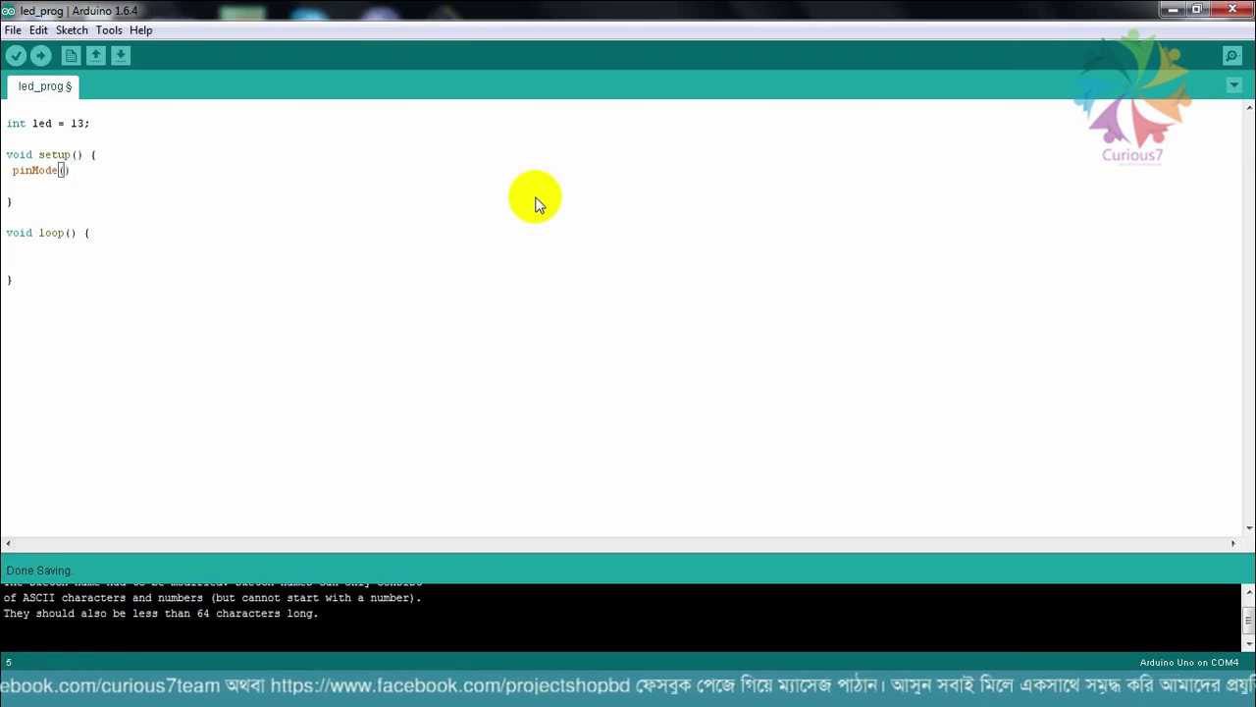
text(;)
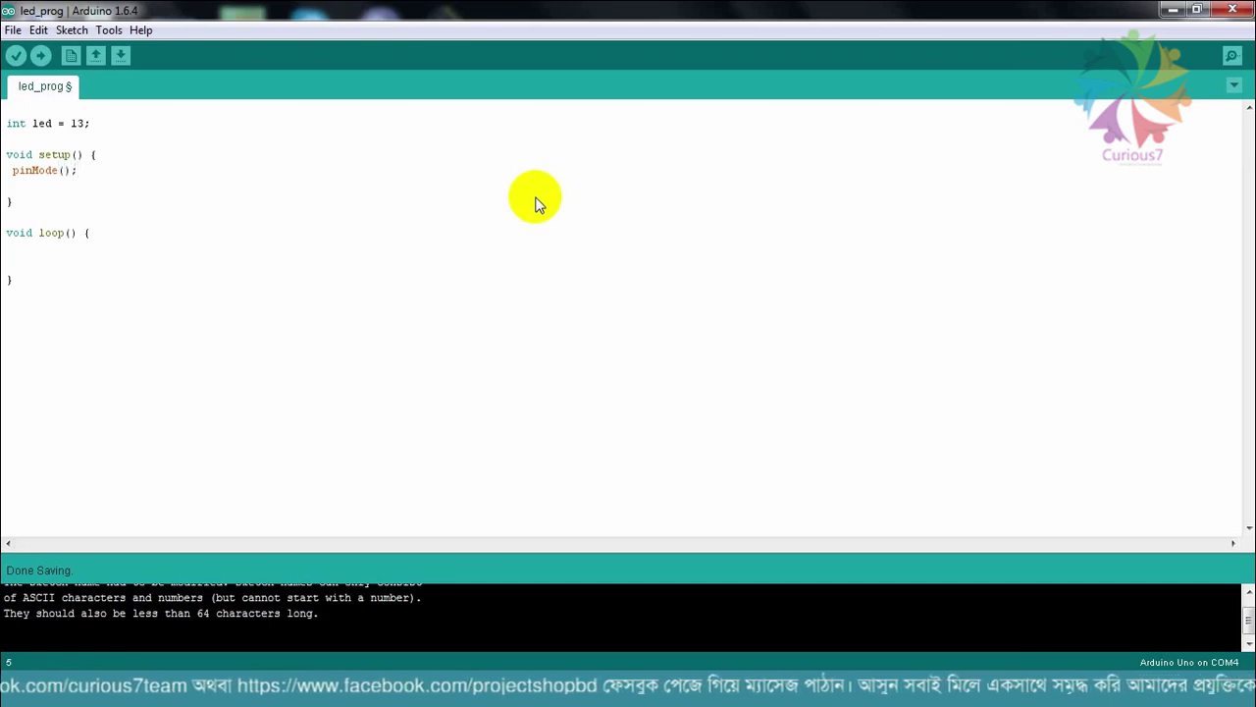
Fill in the arguments of the pinMode call in setup() with "13,OUTPUT".
click(66, 171)
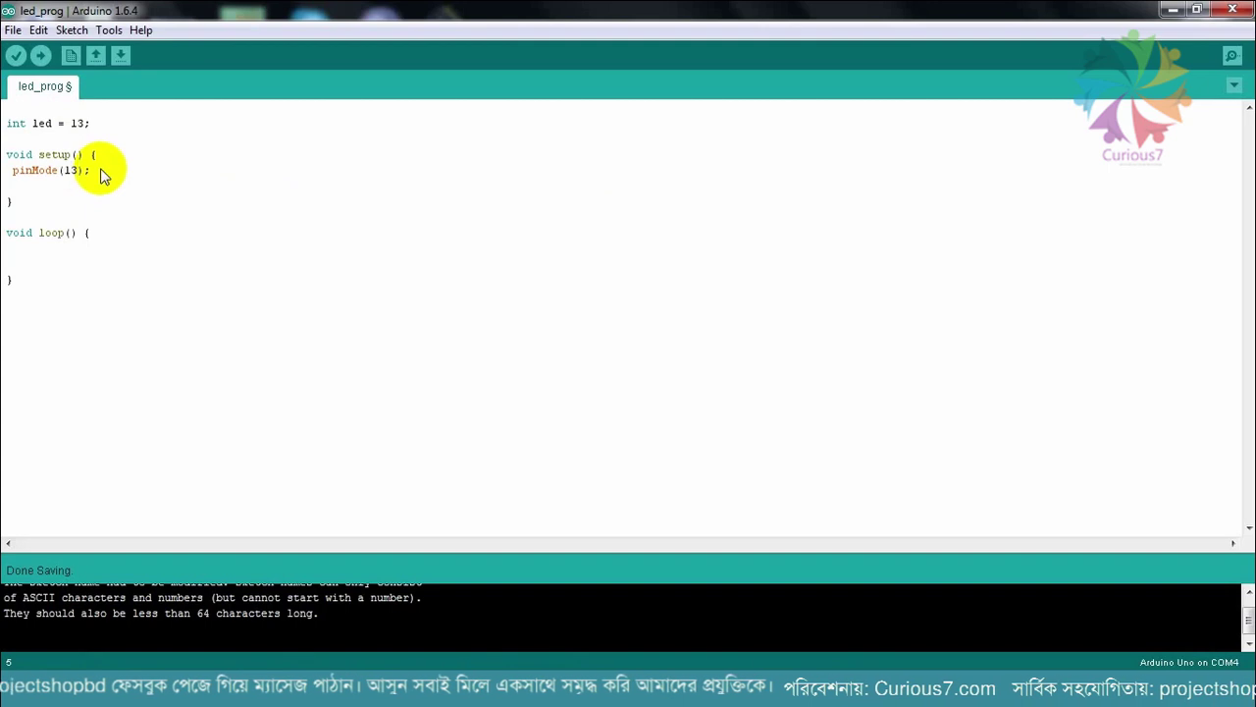
text(,O)
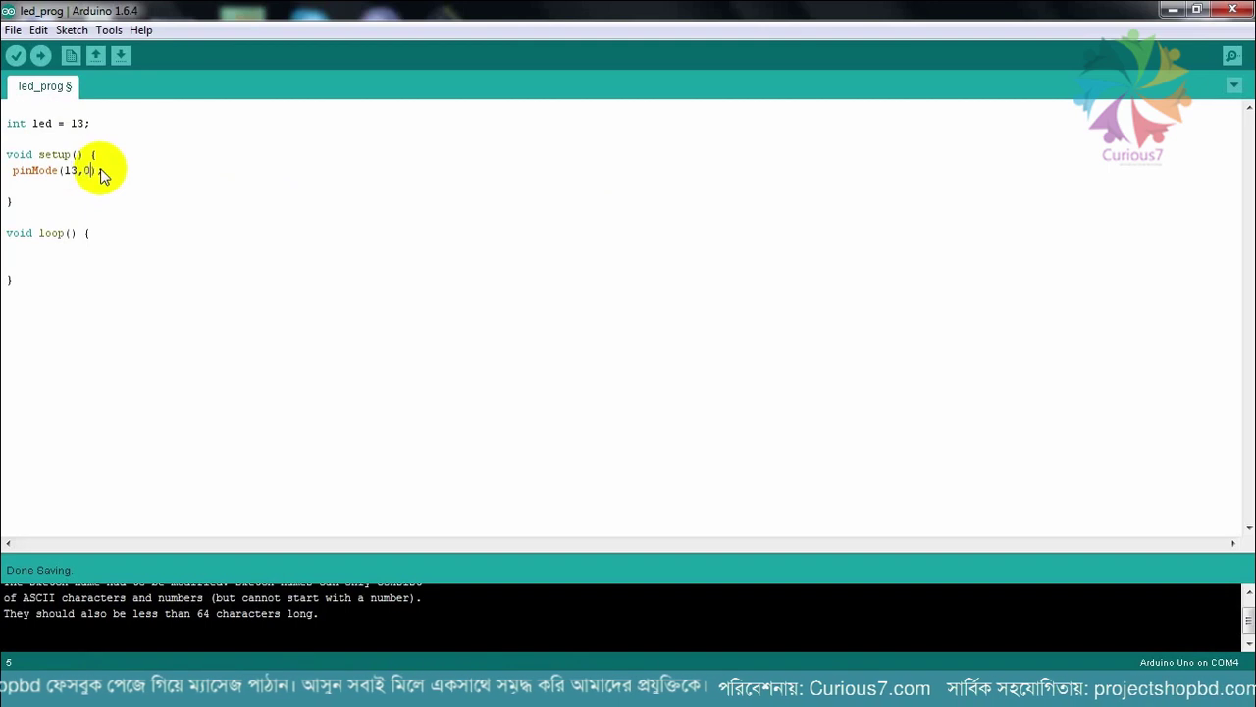
text(UTPUT)
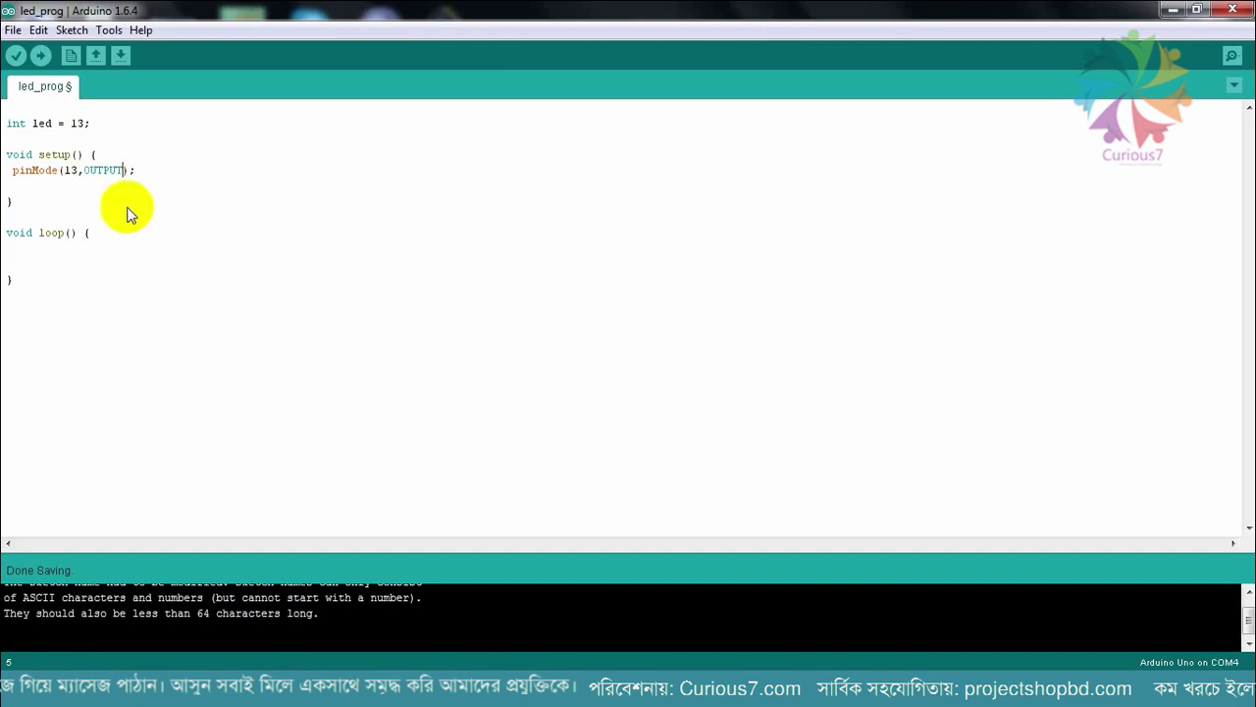
key(Down)
key(Down)
key(Down)
key(Down)
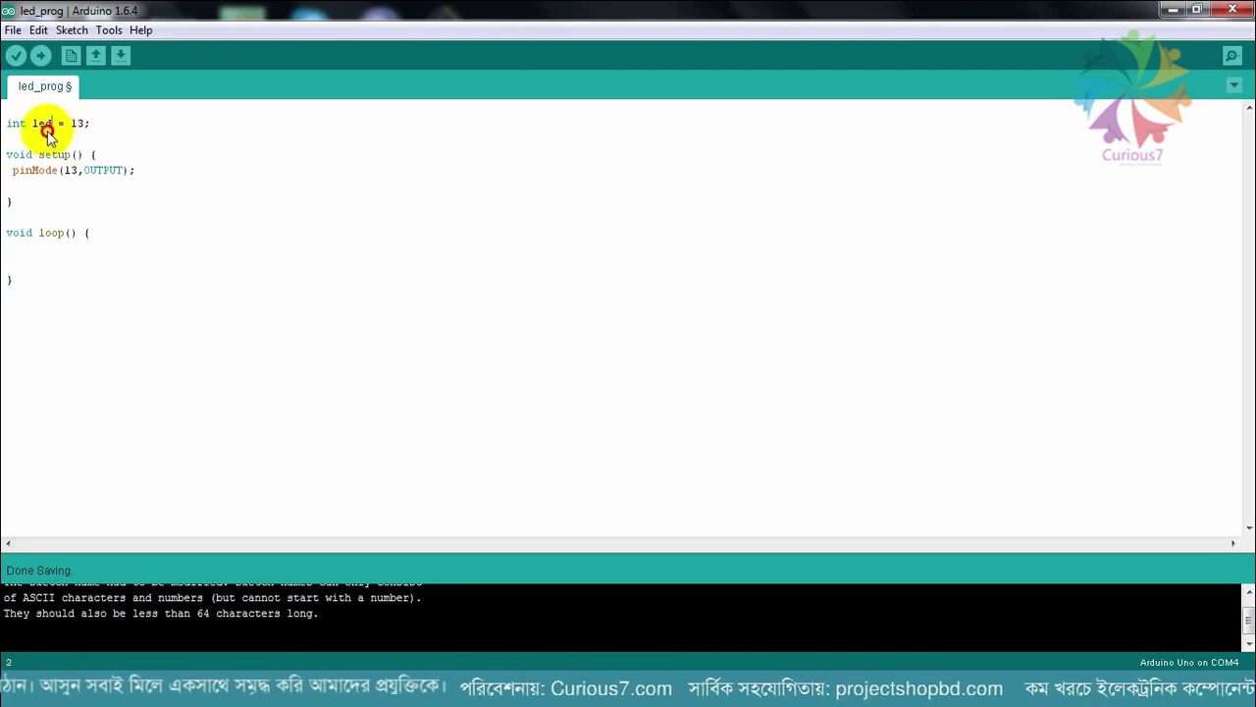
Select the variable name "led" in the integer declaration above setup().
triple_click(42, 123)
double_click(39, 125)
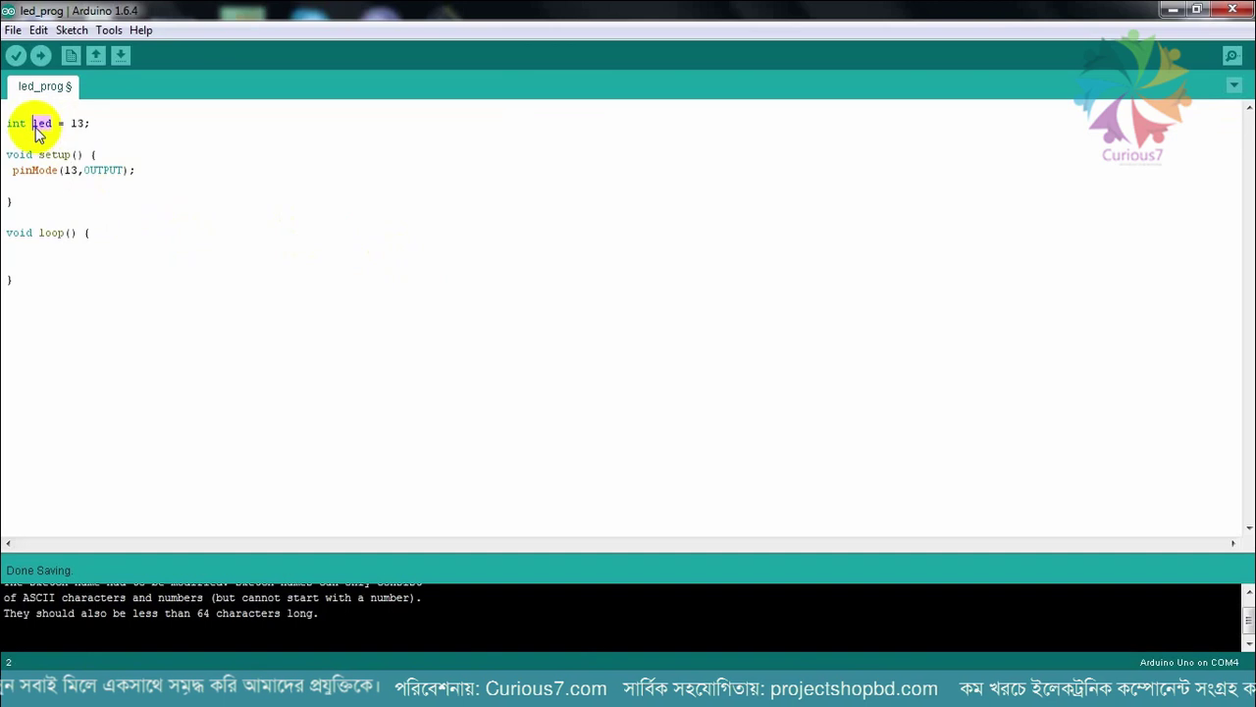